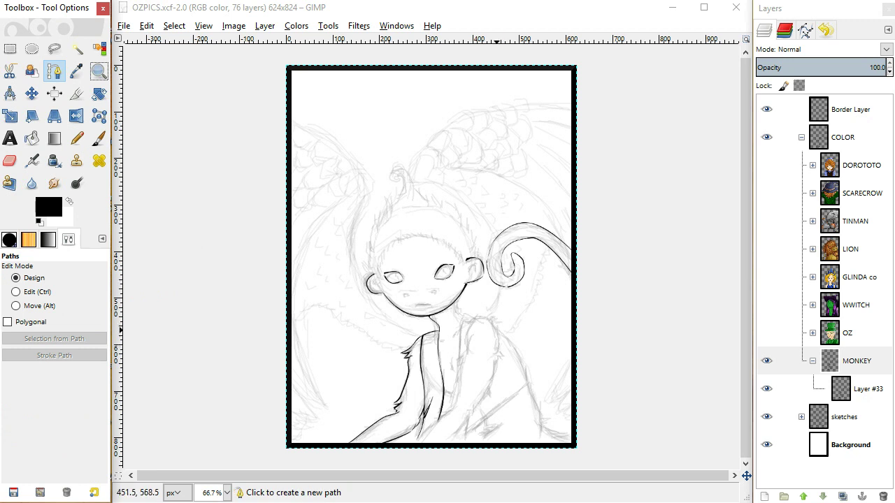
Draw a thin closed path with the Paths tool along the sketched neck line from the jaw to the shoulder, bending both edges.
click(496, 330)
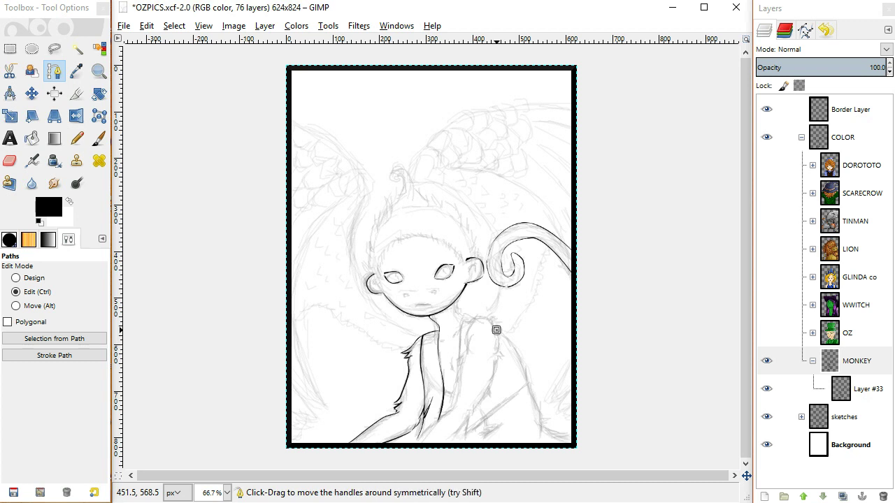
key(ctrl+z)
click(99, 71)
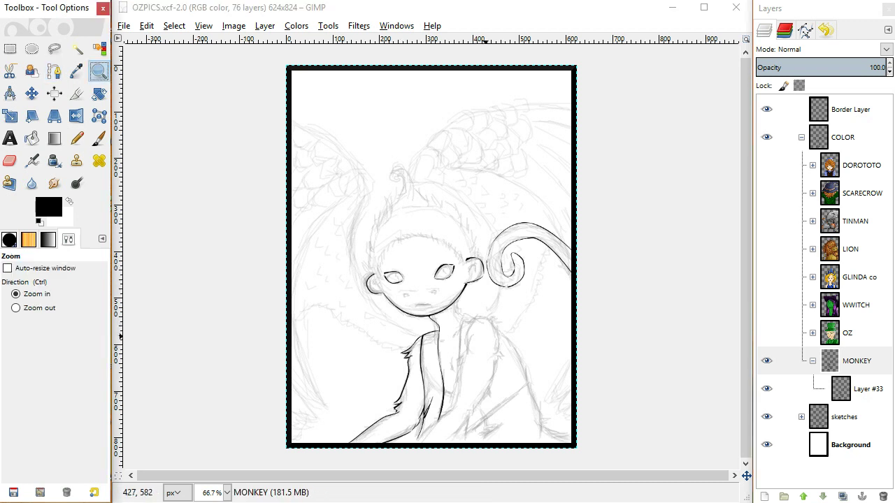
click(473, 339)
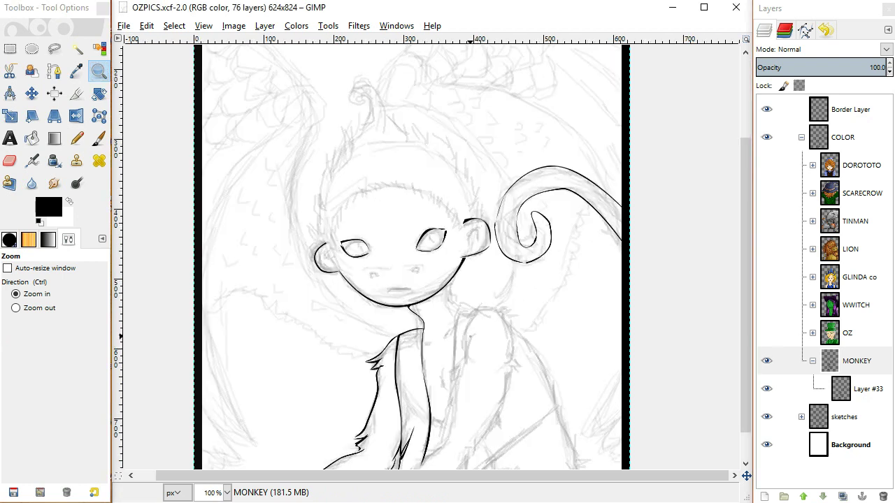
click(473, 339)
click(470, 337)
click(469, 337)
drag(470, 337, 444, 226)
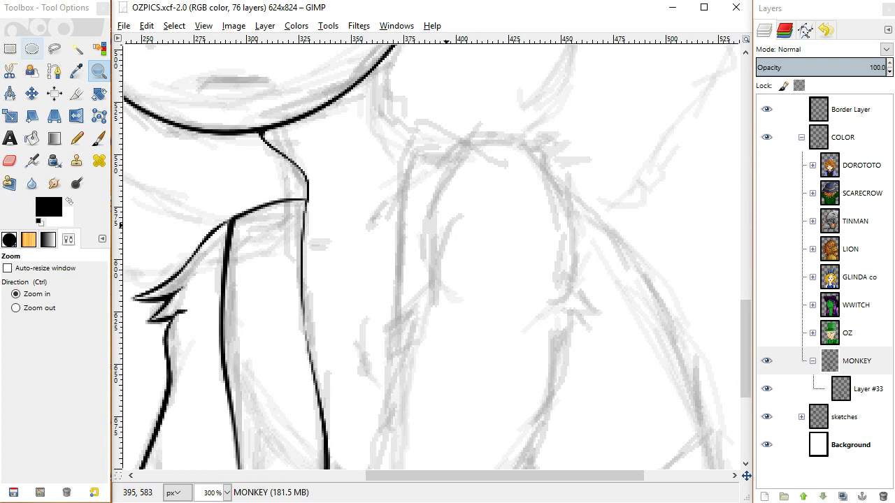
click(55, 71)
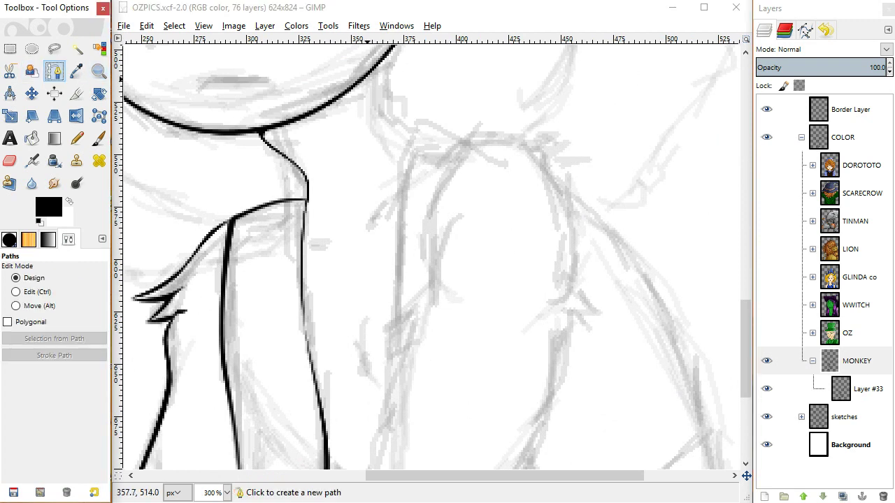
click(366, 78)
click(448, 148)
click(368, 70)
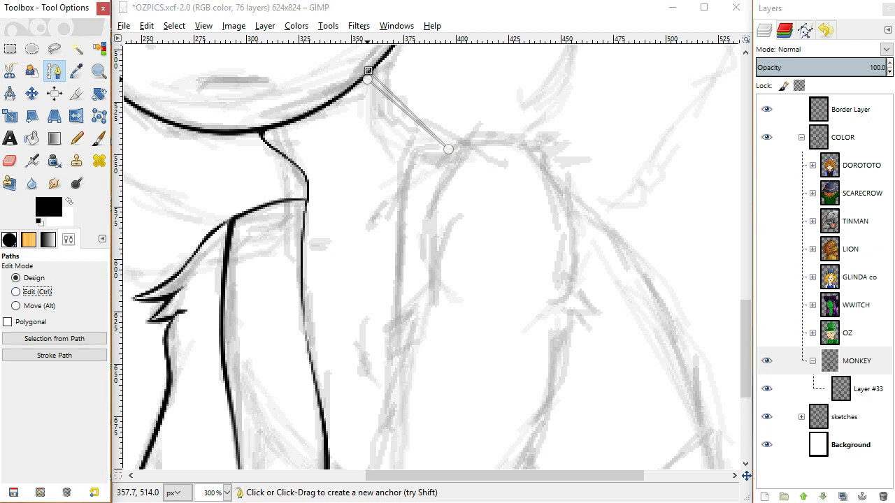
ctrl+click(399, 108)
drag(399, 116, 399, 110)
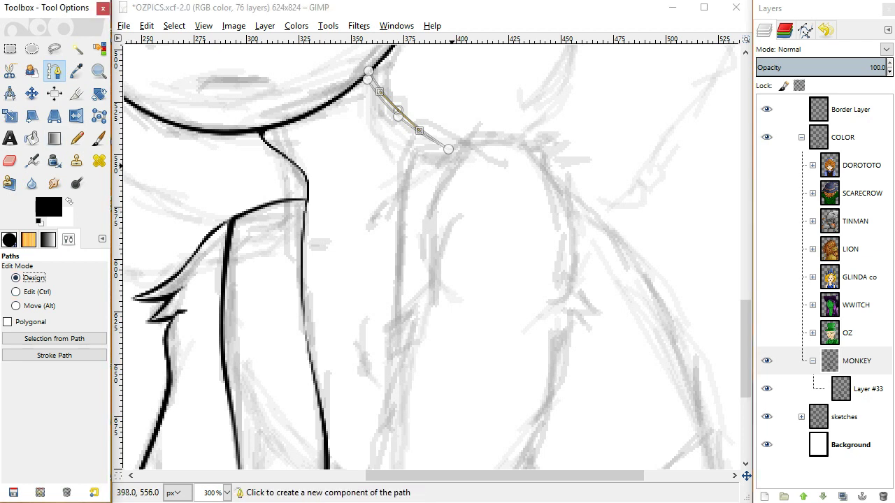
Add a thin closed path component along the curved shoulder line beside the lower end of the neck path.
click(463, 142)
drag(463, 142, 405, 173)
key(ctrl)
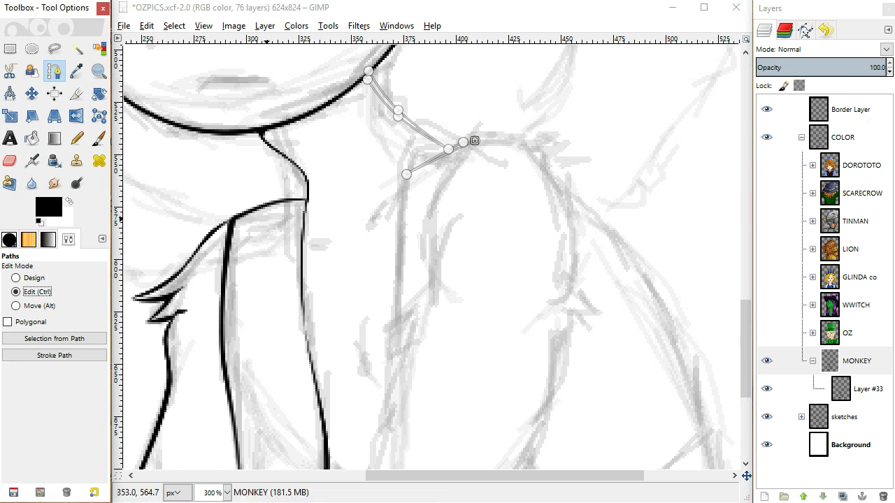
click(444, 151)
click(15, 277)
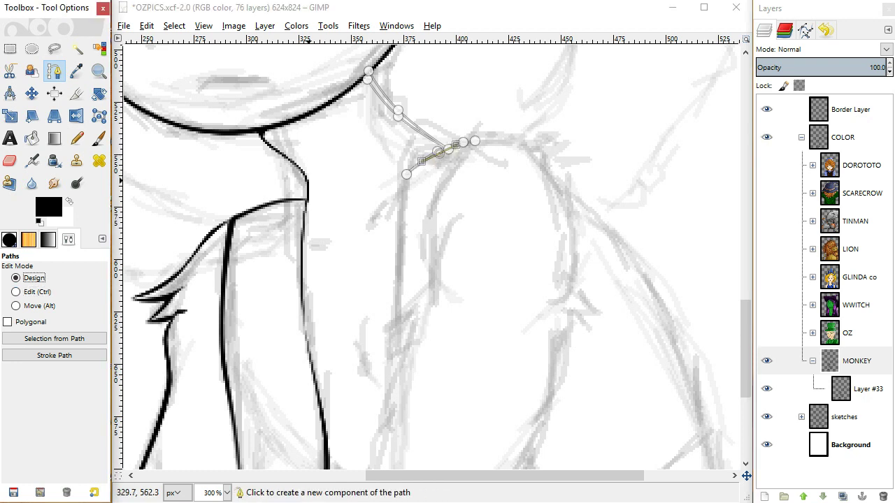
Add a long, narrow path component running from the shoulder curve down the sketched body line, widening it slightly at mid-length.
scroll(441, 213, down, 2)
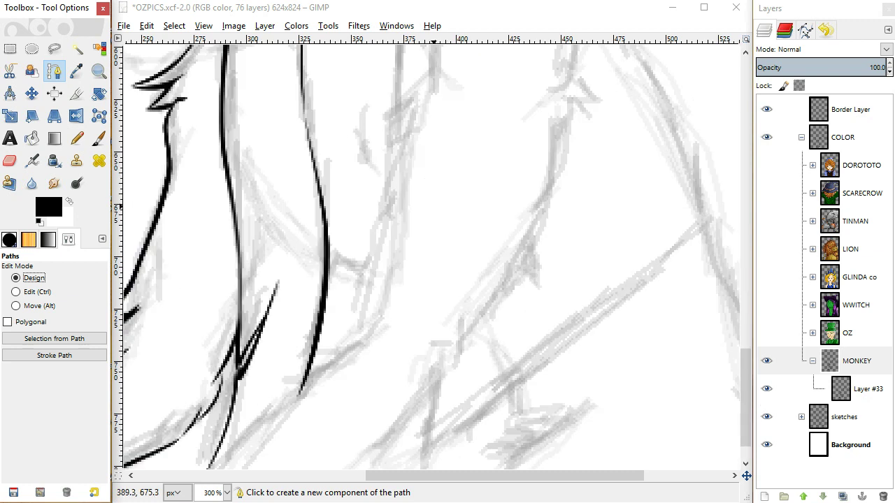
scroll(446, 251, up, 3)
click(394, 261)
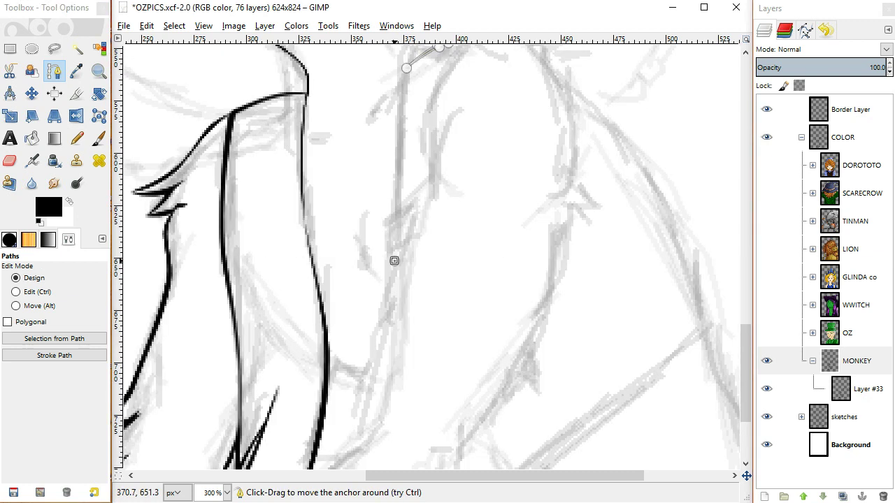
click(406, 55)
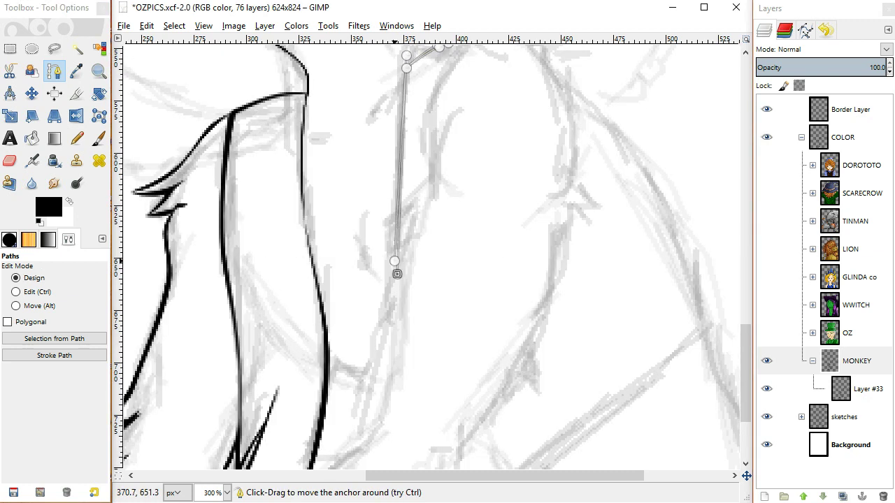
ctrl+click(405, 146)
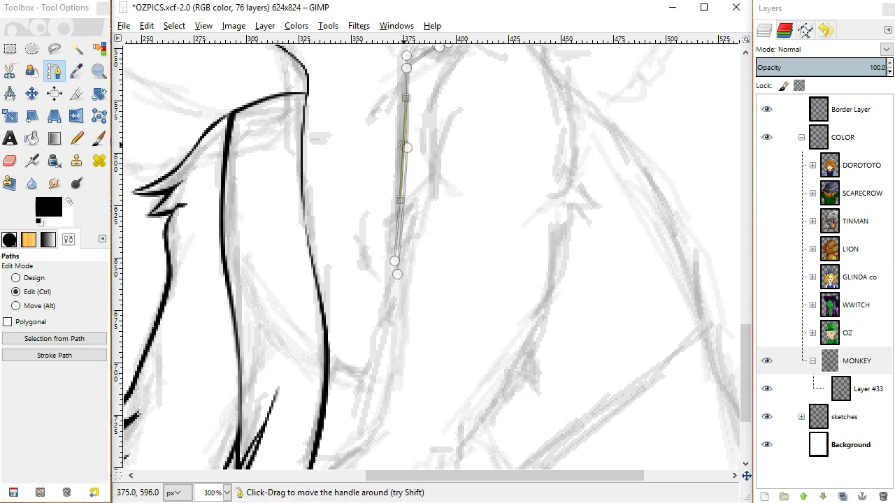
click(756, 362)
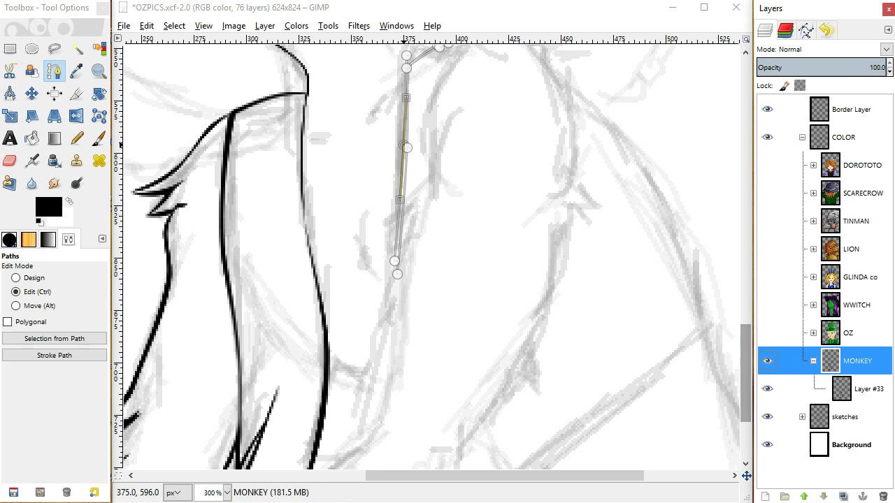
Adjust the anchors of the neck, shoulder and body-line paths so that the thin outlines meet and taper along the sketch.
drag(745, 366, 745, 350)
scroll(426, 257, up, 1)
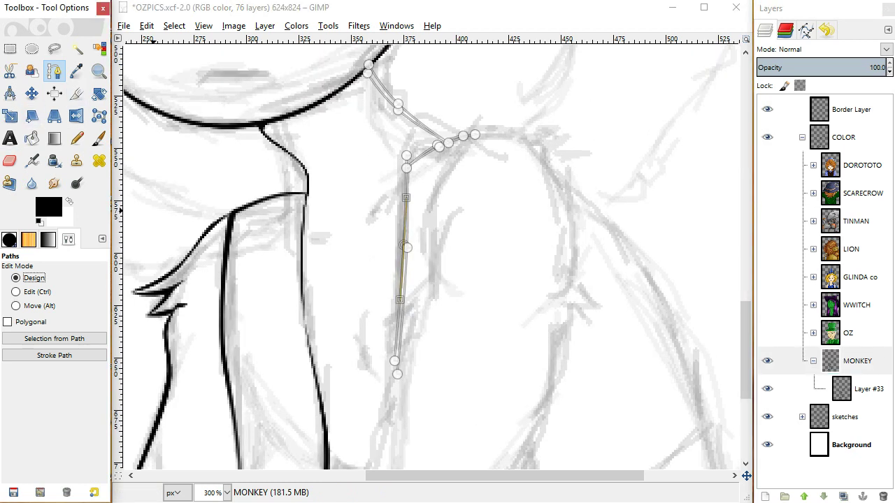
click(408, 168)
drag(407, 168, 406, 168)
drag(448, 142, 446, 139)
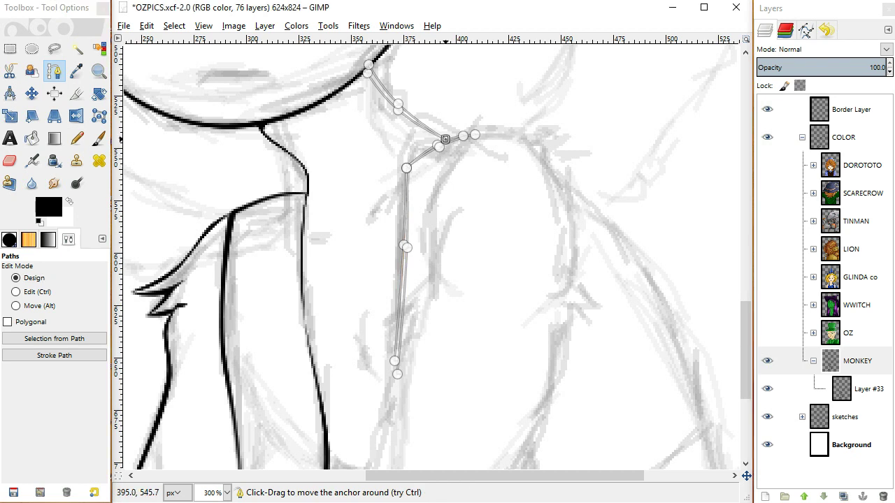
mouse_move(406, 168)
mouse_down()
mouse_move(407, 180)
mouse_move(414, 168)
mouse_move(407, 178)
mouse_up()
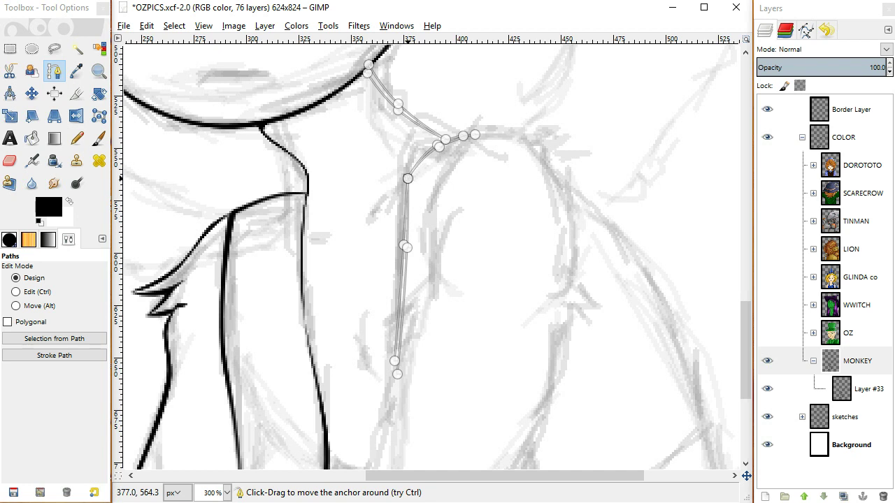
drag(394, 361, 395, 362)
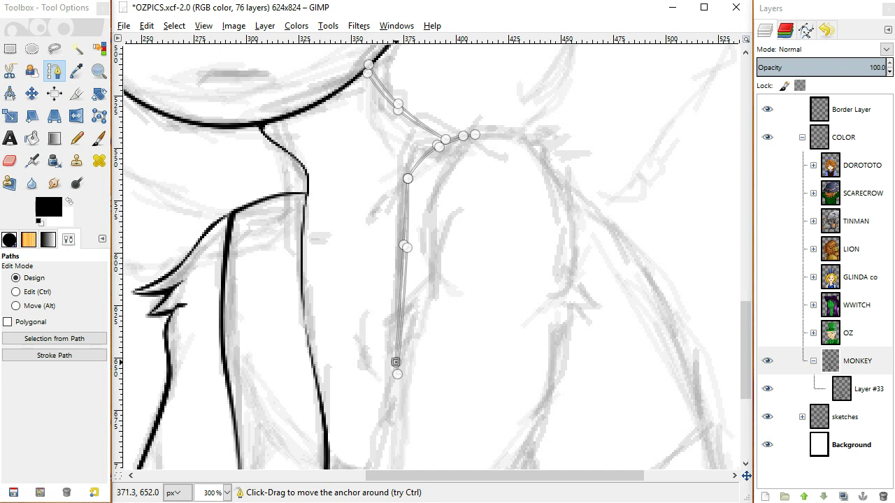
click(405, 247)
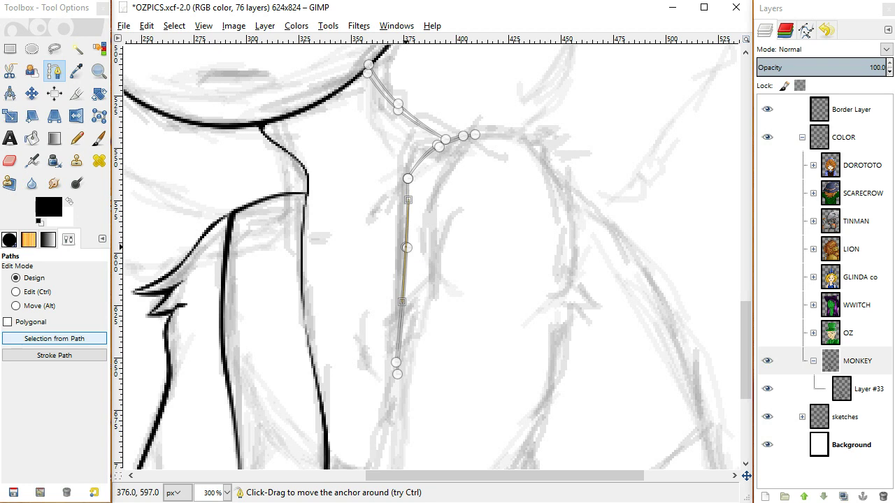
Convert the paths into a selection and make Layer #33 the active layer for the Paintbrush.
click(55, 338)
click(98, 138)
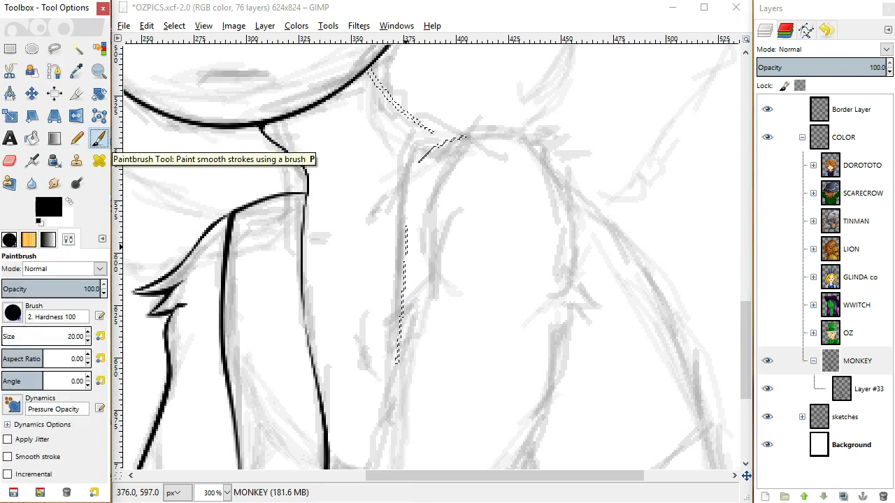
click(472, 135)
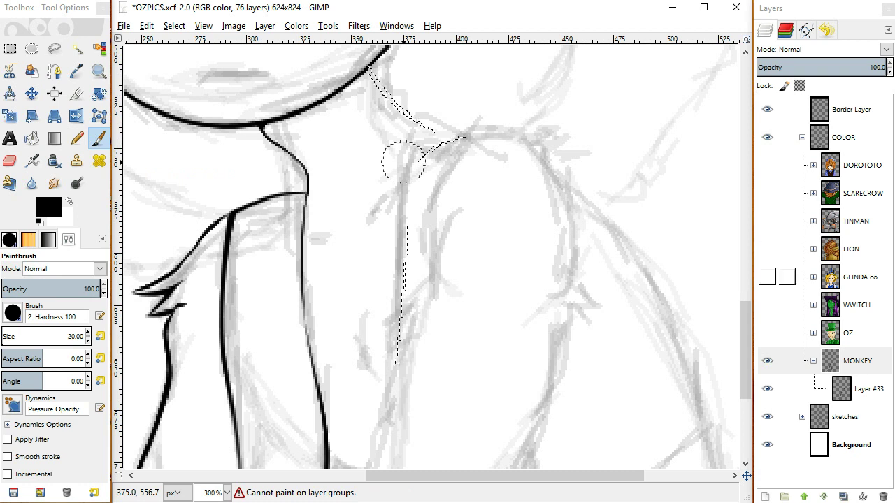
click(790, 389)
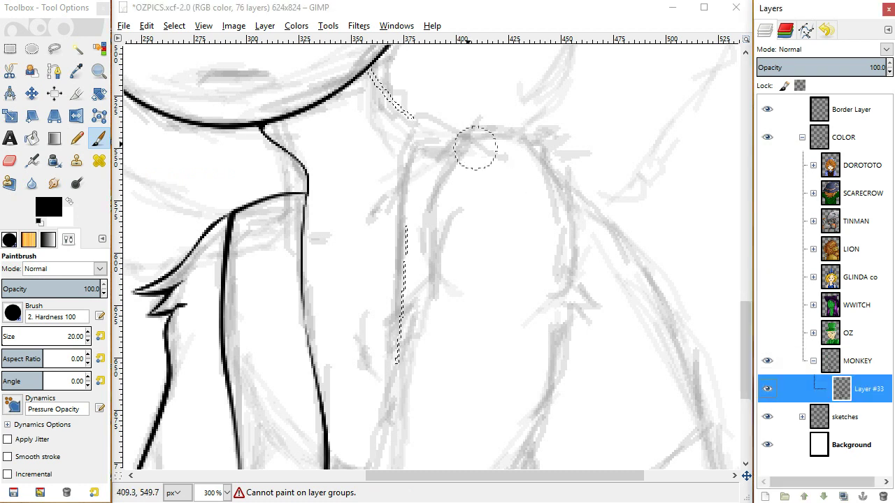
Paint the selected neck, shoulder and body lines black on Layer #33 with the size 20 brush, and clear the selection.
drag(473, 150, 395, 160)
mouse_move(383, 91)
mouse_down()
mouse_move(363, 70)
mouse_move(435, 144)
mouse_up()
drag(407, 225, 396, 363)
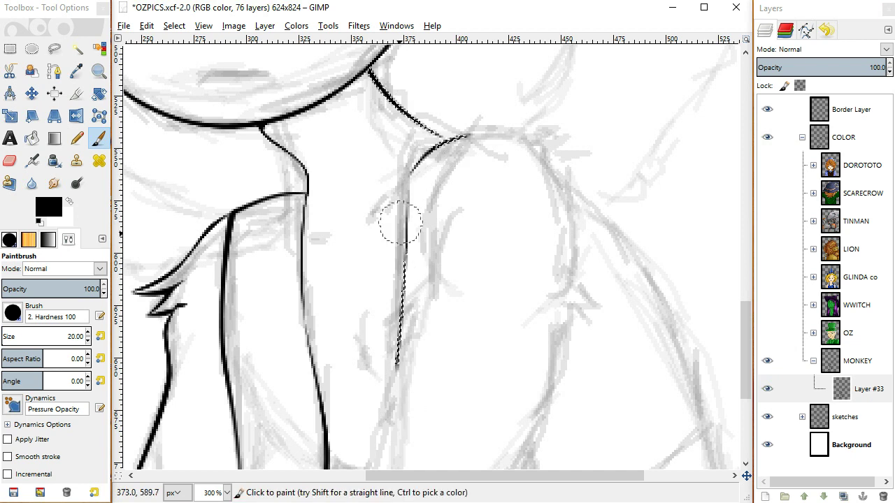
drag(407, 192, 406, 344)
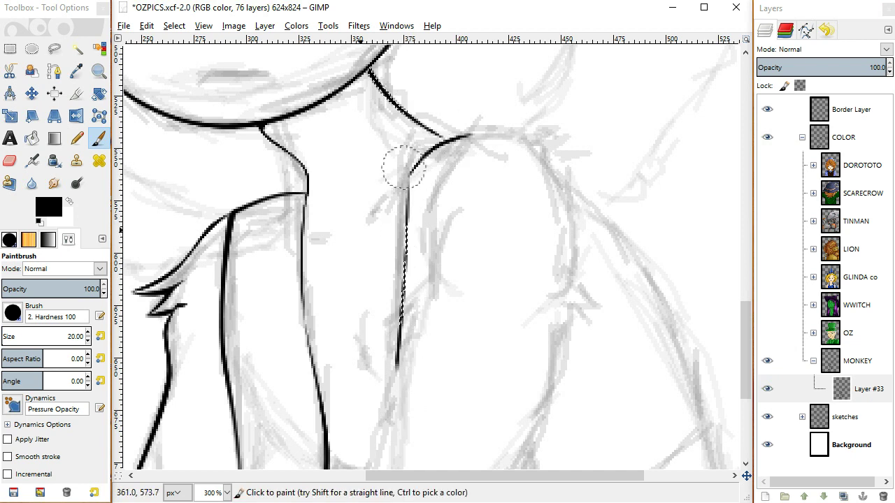
key(ctrl+shift+a)
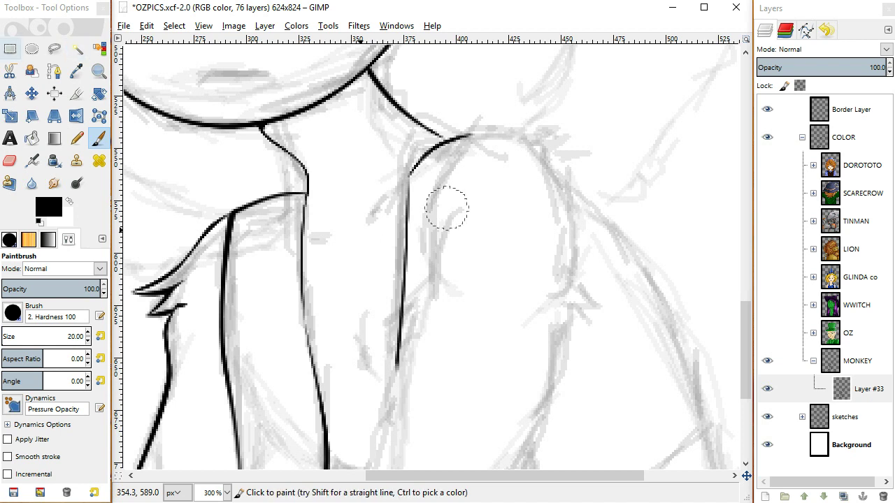
Start a closed path from the top of the sketched shoulder to the body line, bending one edge over the shoulder.
click(54, 71)
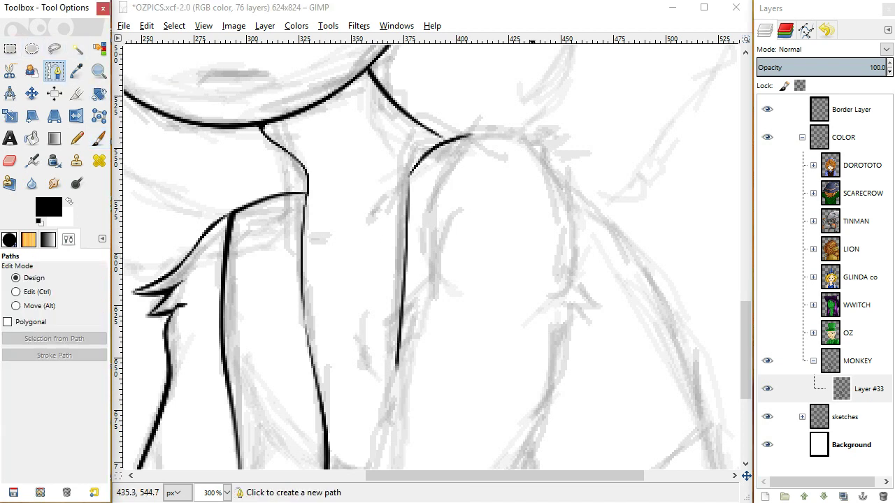
click(551, 129)
click(386, 321)
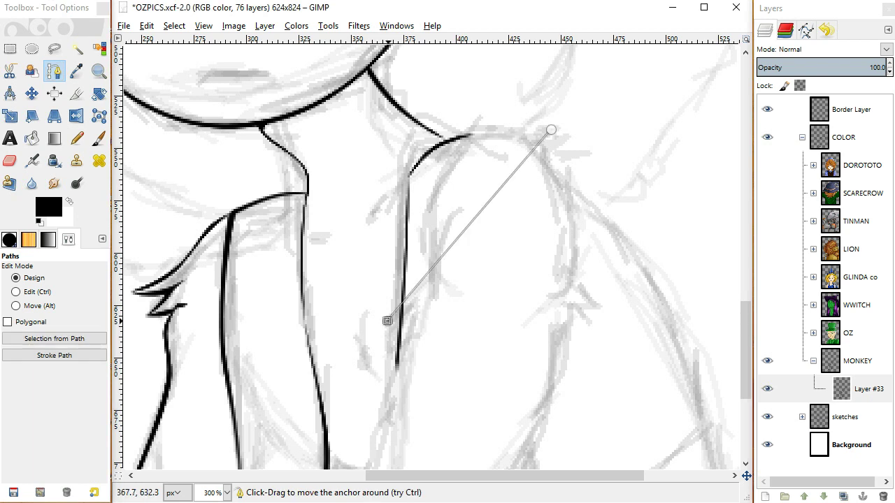
click(557, 126)
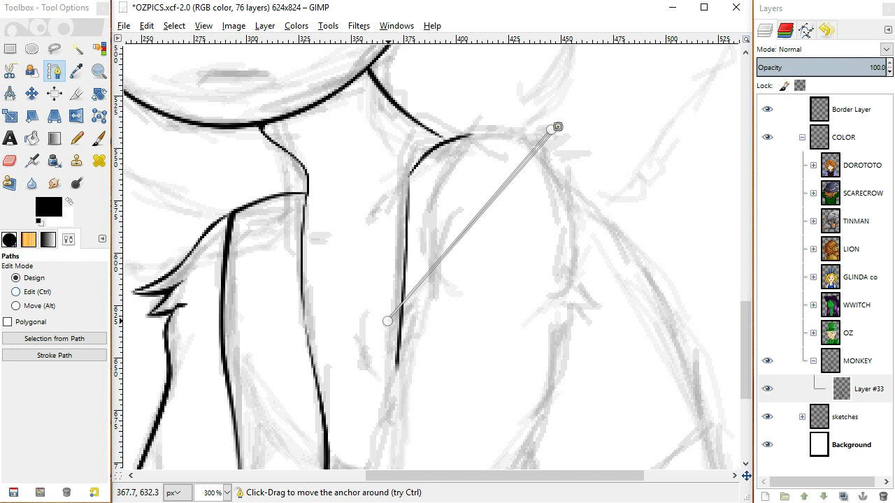
key(ctrl)
drag(534, 155, 467, 134)
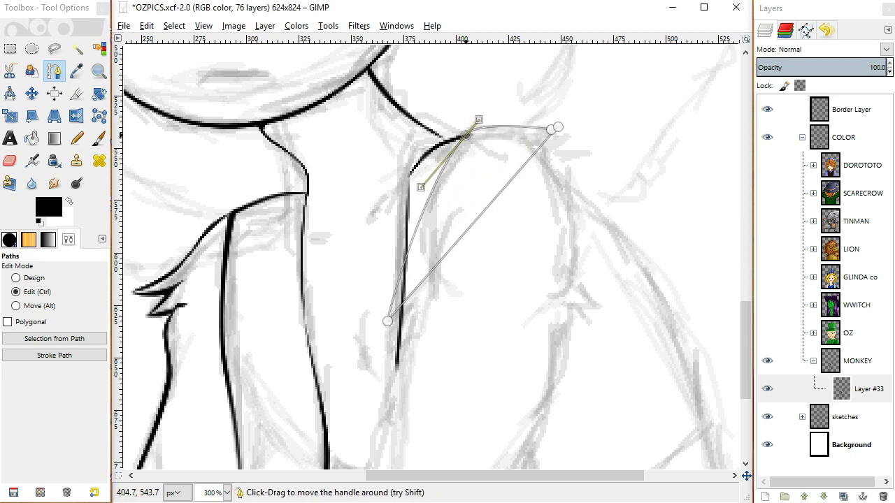
drag(478, 119, 478, 114)
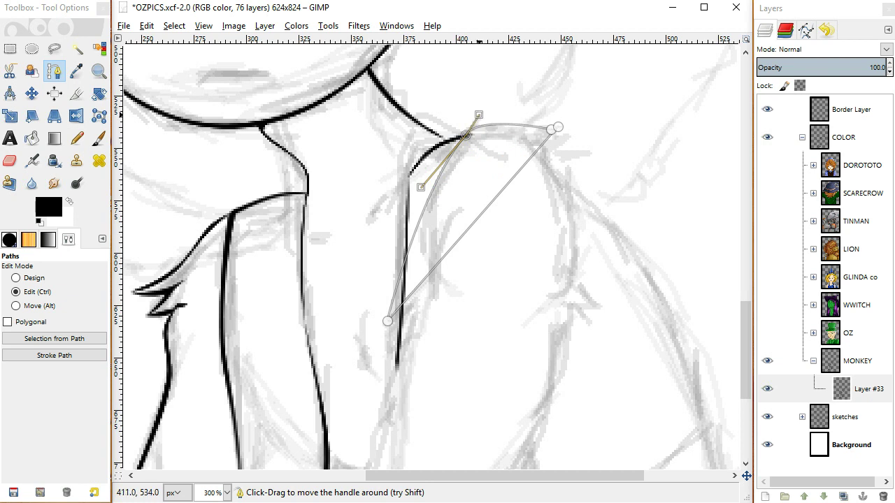
Bend the path's second edge along the first to form a thin outline over the shoulder, and adjust the handles at its curve.
drag(510, 177, 462, 135)
mouse_move(528, 127)
mouse_down()
mouse_move(536, 129)
mouse_move(531, 133)
mouse_up()
click(461, 135)
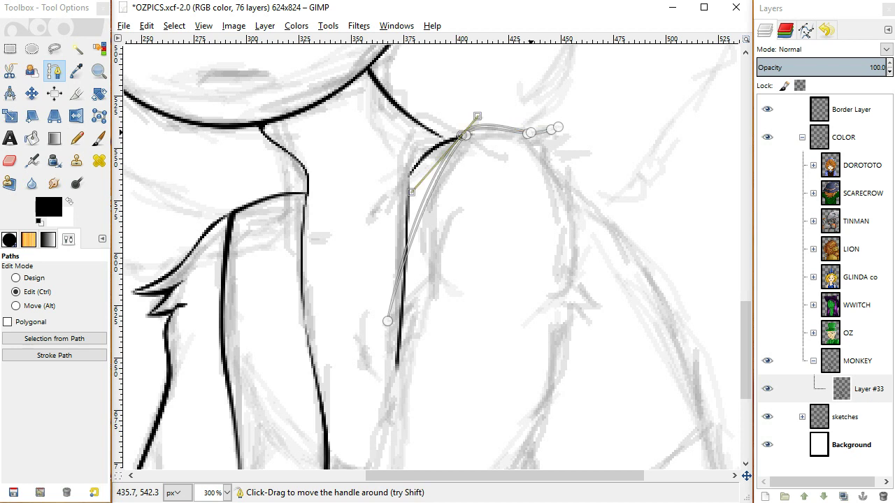
mouse_move(477, 116)
mouse_down()
mouse_move(487, 114)
mouse_move(473, 122)
mouse_move(488, 114)
mouse_up()
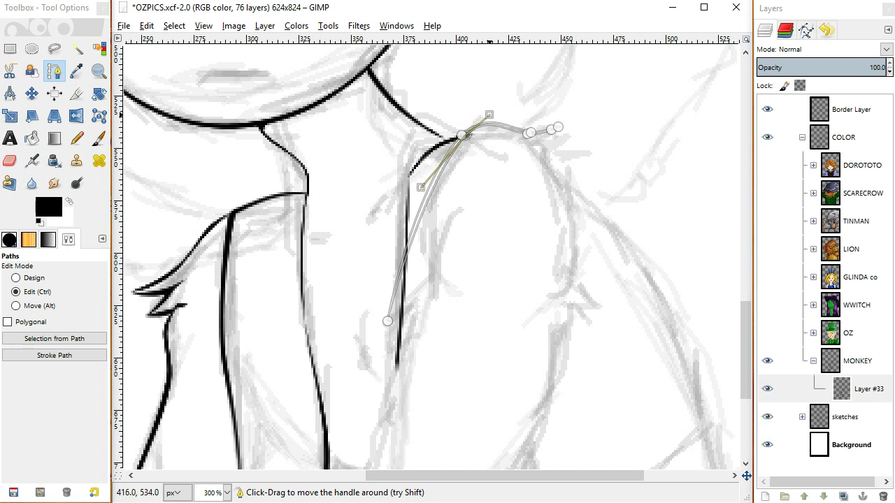
Bend both edges of the shoulder path along the sketched inner arm with added anchors, and flatten its curve over the shoulder.
click(431, 274)
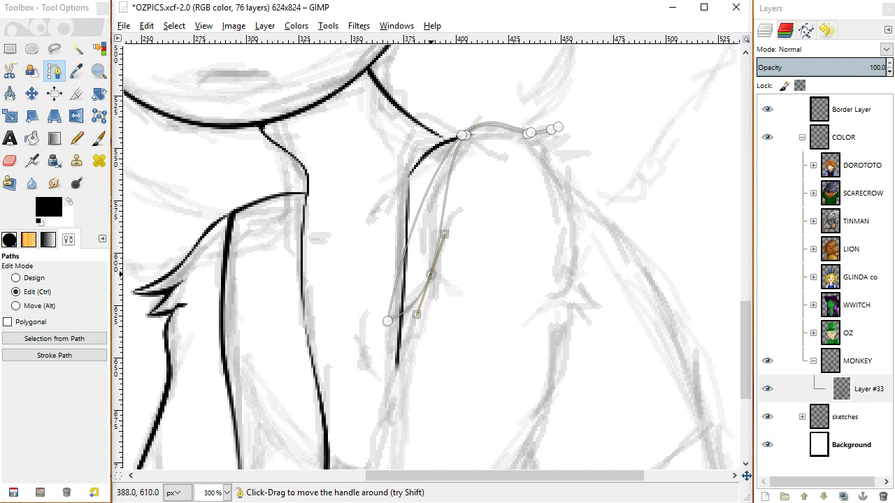
drag(431, 274, 429, 273)
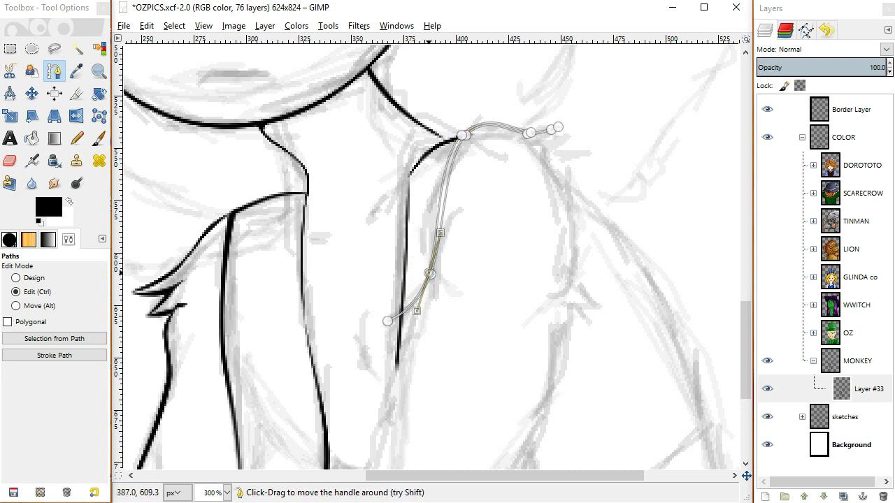
drag(440, 209, 432, 204)
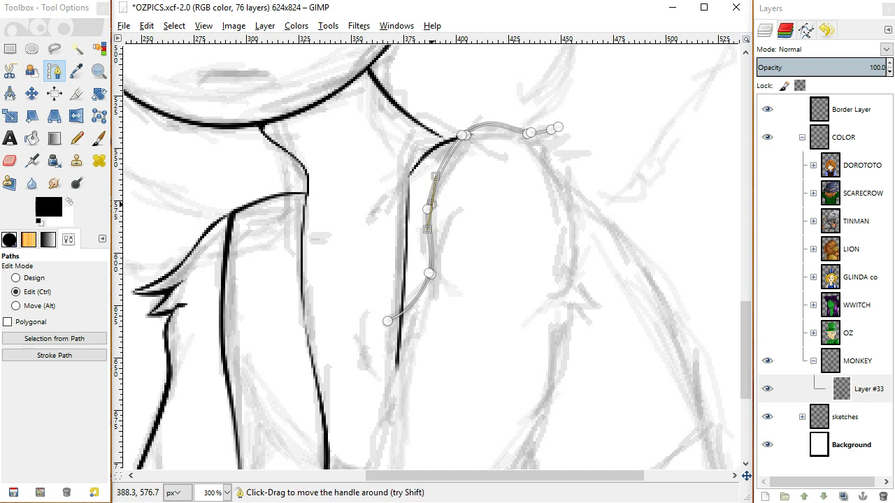
click(465, 135)
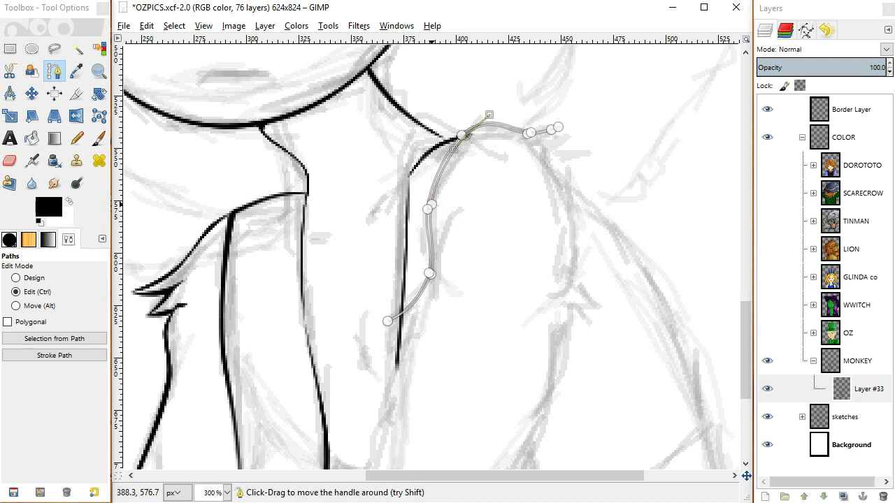
drag(488, 114, 496, 122)
click(461, 136)
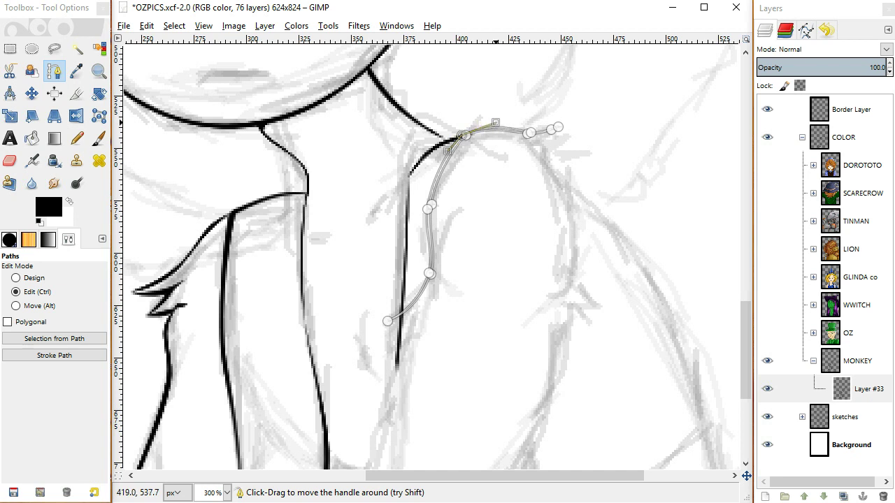
scroll(524, 119, down, 3)
scroll(524, 126, up, 3)
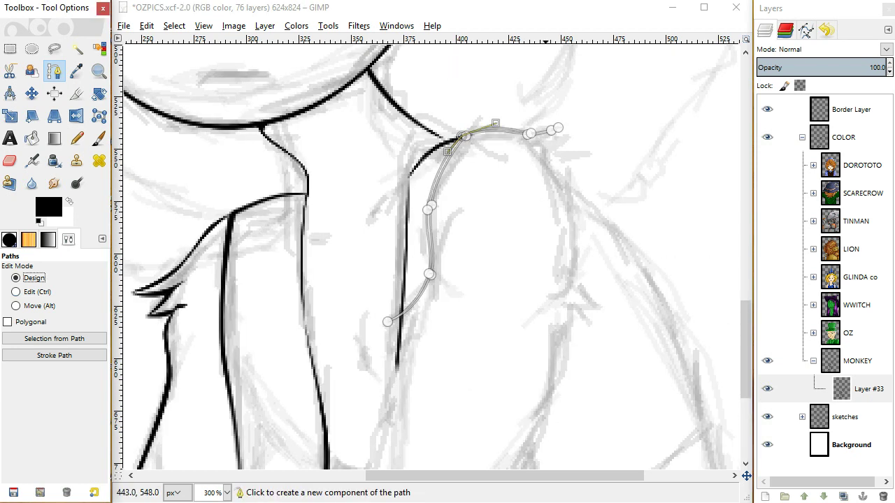
Add a thin, pointed closed path for a fur tuft at the outer end of the shoulder outline.
click(564, 124)
click(537, 148)
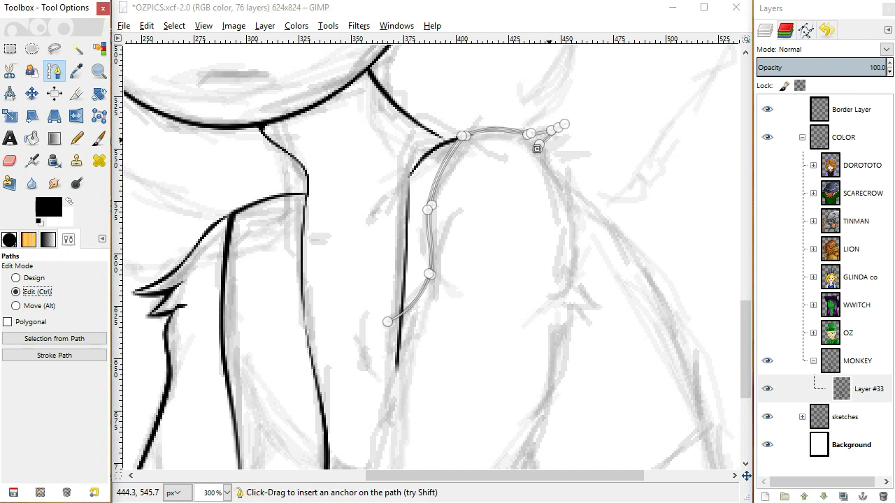
ctrl+click(550, 142)
key(ctrl+z)
click(548, 141)
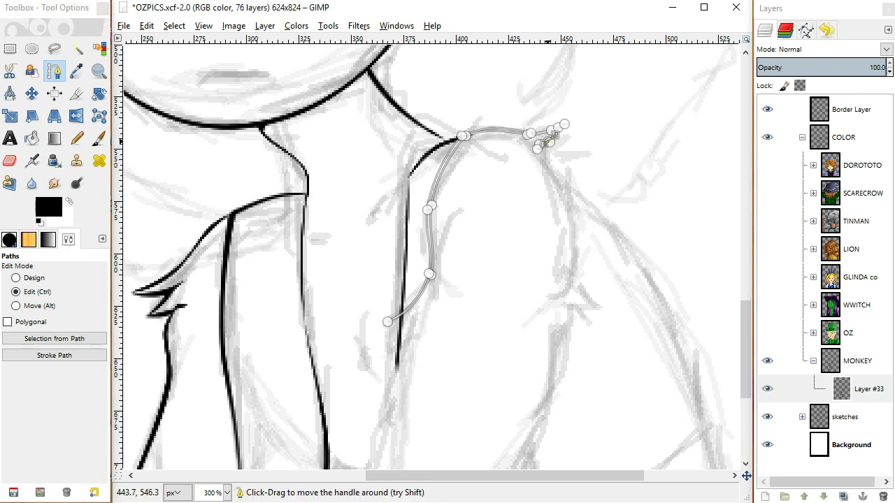
Extend the shoulder fur with two more thin, curved tuft paths beneath the first one.
click(15, 278)
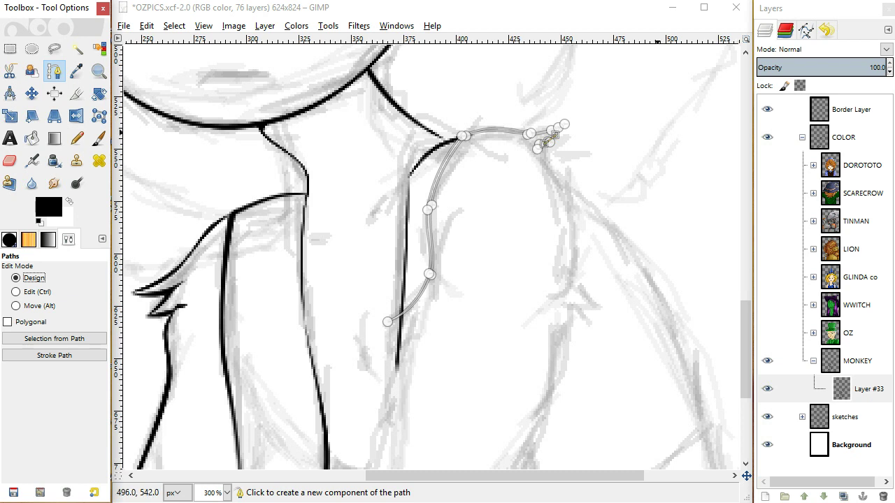
click(542, 152)
drag(541, 152, 569, 141)
key(ctrl)
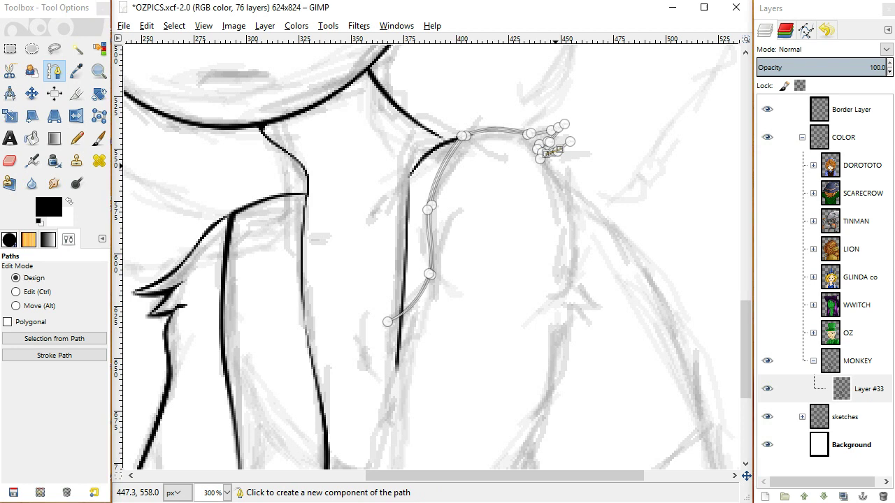
drag(555, 165, 556, 174)
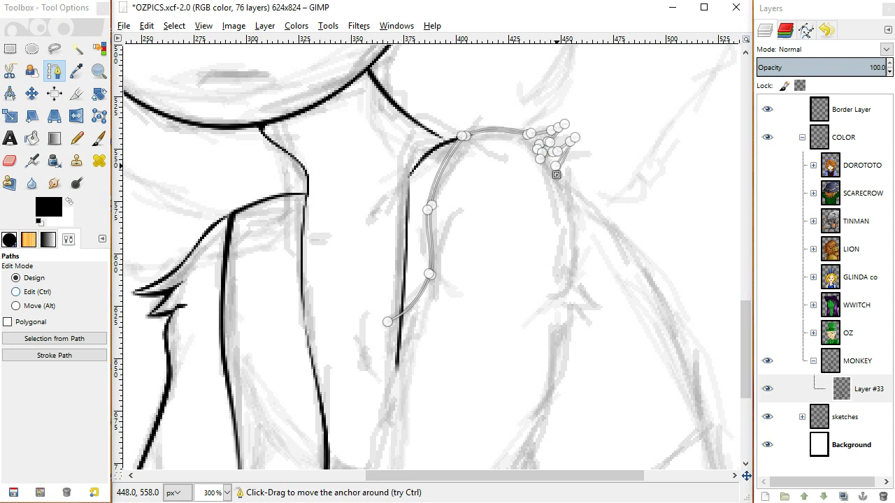
key(ctrl)
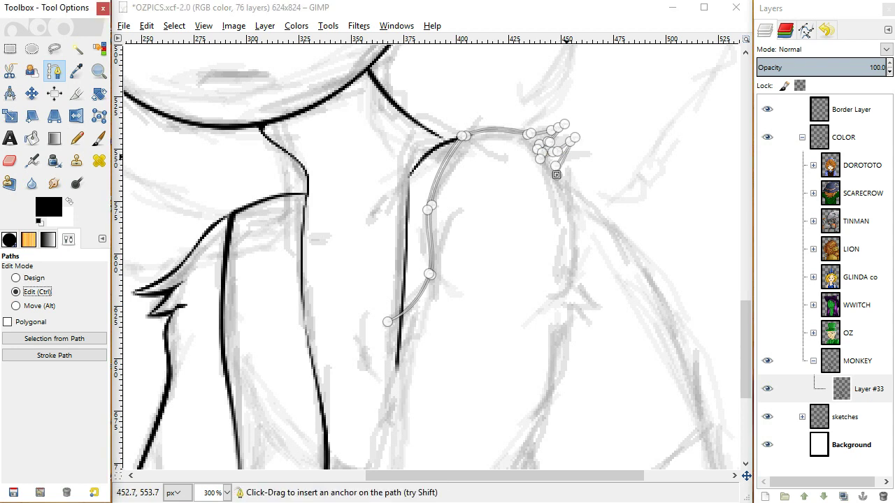
click(566, 158)
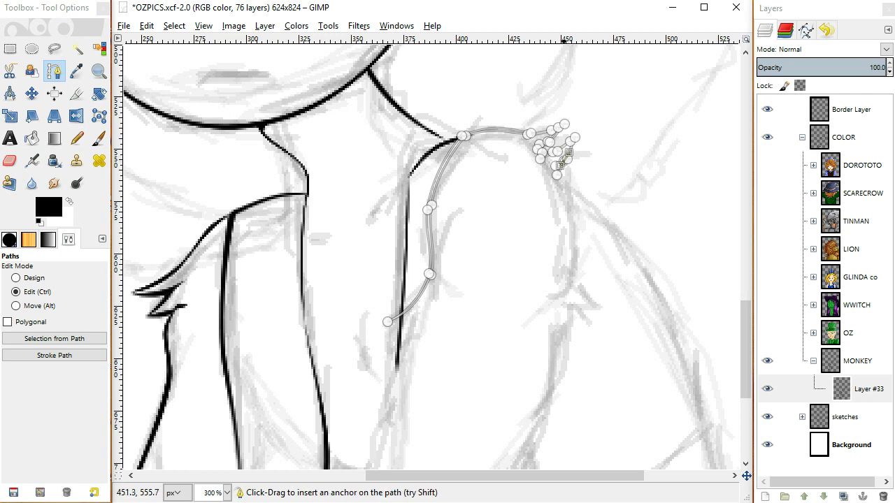
Draw a thin closed path from the fur tufts down the sketched outer upper arm, flaring outward to a point at the elbow.
click(15, 277)
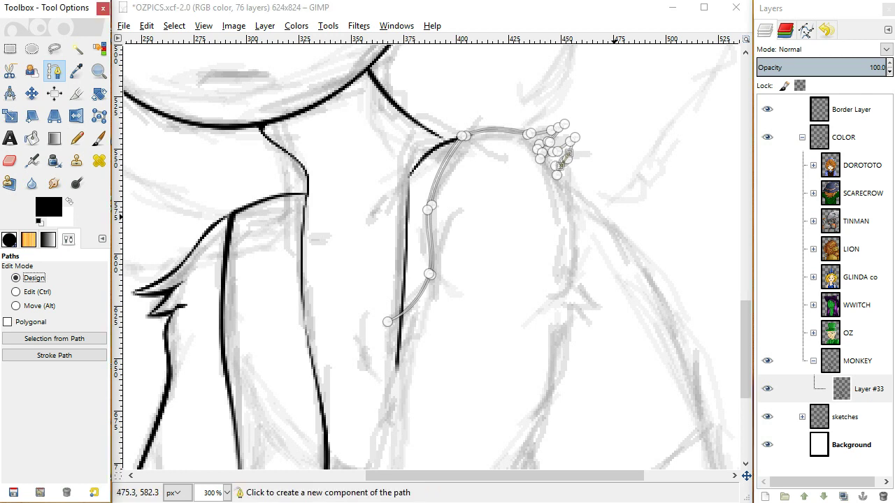
drag(745, 320, 745, 334)
click(595, 247)
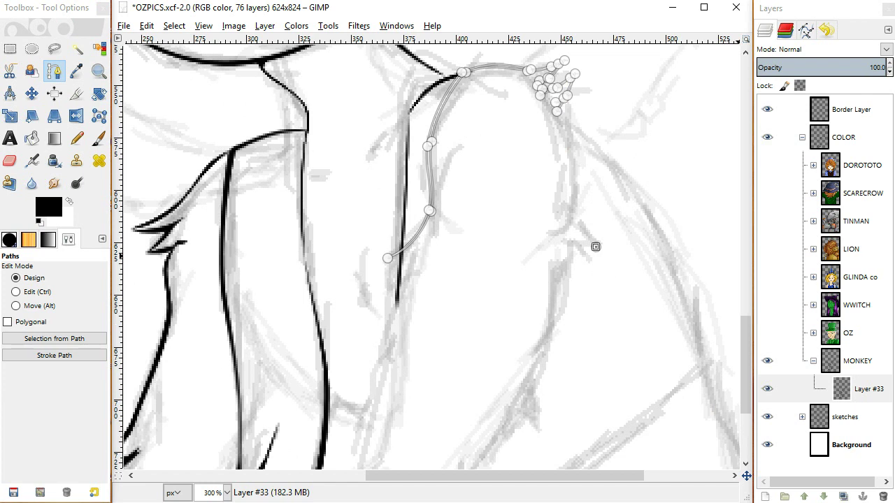
click(595, 246)
click(601, 248)
click(16, 291)
mouse_move(588, 222)
mouse_down()
mouse_move(575, 221)
mouse_move(585, 238)
mouse_up()
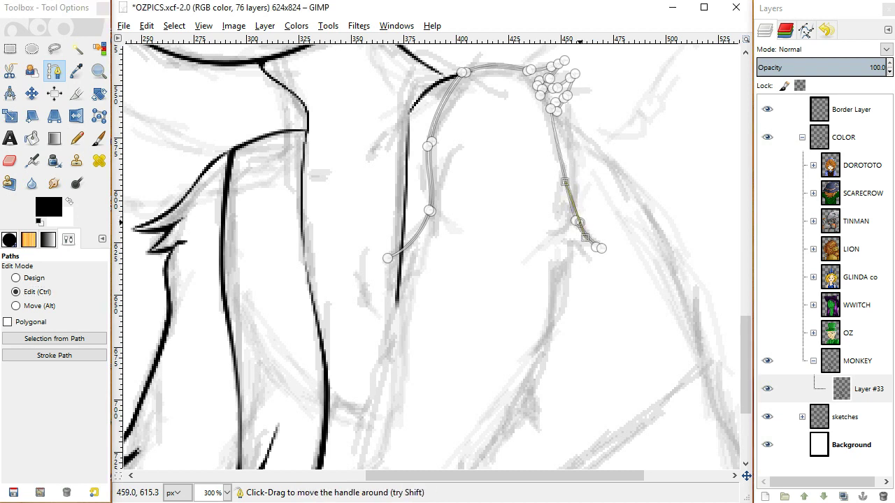
drag(555, 131, 569, 131)
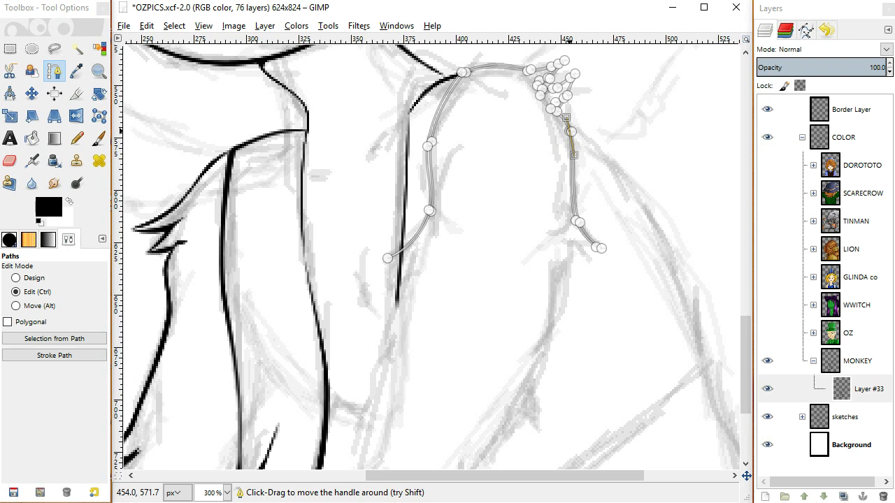
drag(550, 109, 558, 111)
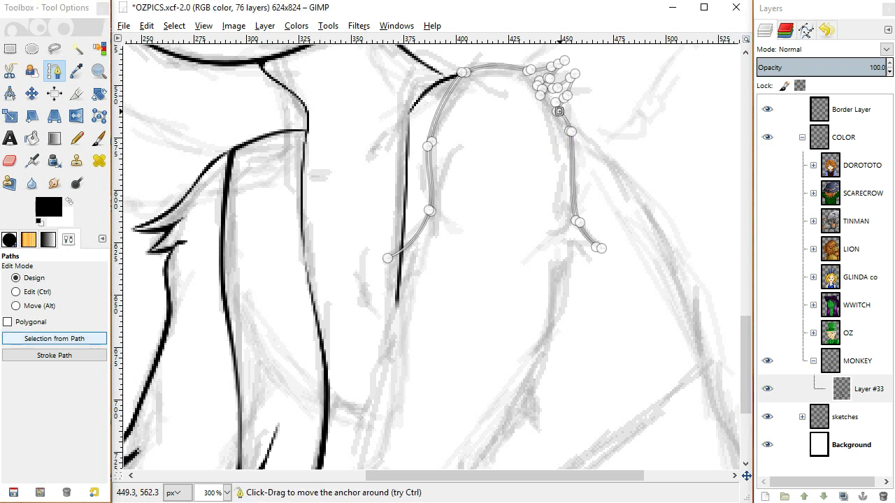
Select the area of the shoulder, fur and arm paths, paint it black on Layer #33 with the size 20 Paintbrush, and clear the selection.
click(54, 338)
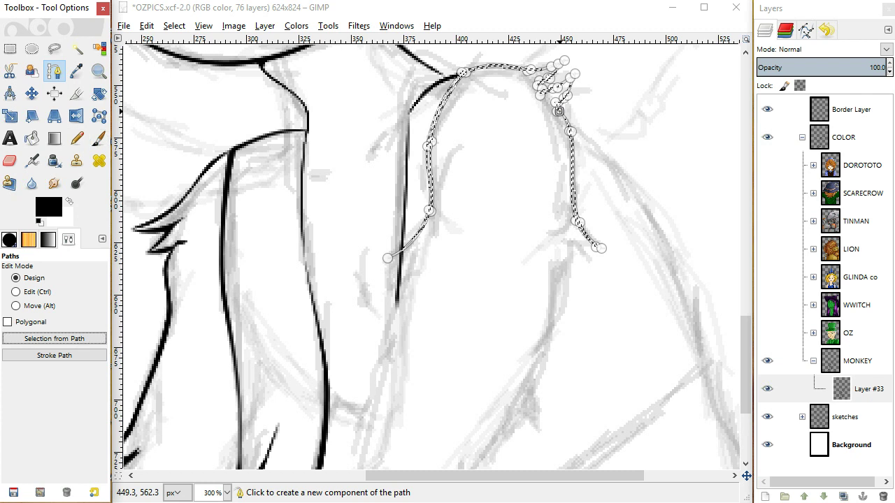
click(99, 137)
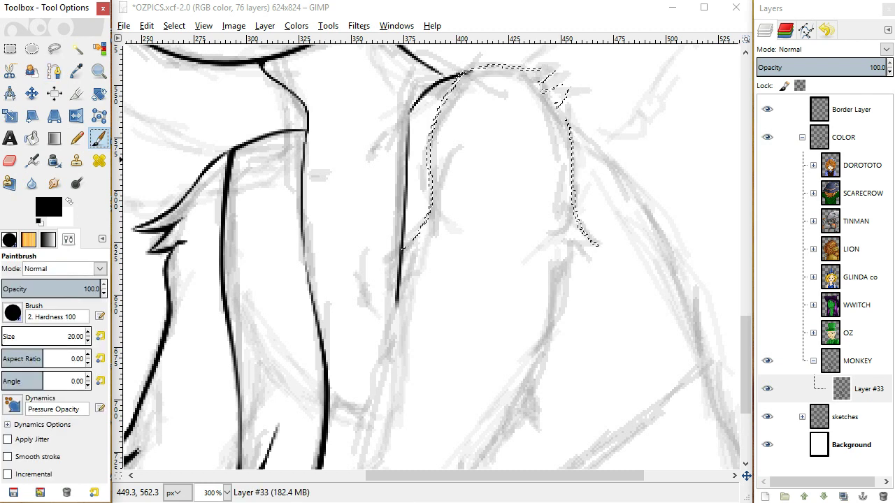
mouse_move(567, 73)
mouse_down()
mouse_move(500, 68)
mouse_move(470, 80)
mouse_move(445, 137)
mouse_move(433, 239)
mouse_move(408, 254)
mouse_up()
mouse_move(421, 201)
mouse_down()
mouse_move(387, 250)
mouse_move(403, 244)
mouse_move(439, 123)
mouse_move(470, 64)
mouse_move(587, 64)
mouse_move(500, 111)
mouse_move(576, 139)
mouse_move(602, 247)
mouse_move(619, 256)
mouse_move(553, 74)
mouse_move(480, 64)
mouse_move(425, 206)
mouse_up()
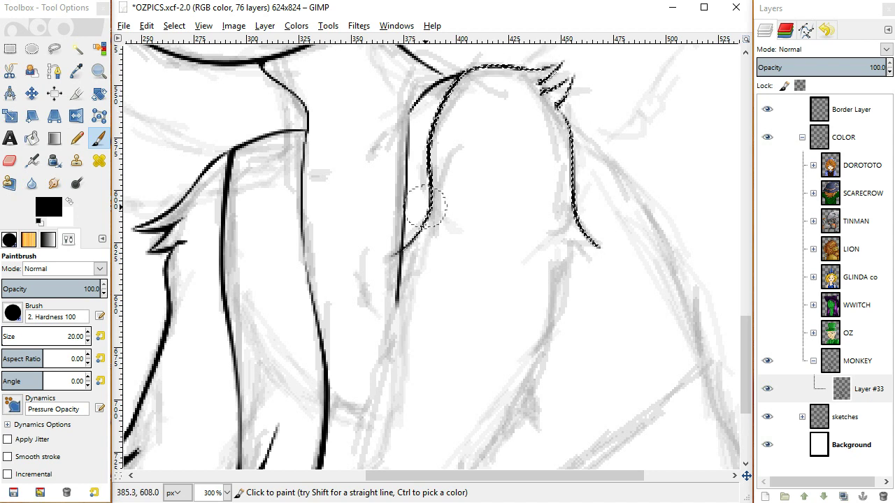
key(ctrl+shift+a)
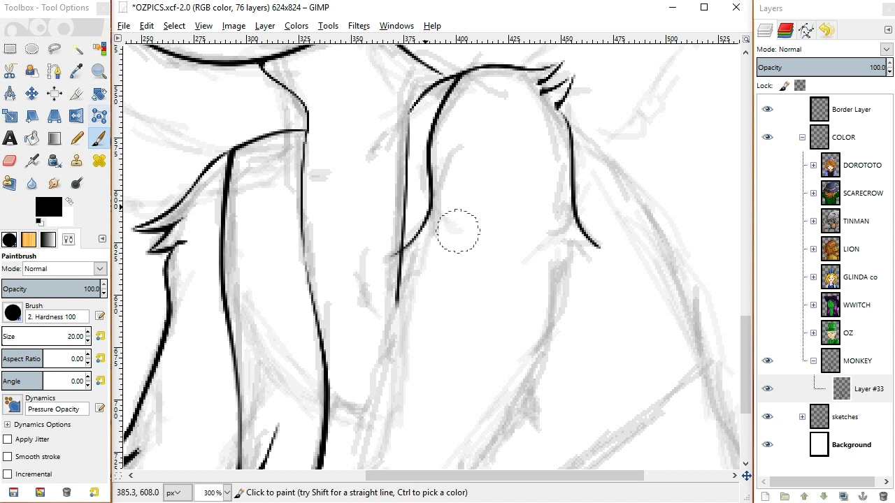
Start a new path at the elbow with a thin, slightly curved tuft running inward from the tip of the outer arm line.
click(54, 70)
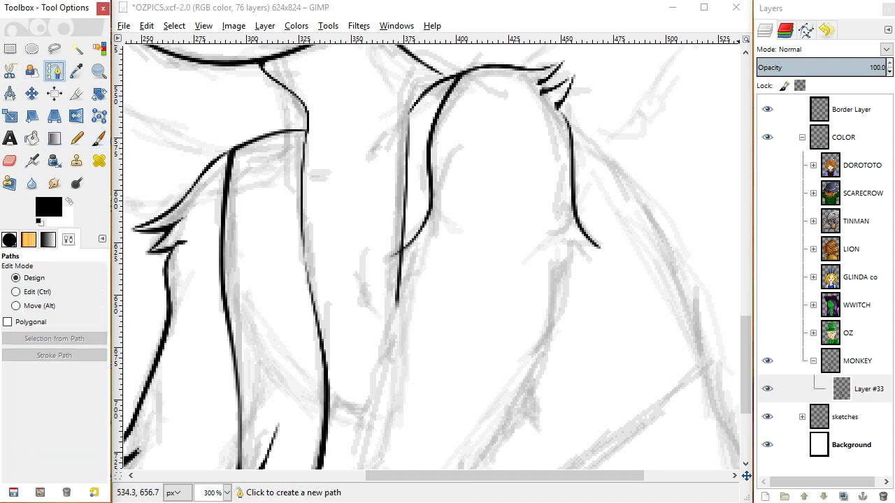
scroll(745, 363, down, 2)
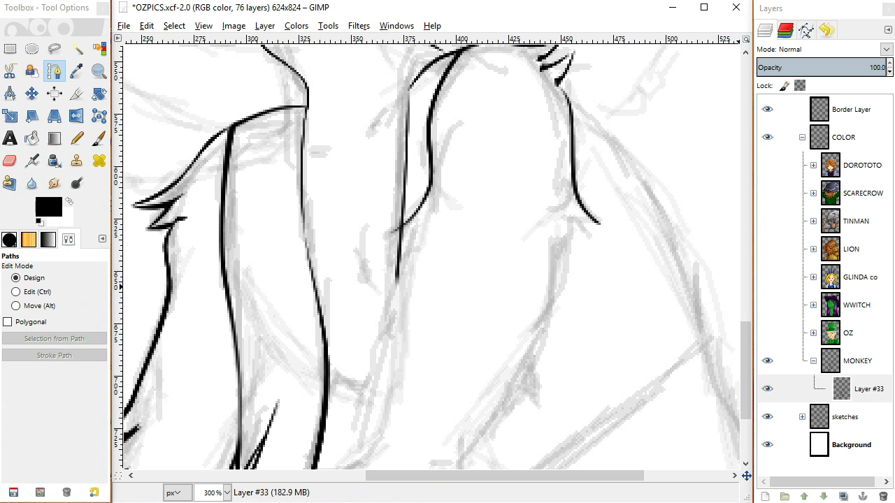
click(54, 70)
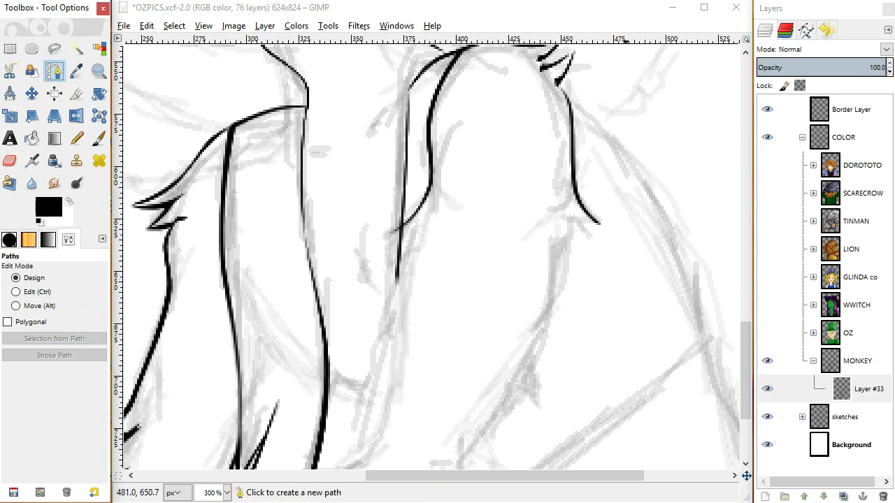
click(559, 209)
click(597, 223)
key(ctrl)
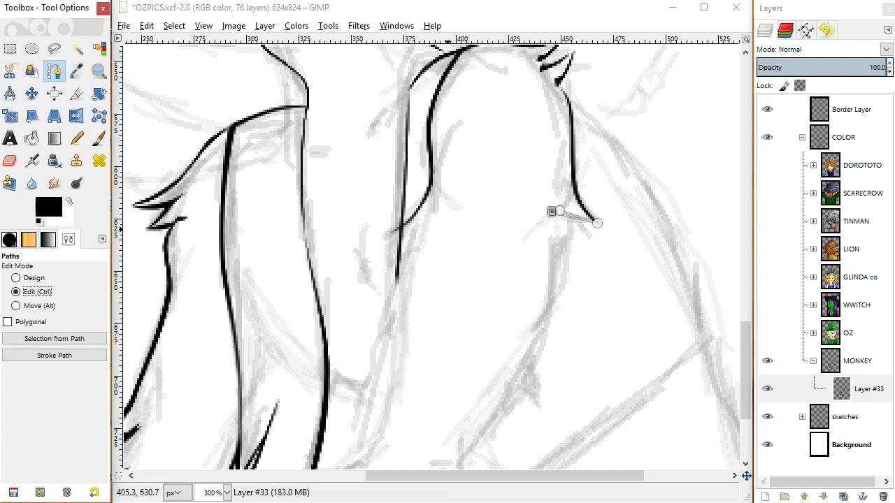
click(569, 218)
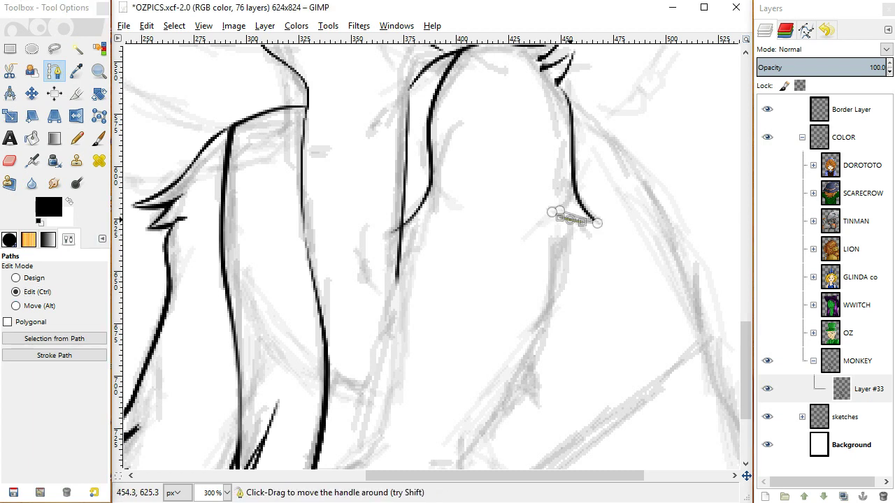
key(ctrl+z)
ctrl+click(564, 217)
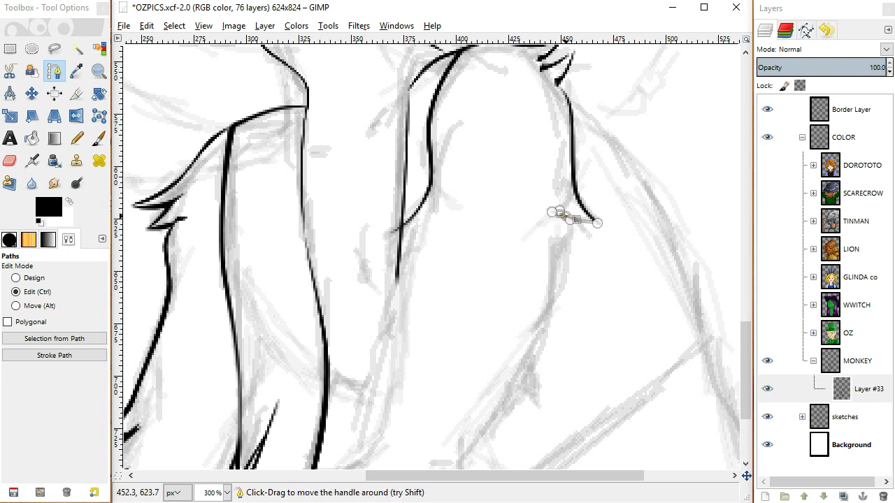
Draw a thin closed path from the elbow tuft down the sketched outer forearm, bending both edges along the sketch to a small flared tip.
click(15, 277)
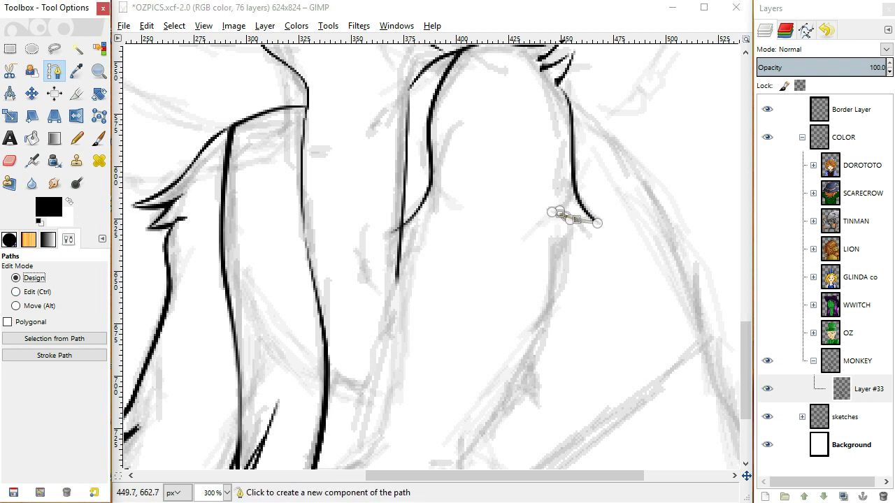
scroll(544, 278, down, 3)
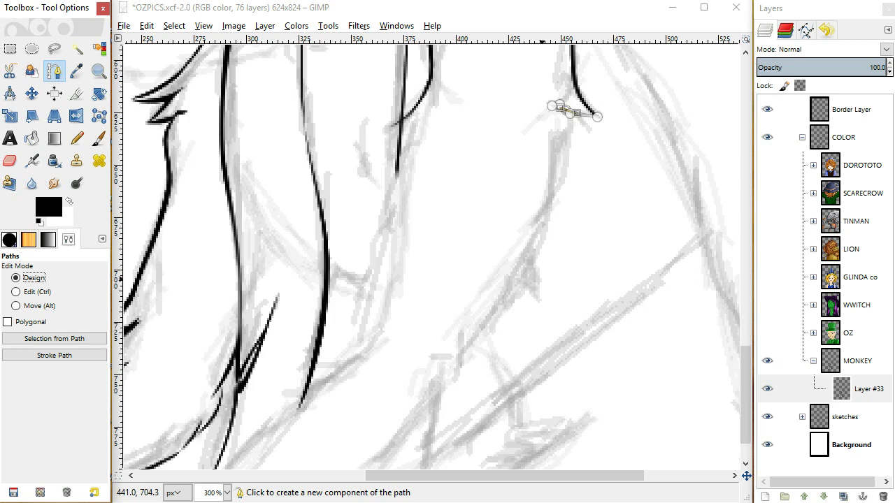
scroll(543, 378, up, 3)
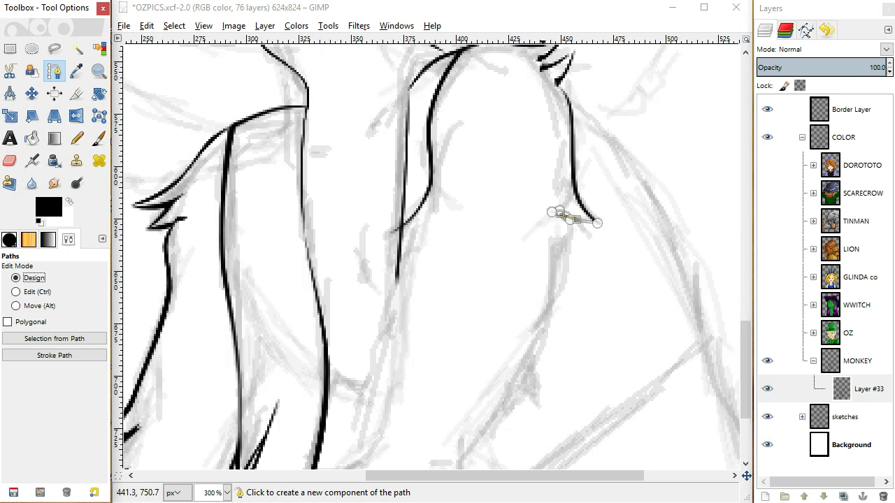
click(536, 399)
click(537, 400)
key(ctrl)
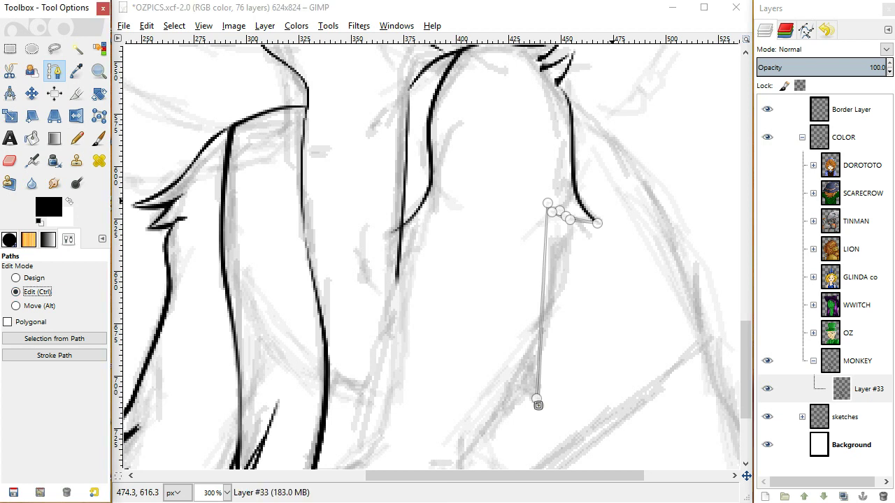
mouse_move(536, 384)
mouse_down()
mouse_move(527, 376)
mouse_move(559, 260)
mouse_up()
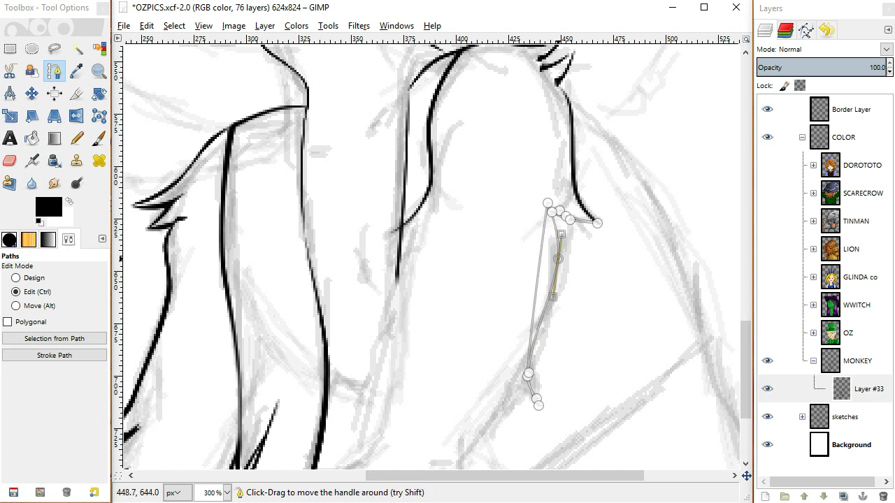
key(ctrl+z)
drag(537, 307, 553, 309)
drag(552, 240, 568, 241)
click(550, 309)
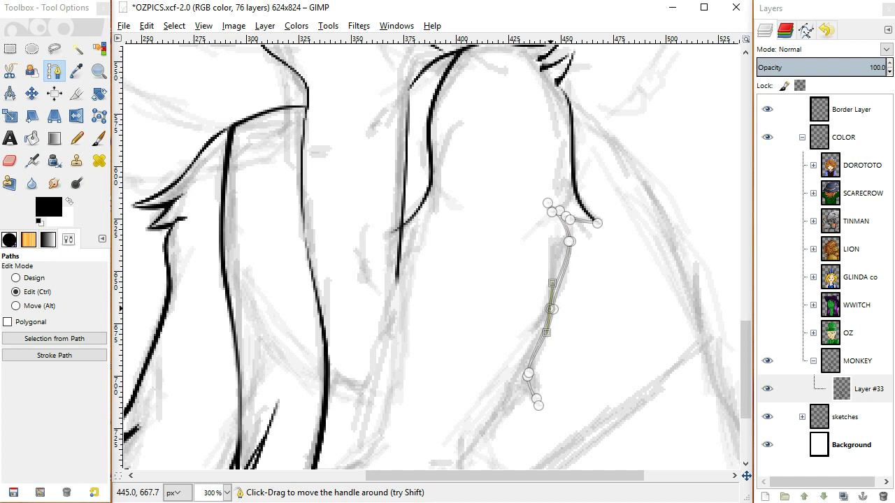
click(15, 277)
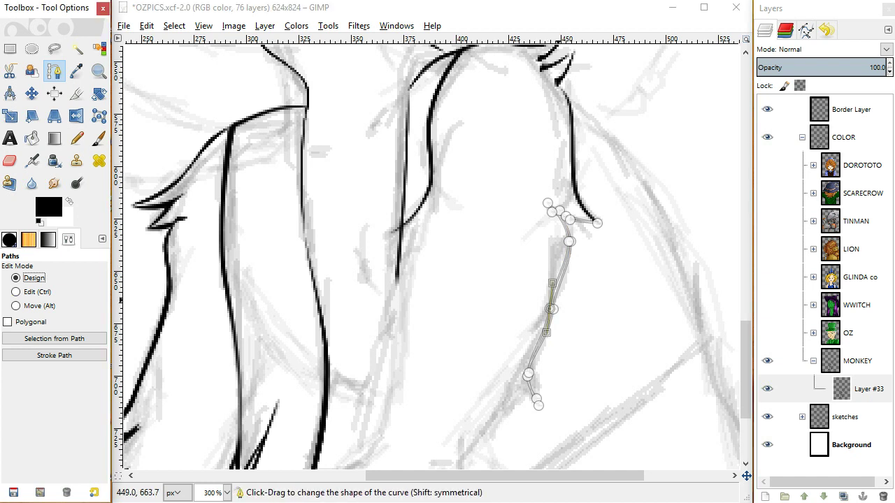
Reshape the forearm path by pulling its middle anchors outward along the sketch and tucking the stray tuft anchor in at the elbow.
drag(550, 306, 552, 305)
drag(547, 203, 562, 215)
click(552, 305)
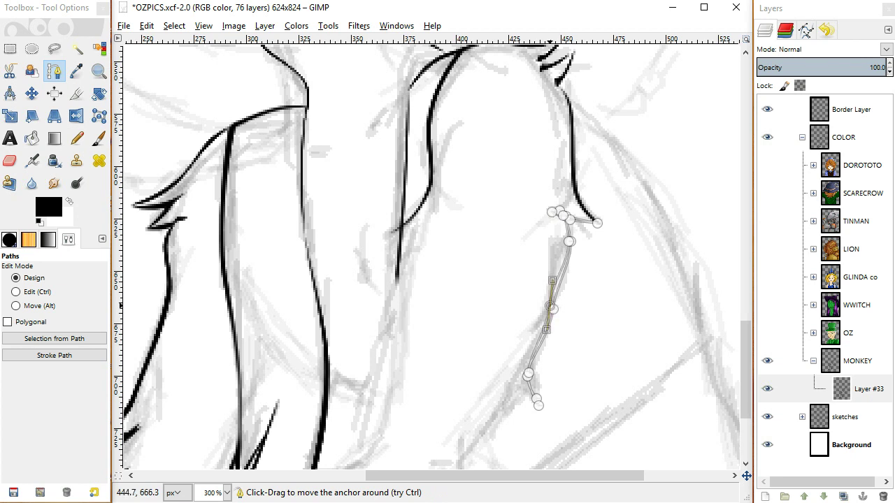
mouse_move(550, 307)
mouse_down()
mouse_move(566, 283)
mouse_move(559, 303)
mouse_up()
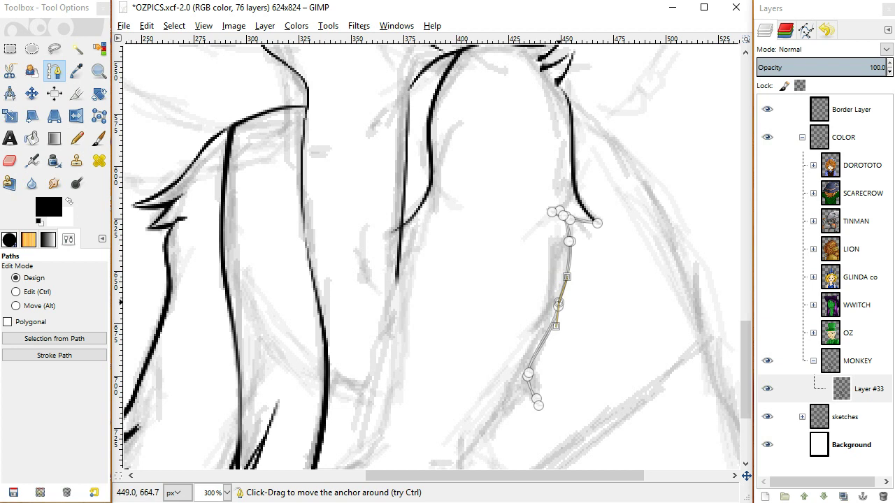
Select the area of the elbow tuft and forearm paths, paint it black with the size 20 Paintbrush, and clear the selection.
click(54, 338)
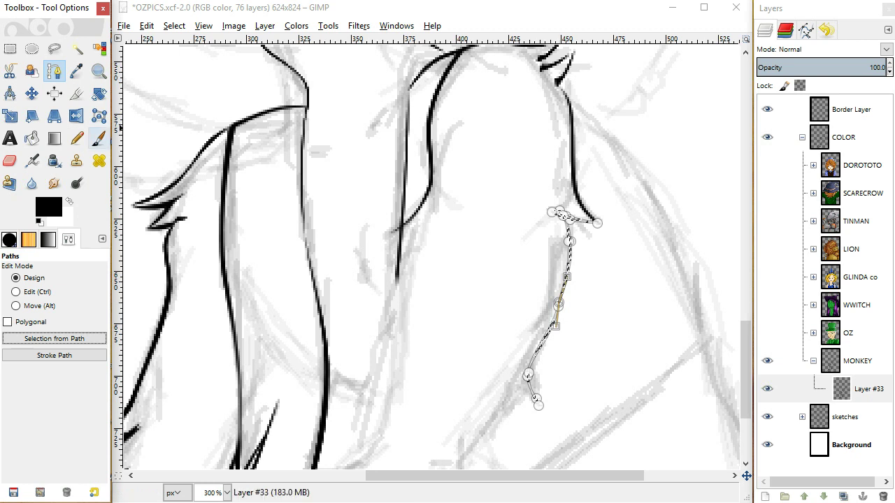
click(99, 138)
mouse_move(535, 228)
mouse_down()
mouse_move(619, 234)
mouse_move(527, 376)
mouse_up()
drag(573, 230, 538, 378)
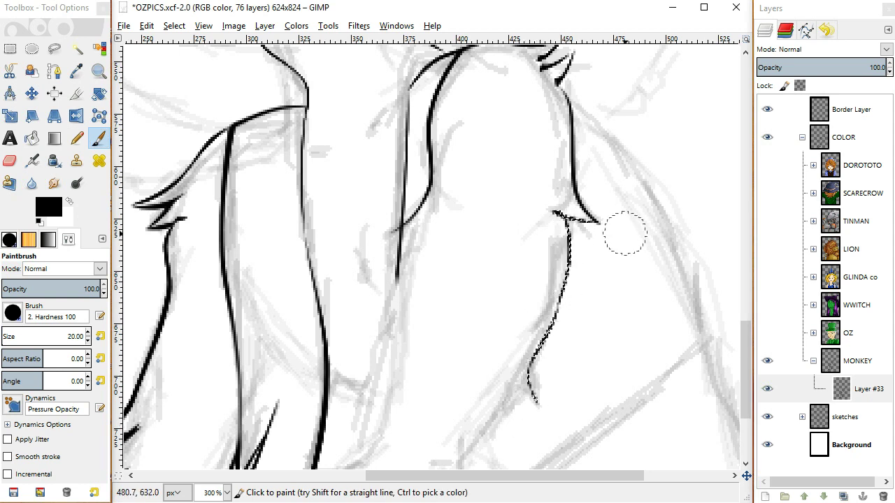
key(ctrl+y)
Draw a thin closed path with a slight S-bend along the sketched diagonal from about (365, 729) down to (319, 759), crossing the thick inked line.
scroll(624, 232, down, 3)
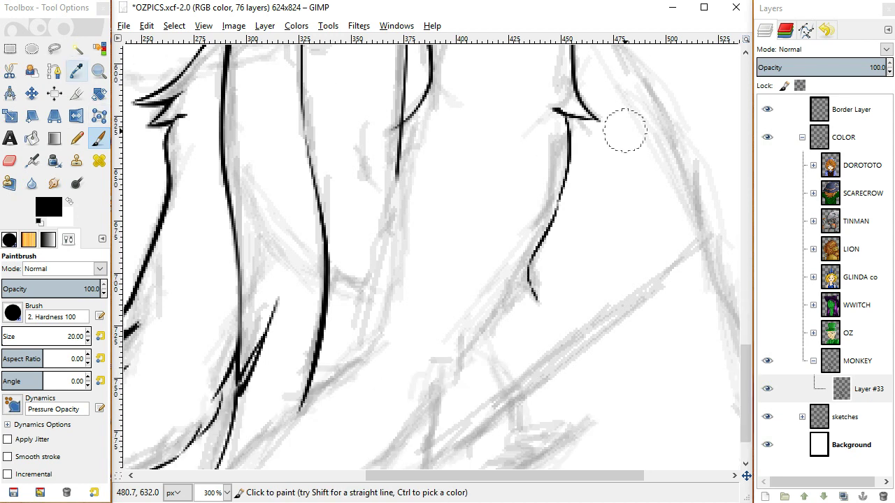
key(b)
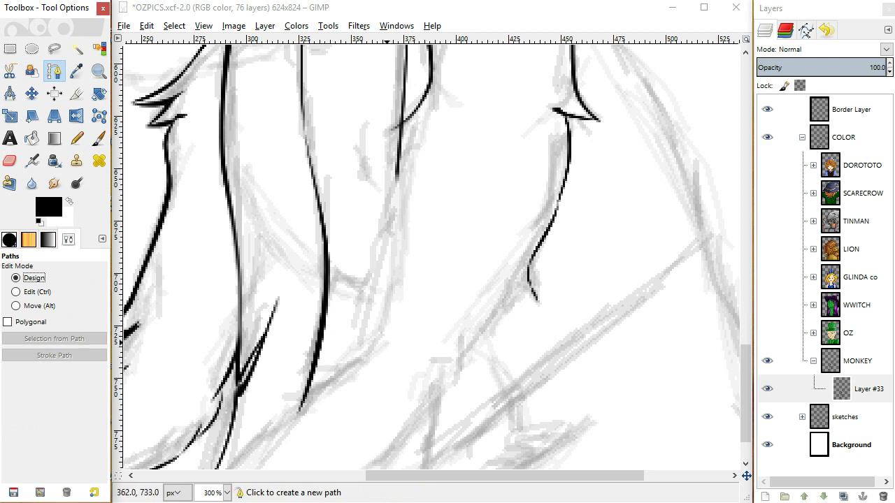
click(288, 395)
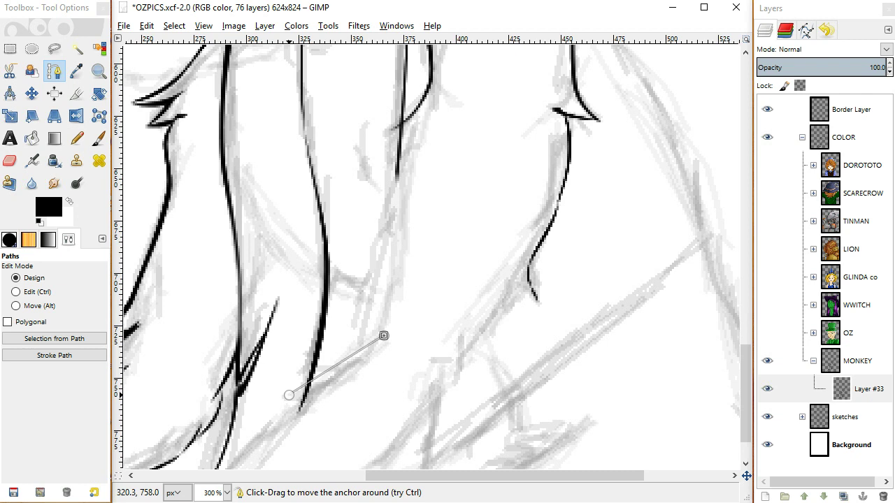
click(278, 396)
click(32, 292)
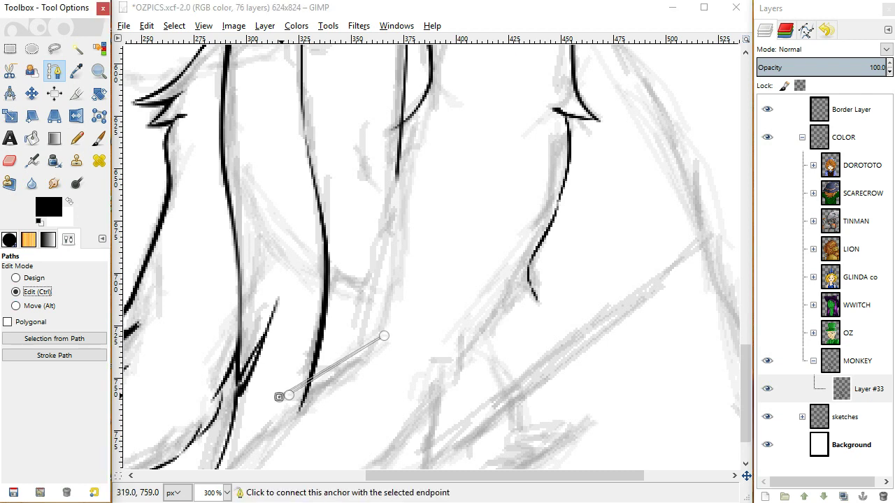
drag(309, 385, 312, 387)
click(357, 351)
drag(375, 340, 376, 343)
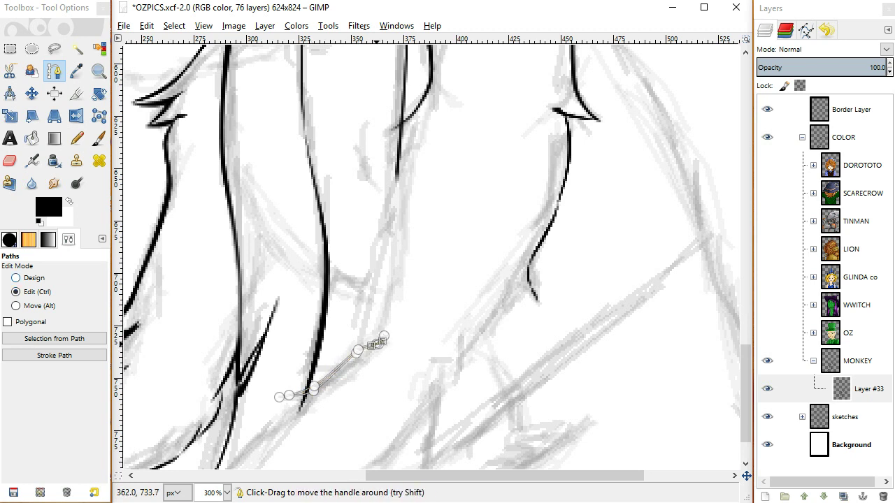
Add a short, thin closed path component from about (401, 743) down to (383, 761), bending its edges toward the sketched corner.
click(16, 278)
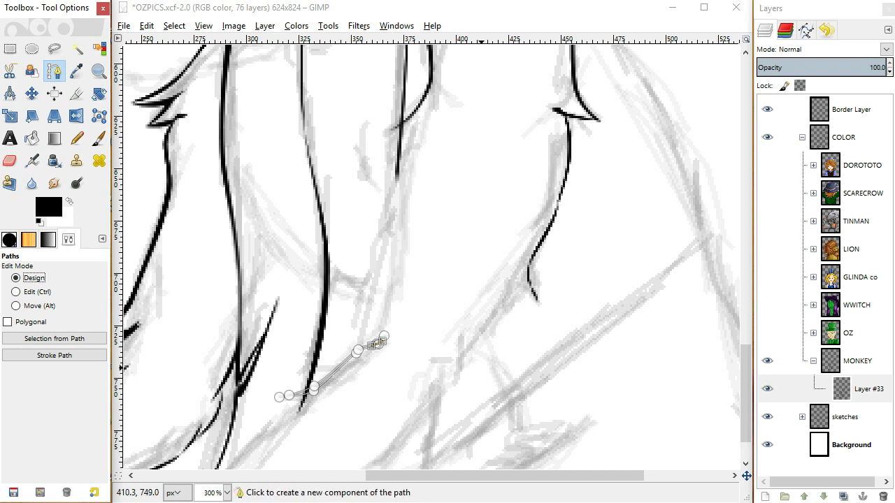
click(422, 402)
click(467, 337)
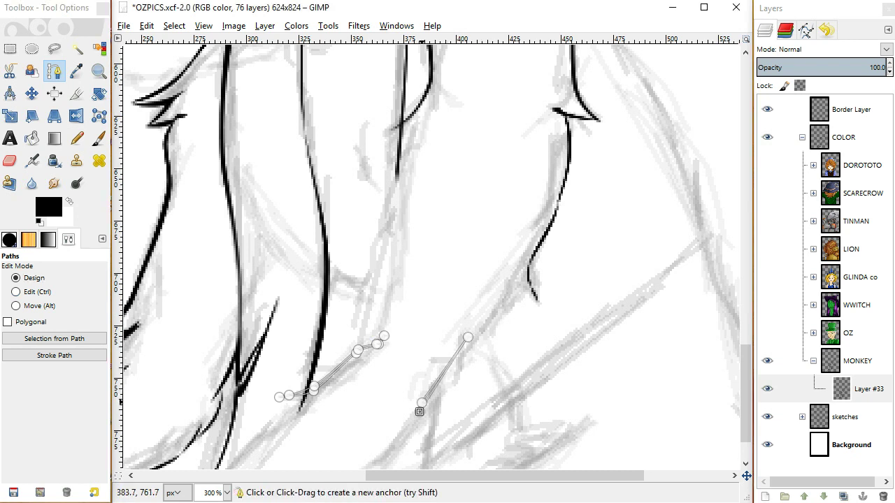
key(ctrl)
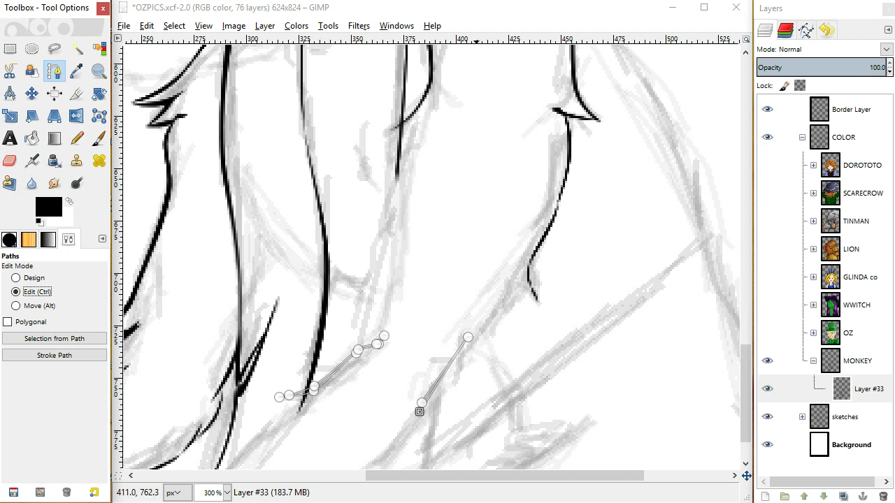
mouse_move(443, 379)
mouse_down()
mouse_move(450, 388)
mouse_move(456, 379)
mouse_move(448, 390)
mouse_up()
drag(467, 337, 459, 351)
mouse_move(421, 402)
mouse_down()
mouse_move(453, 392)
mouse_move(436, 406)
mouse_up()
Refine the short lower component into a narrow curved sliver by aligning the anchors and handles at its bend.
click(454, 396)
key(ctrl+z)
drag(441, 405, 435, 401)
drag(463, 373, 450, 389)
key(ctrl)
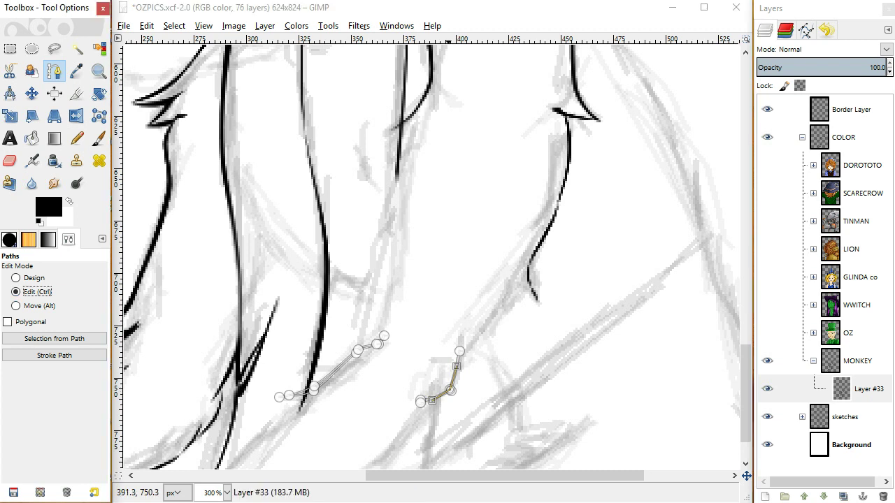
click(452, 393)
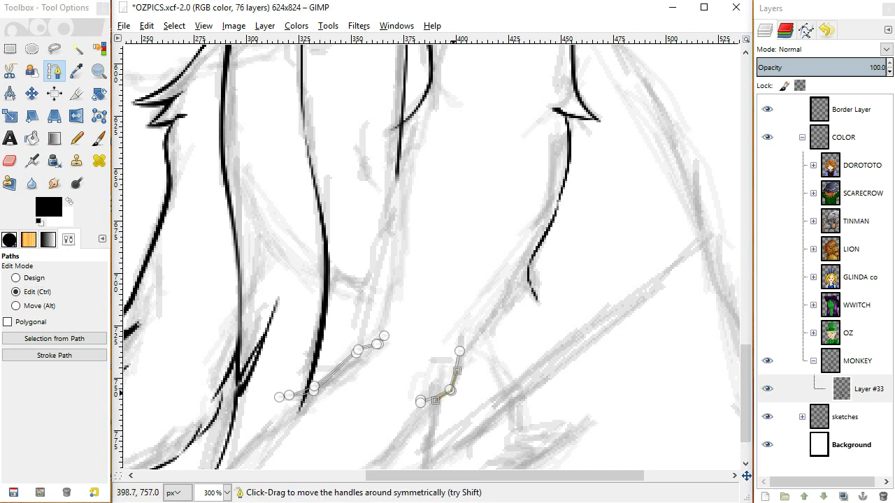
click(459, 350)
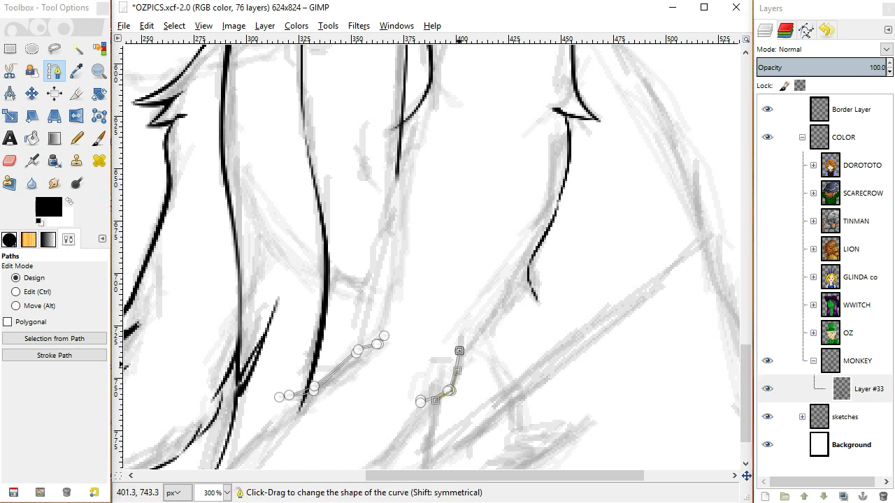
Draw a thin closed path from the inked forearm tip down to the short lower component, with a small hook at its upper end.
shift+click(535, 301)
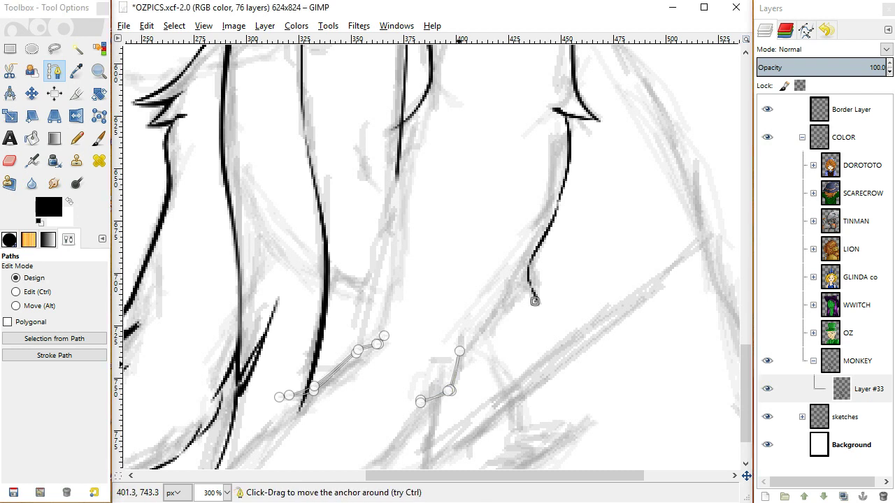
click(534, 301)
click(448, 372)
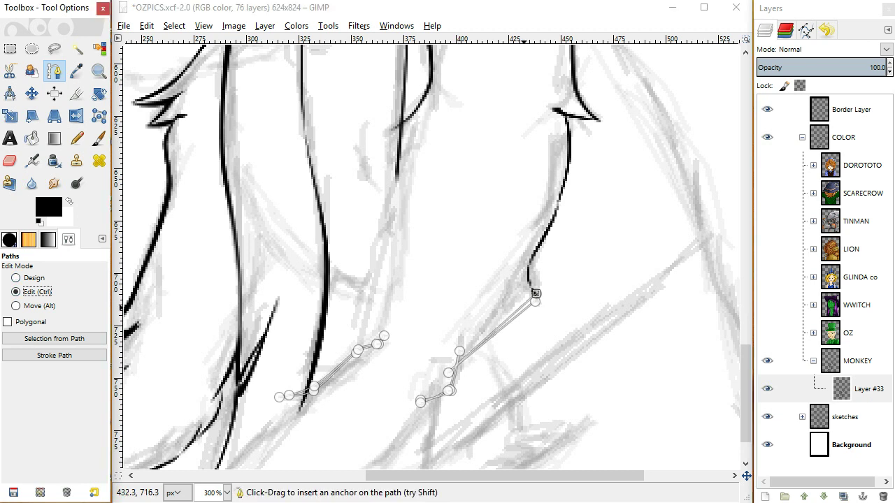
drag(522, 308, 502, 314)
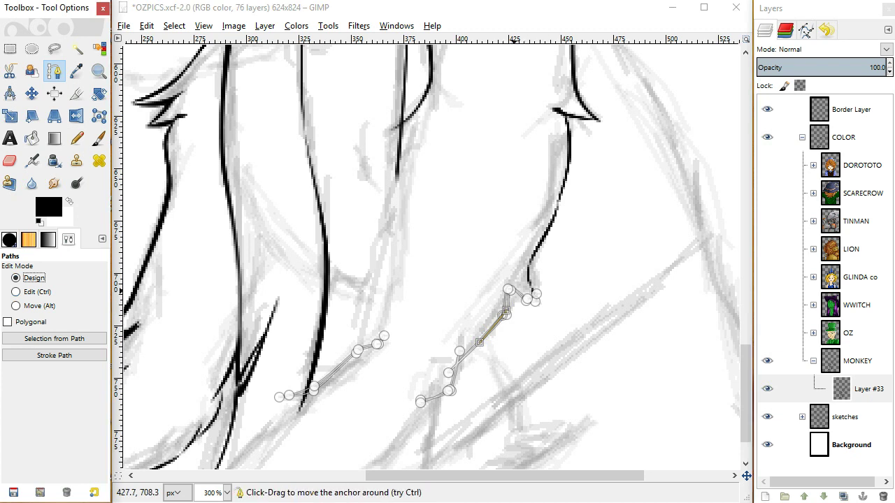
drag(513, 290, 536, 304)
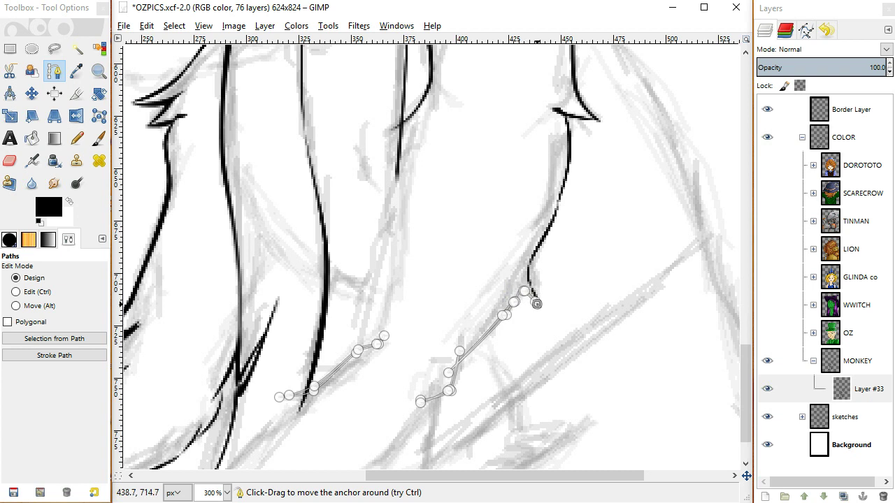
mouse_move(536, 303)
mouse_down()
mouse_move(520, 308)
mouse_move(515, 289)
mouse_move(522, 297)
mouse_move(533, 291)
mouse_move(524, 294)
mouse_up()
ctrl+click(458, 363)
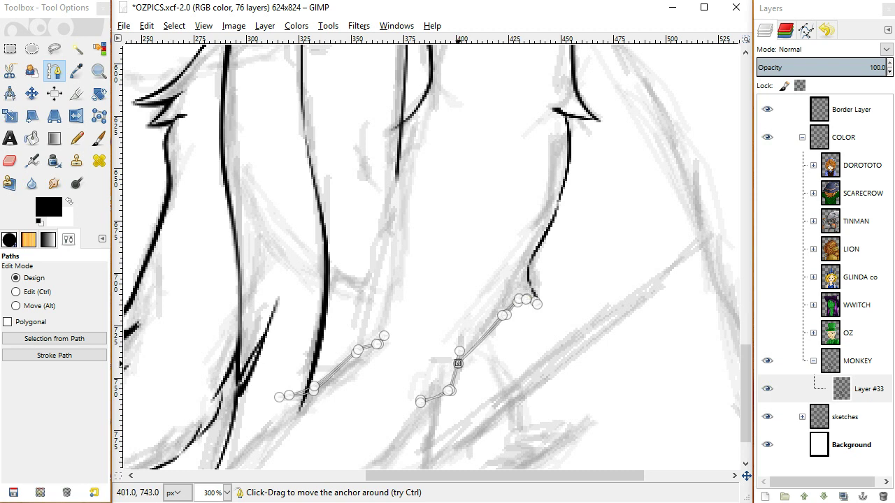
Select the area of the three lower paths, paint it black on Layer #33 with the Paintbrush, and clear the selection.
click(54, 339)
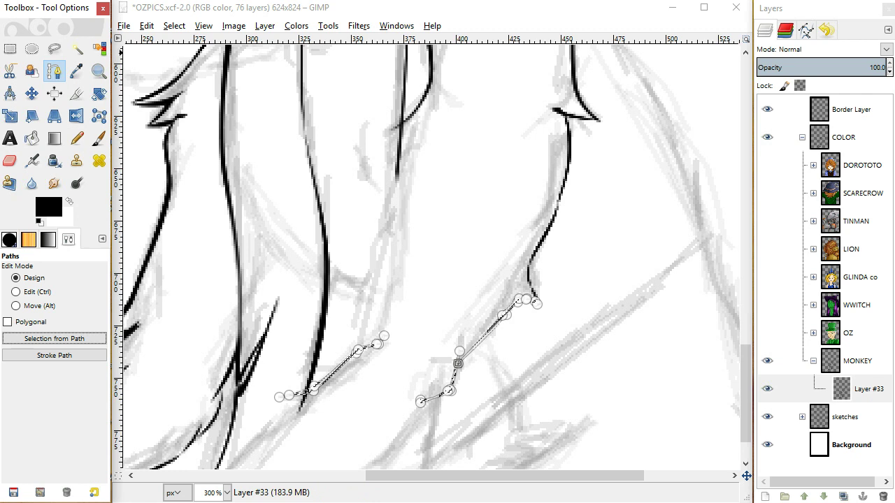
key(p)
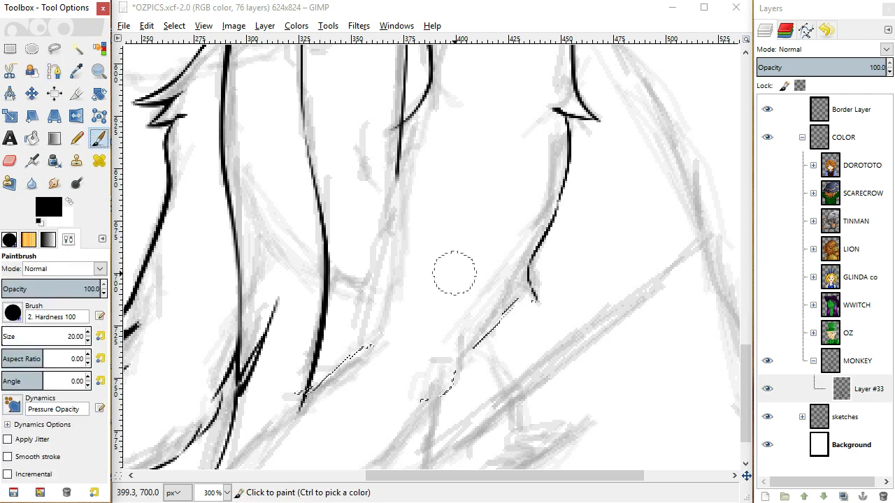
click(538, 299)
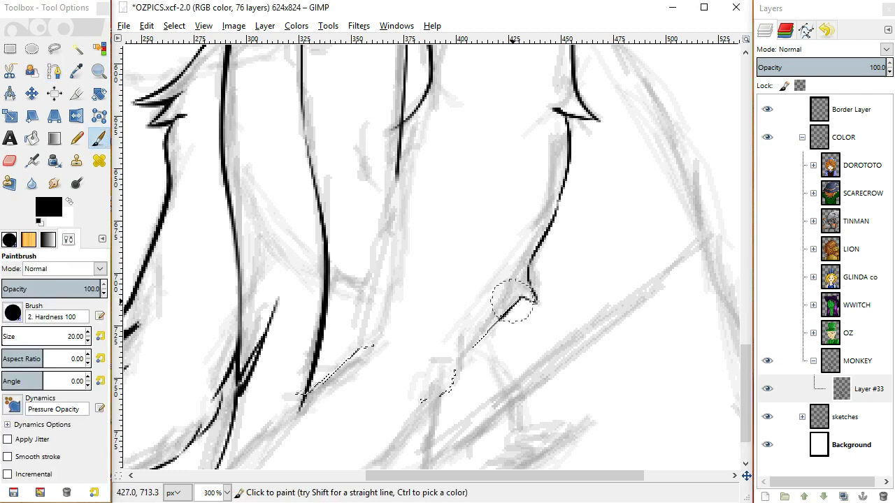
mouse_move(383, 339)
mouse_down()
mouse_move(268, 401)
mouse_move(404, 318)
mouse_up()
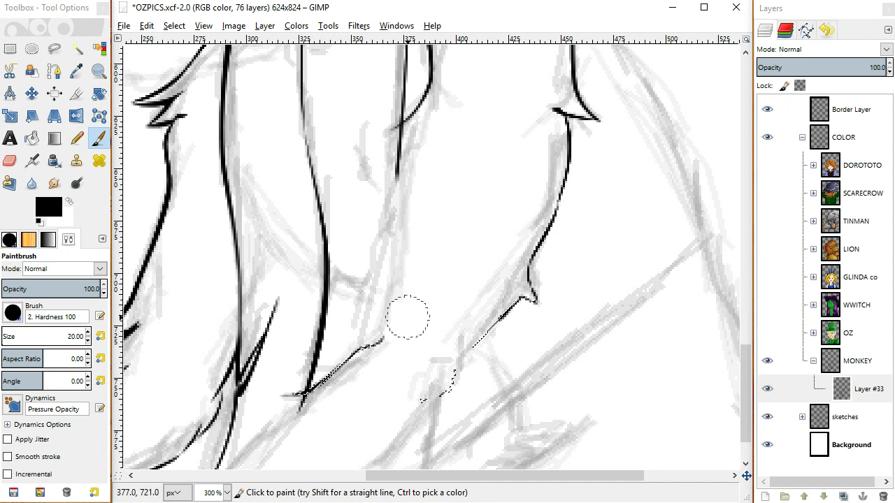
mouse_move(421, 400)
mouse_down()
mouse_move(536, 303)
mouse_move(442, 400)
mouse_move(538, 298)
mouse_up()
mouse_move(388, 337)
mouse_down()
mouse_move(289, 394)
mouse_move(391, 333)
mouse_up()
key(ctrl+shift+a)
Start a new path with a thin, curved fur tuft from about (389, 620) to (368, 630), across the end of the central curved line.
click(54, 71)
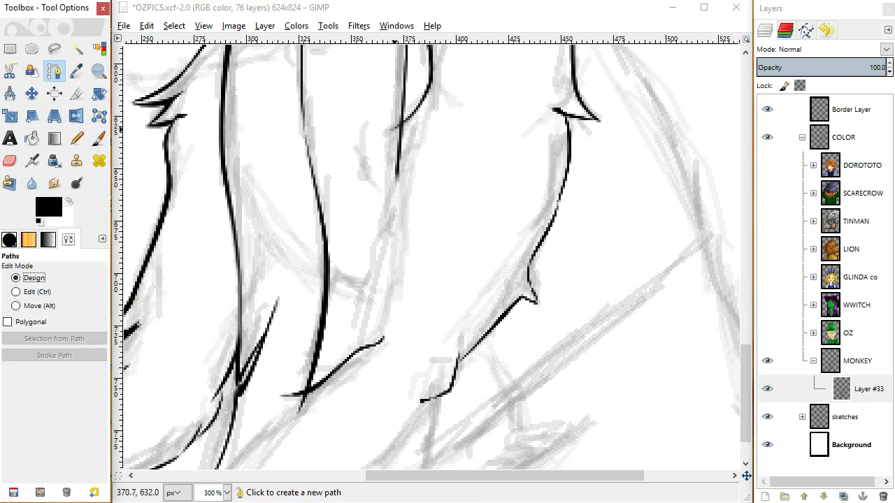
click(394, 129)
click(434, 107)
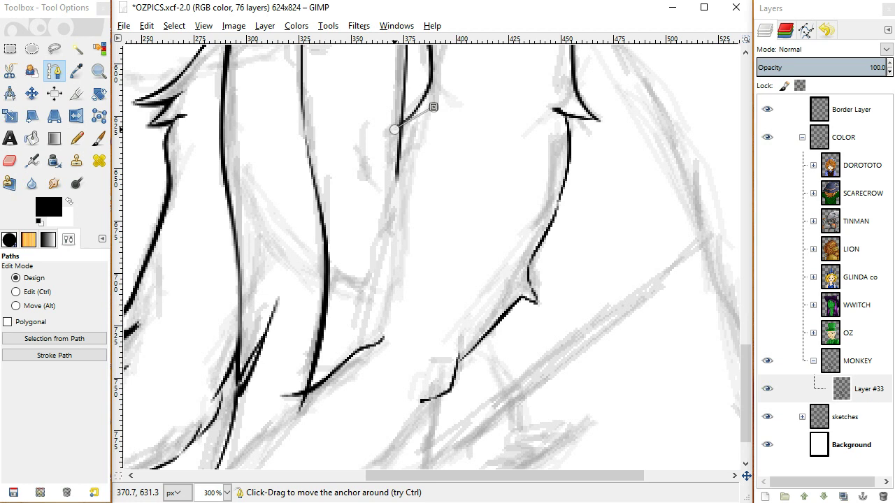
drag(394, 129, 389, 131)
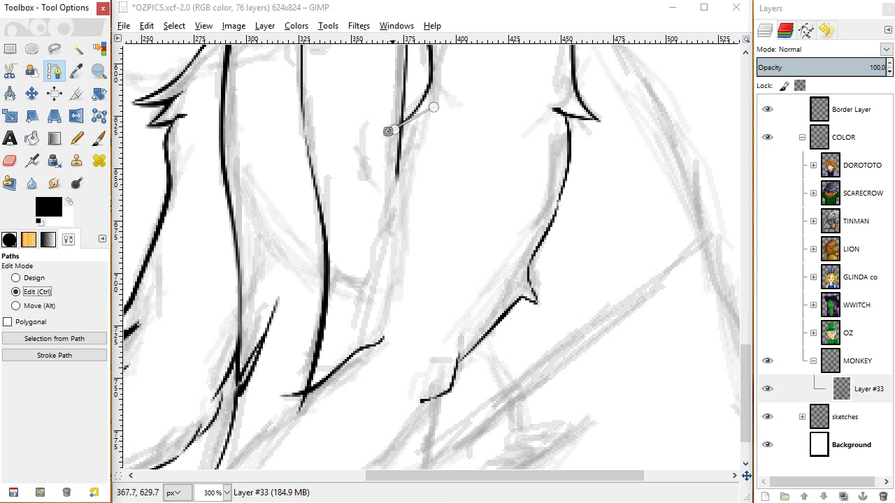
ctrl+click(416, 122)
key(ctrl+z)
ctrl+click(415, 123)
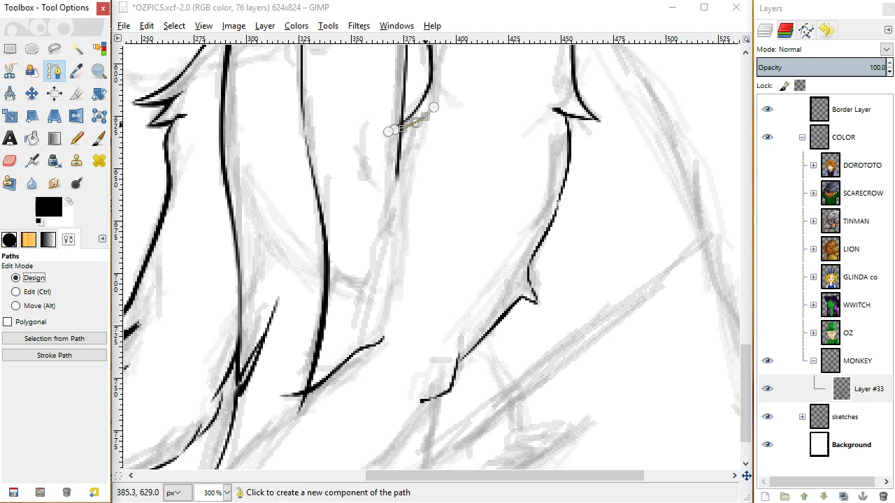
Add two small, curved fur tuft components to the path just below the first tuft, bending their edges inward.
click(423, 135)
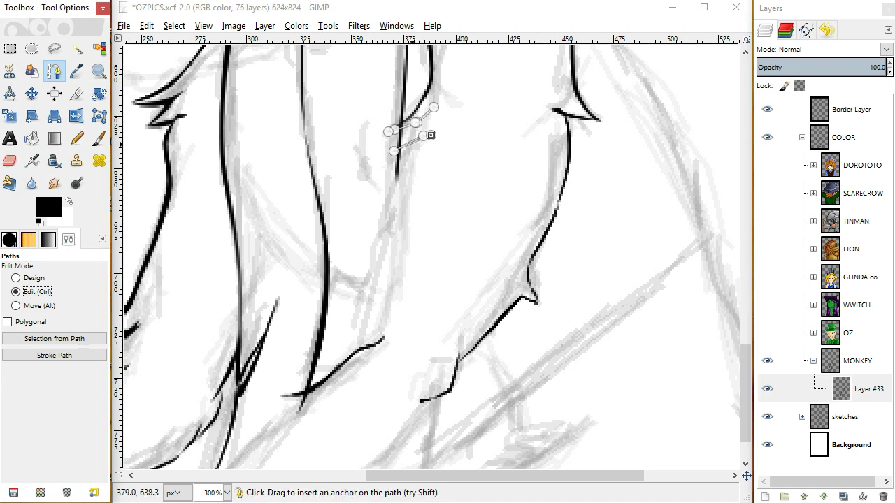
click(413, 145)
drag(412, 145, 416, 144)
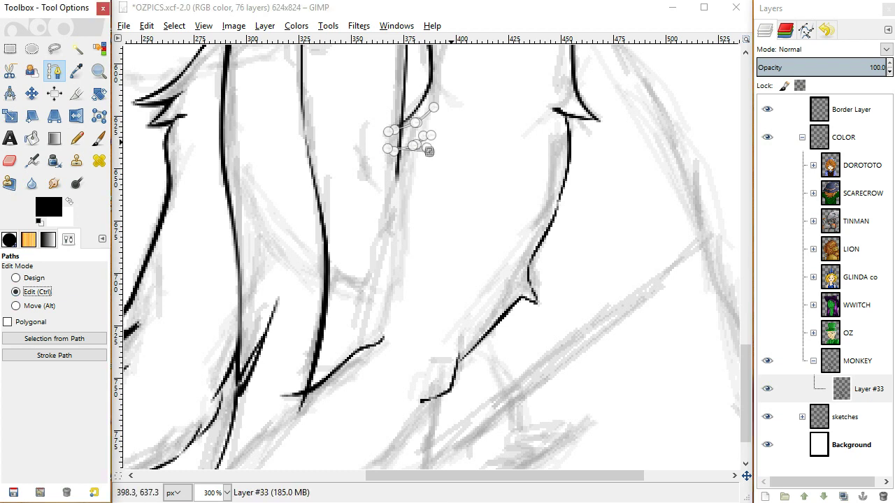
drag(413, 151, 412, 156)
click(414, 151)
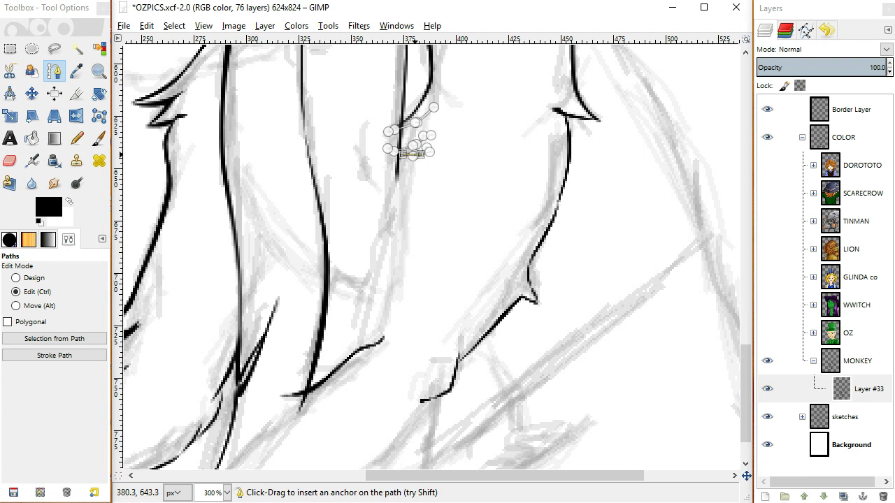
click(397, 153)
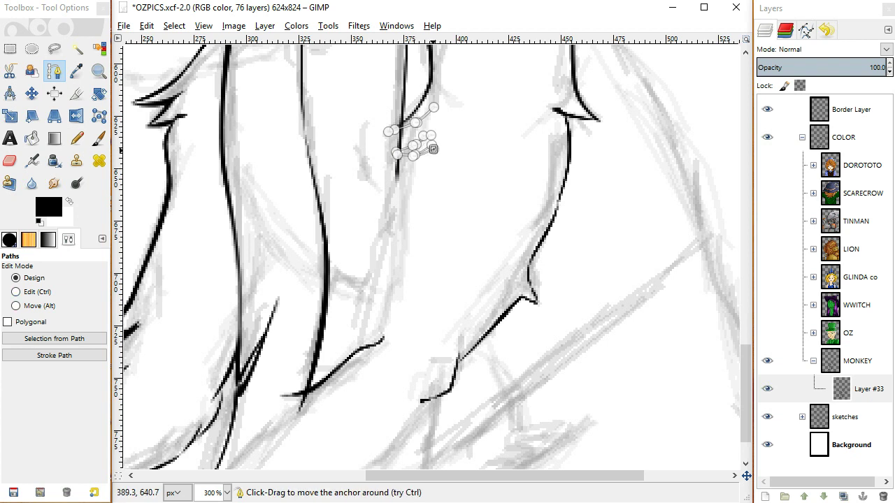
Move the two lower tufts up against the first one and adjust their anchors so the tufts sit close together.
mouse_move(432, 151)
mouse_down()
mouse_move(415, 154)
mouse_move(427, 136)
mouse_move(410, 121)
mouse_move(428, 119)
mouse_move(427, 126)
mouse_up()
key(alt)
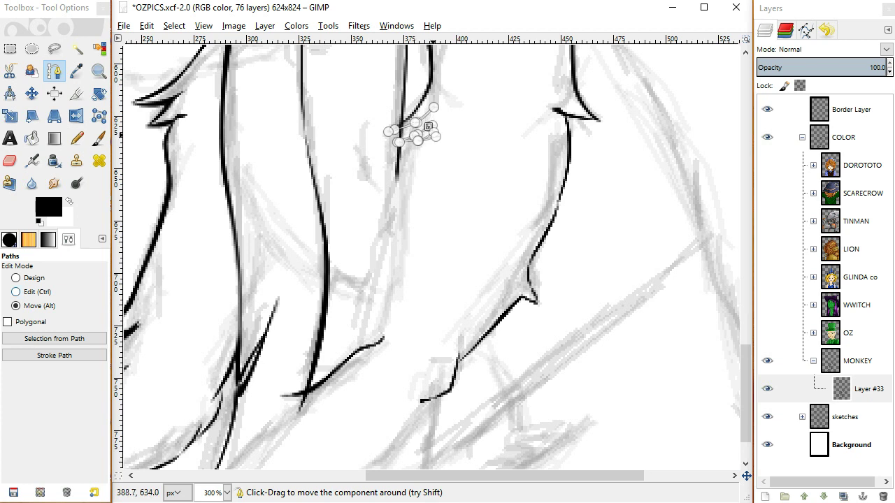
click(33, 277)
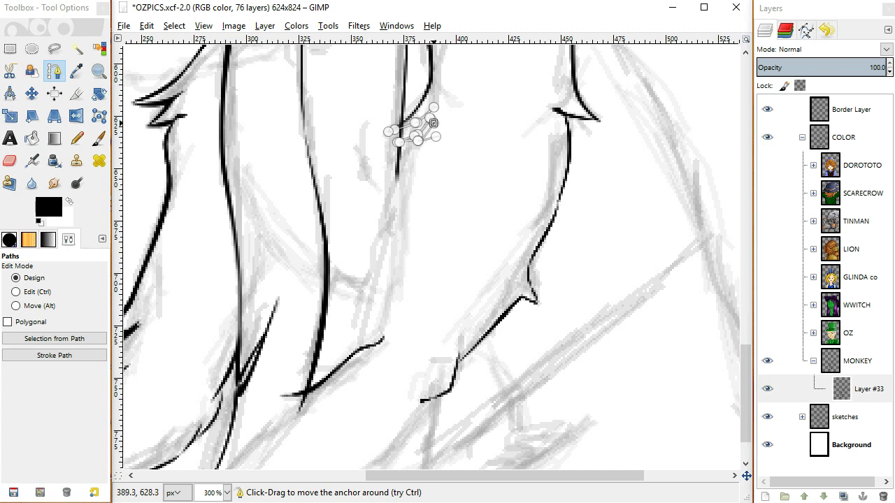
click(415, 133)
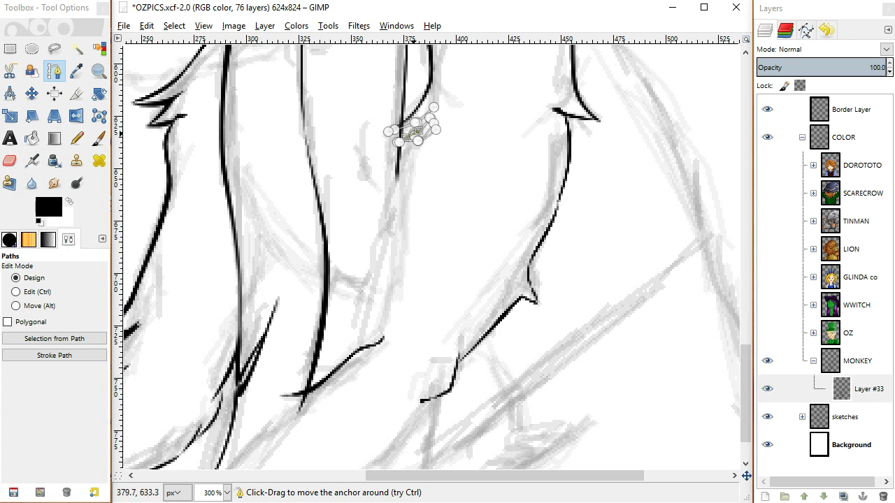
Reposition the anchors of the lowest fur tuft so its tip reaches about (386, 635), and bend its edges.
mouse_move(418, 133)
mouse_down()
mouse_move(361, 151)
mouse_move(434, 130)
mouse_up()
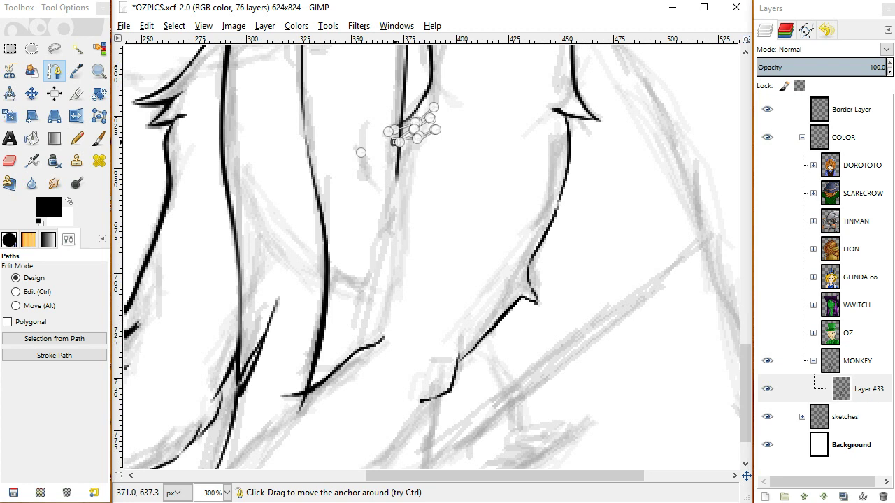
mouse_move(395, 142)
mouse_down()
mouse_move(401, 149)
mouse_move(408, 134)
mouse_move(395, 137)
mouse_up()
click(415, 141)
drag(416, 141, 427, 136)
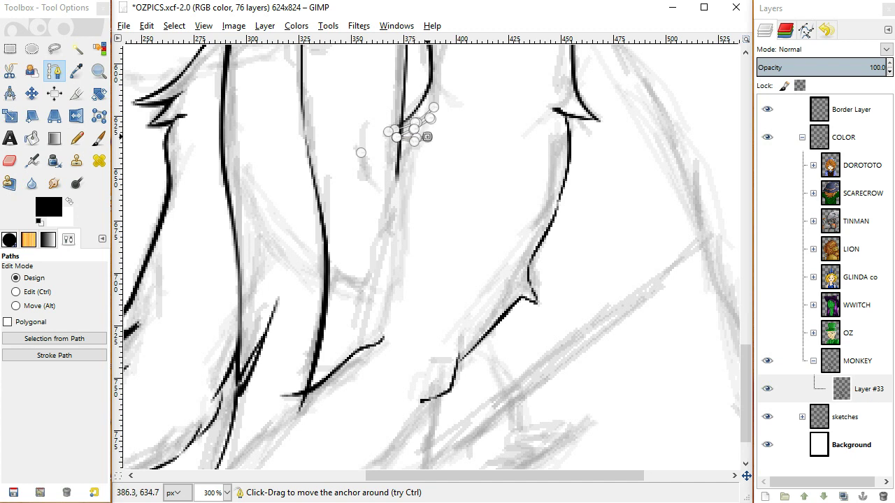
ctrl+click(412, 140)
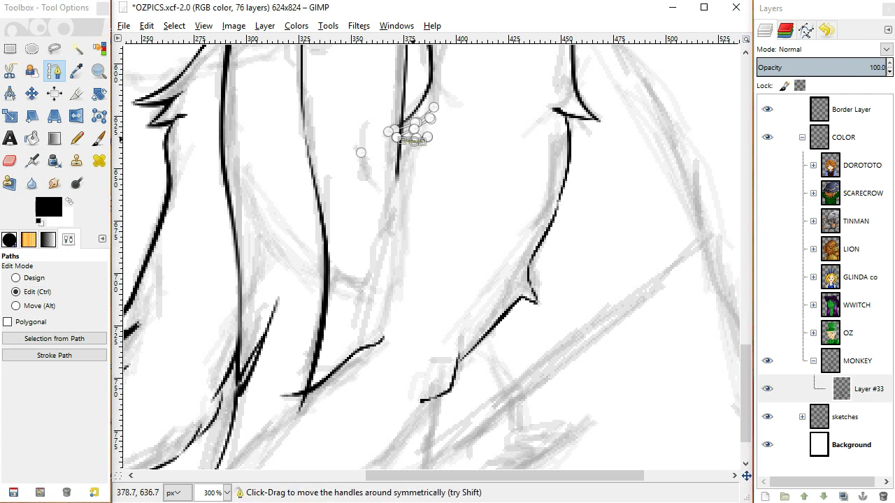
ctrl+click(412, 140)
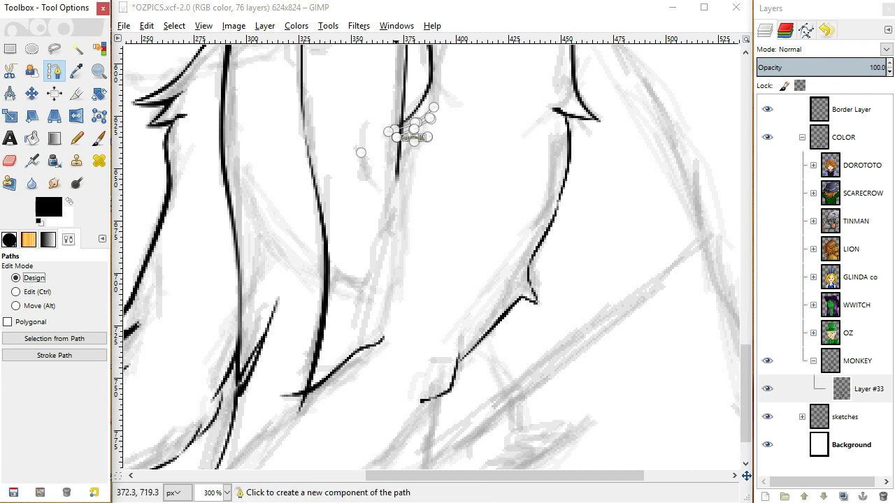
Add a thin, curved path component from the lowest tuft's tip down to the end of the lower curved line near (363, 733).
click(377, 343)
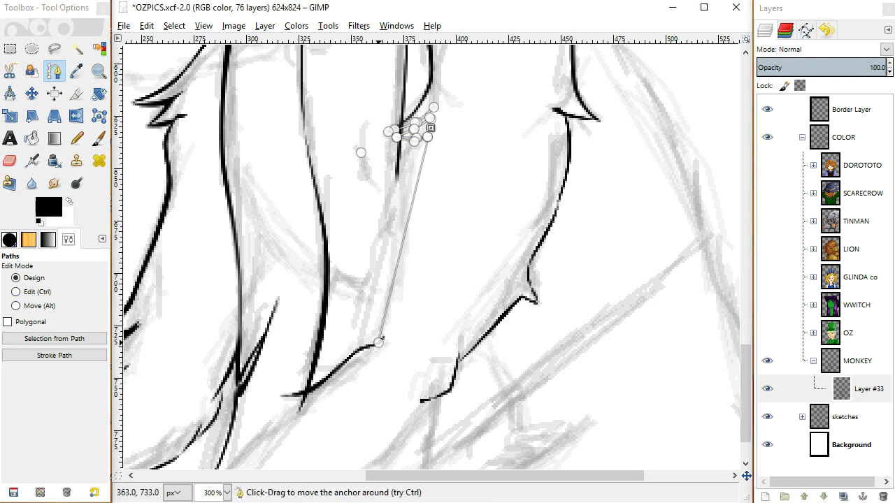
click(370, 346)
click(15, 291)
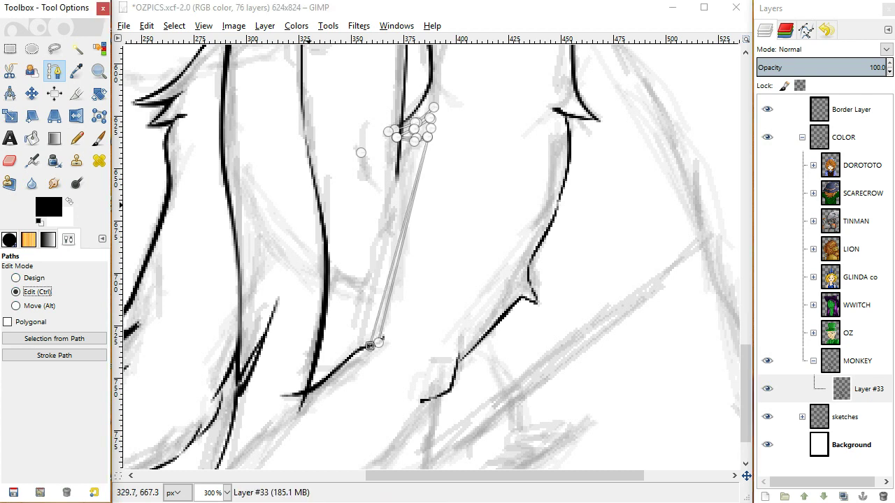
drag(413, 185, 416, 153)
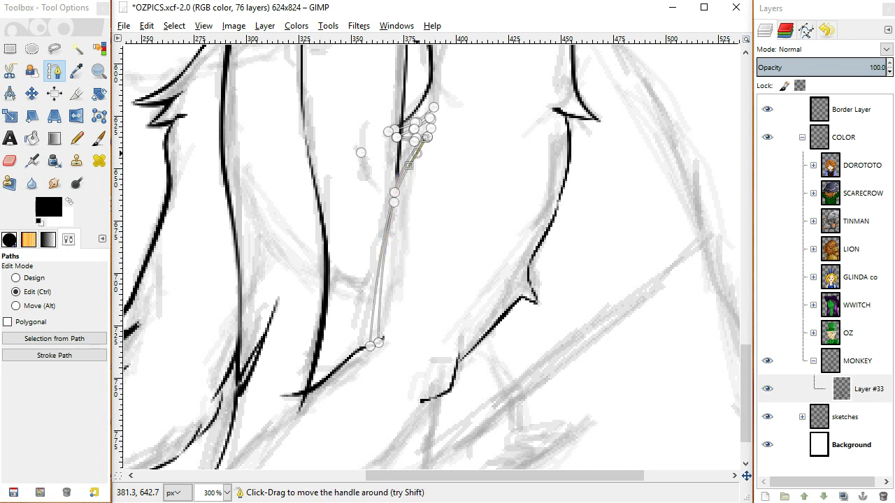
mouse_move(379, 329)
mouse_down()
mouse_move(373, 335)
mouse_move(380, 333)
mouse_up()
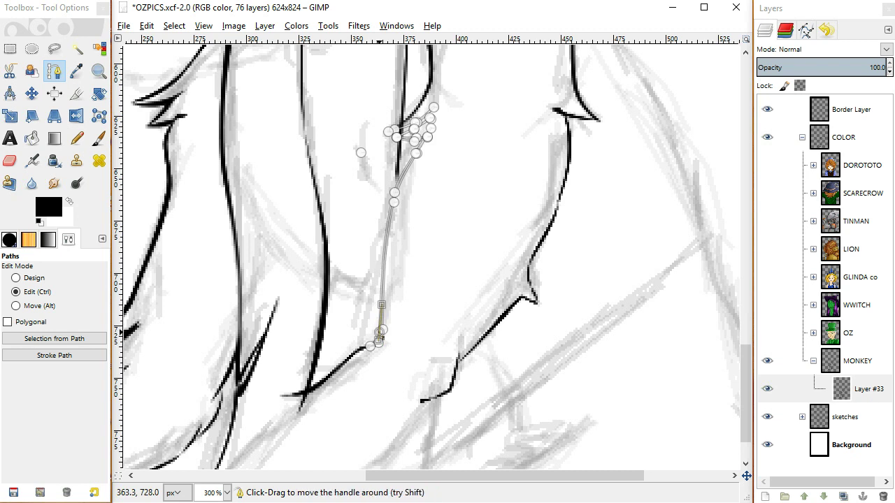
Select the area of the tufts and long arm path, paint it black on Layer #33 with the Paintbrush, and clear the selection.
click(55, 338)
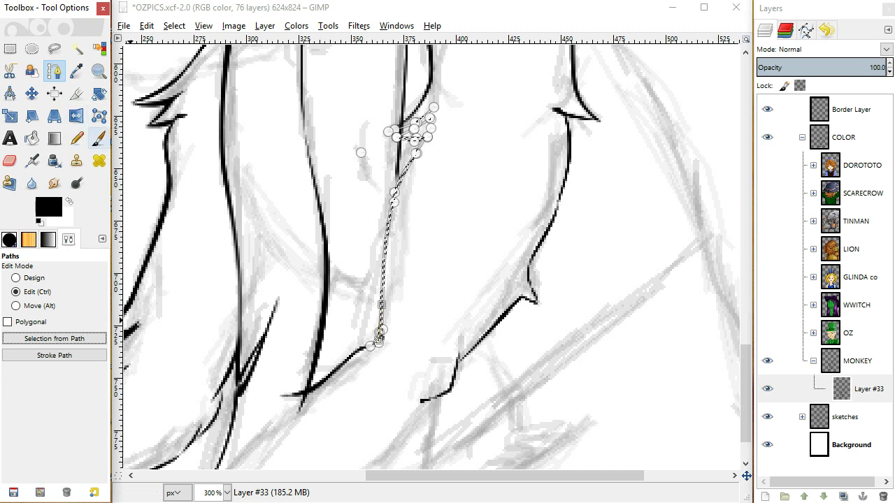
click(98, 138)
mouse_move(408, 141)
mouse_down()
mouse_move(398, 144)
mouse_move(419, 133)
mouse_move(394, 142)
mouse_move(404, 136)
mouse_move(374, 238)
mouse_move(378, 357)
mouse_move(377, 317)
mouse_move(396, 340)
mouse_move(387, 239)
mouse_move(376, 341)
mouse_move(411, 149)
mouse_move(378, 329)
mouse_up()
key(ctrl+shift+a)
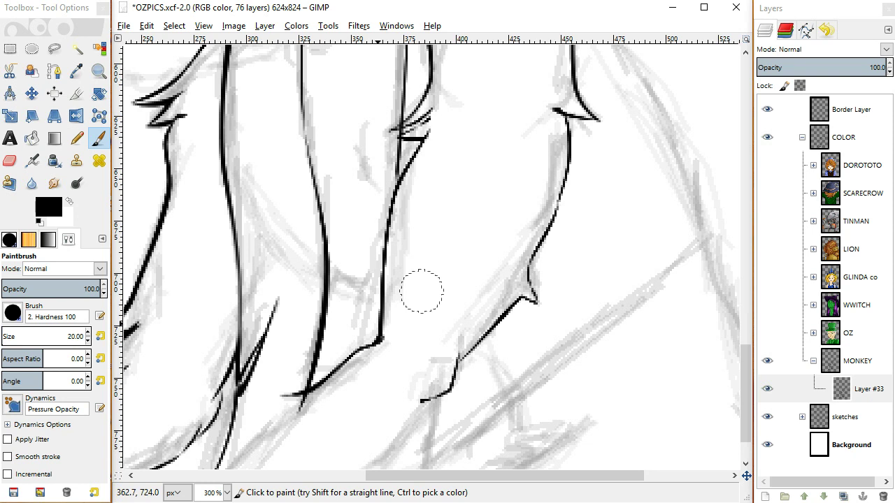
Start a new path with a small, curved fur tuft from about (319, 759) to (338, 757), across the foot of the thick arm line.
drag(745, 393, 745, 409)
drag(504, 475, 446, 476)
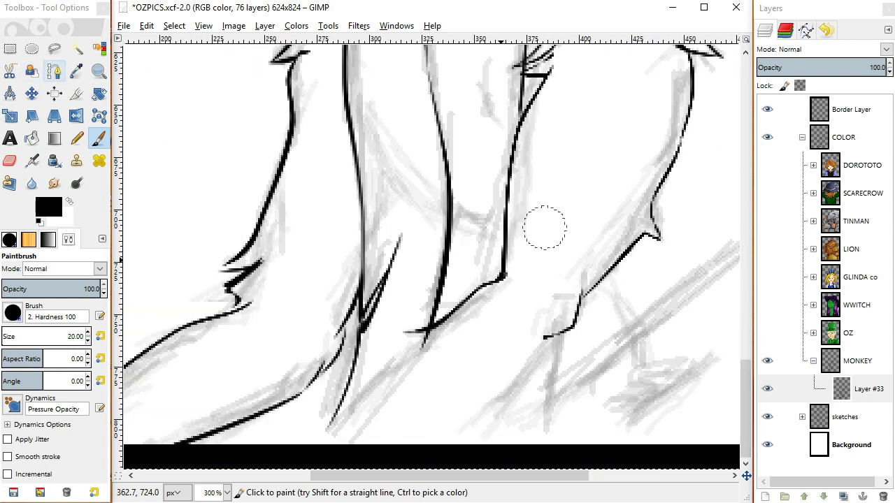
click(55, 71)
click(33, 277)
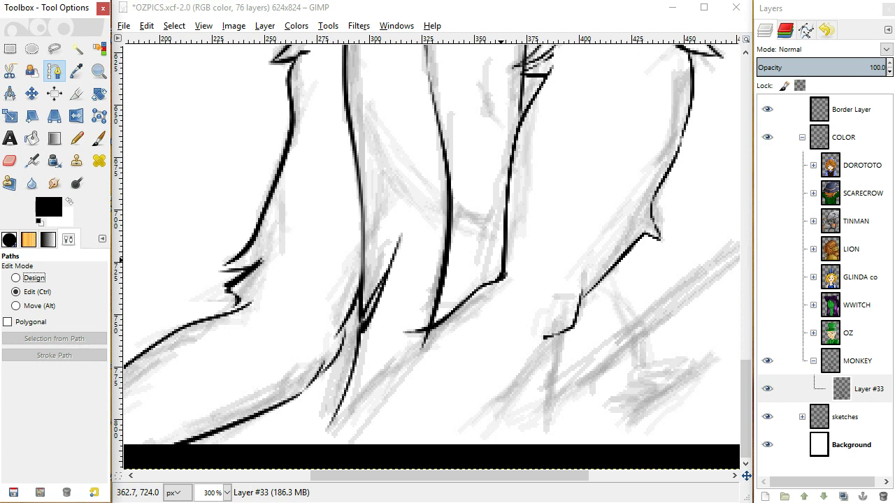
double_click(55, 71)
click(53, 70)
click(16, 277)
click(410, 333)
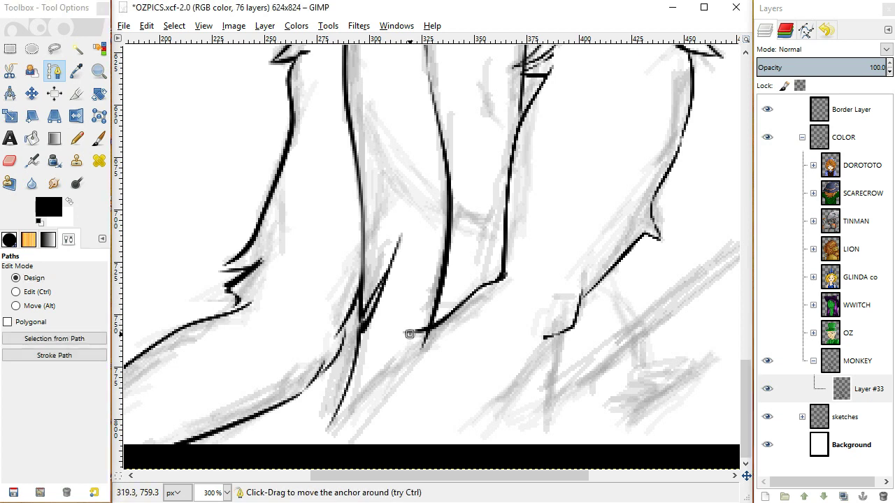
click(449, 329)
key(ctrl)
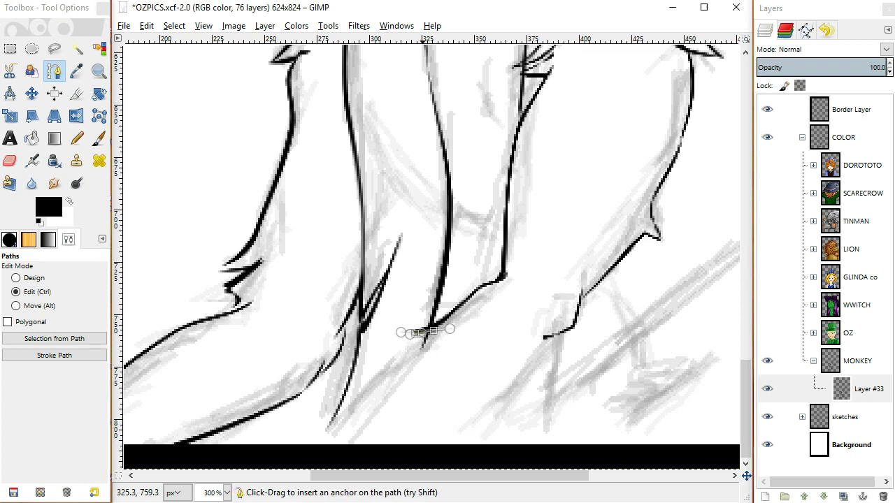
click(423, 337)
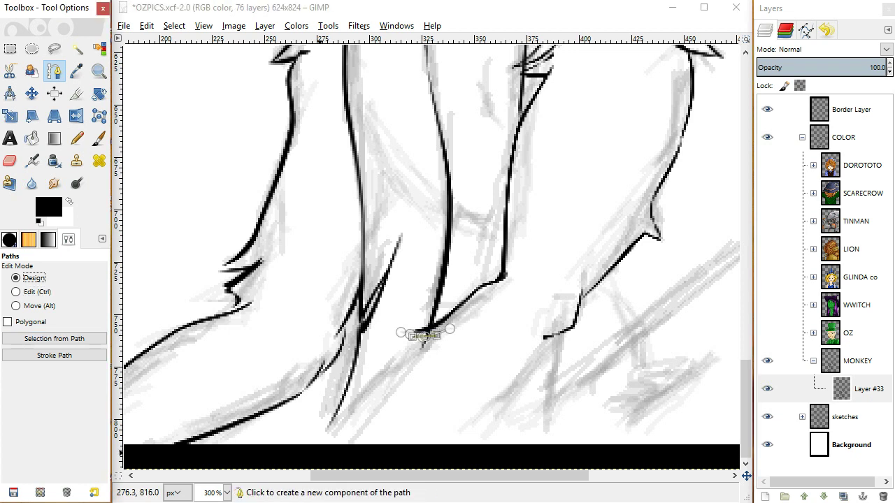
Add a thin diagonal component from just beyond the tuft's end to about (276, 816) below the canvas edge, bending it along the sketch.
click(321, 453)
click(321, 453)
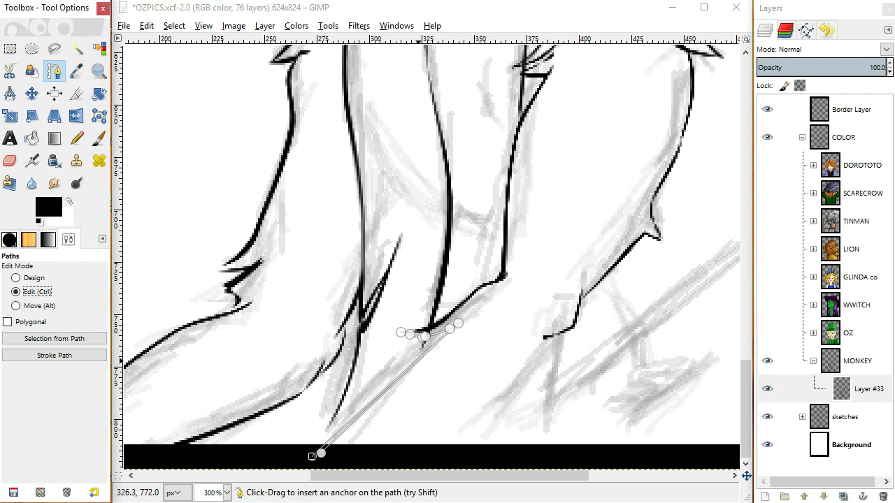
click(418, 350)
drag(423, 356, 416, 353)
drag(337, 435, 335, 438)
click(28, 277)
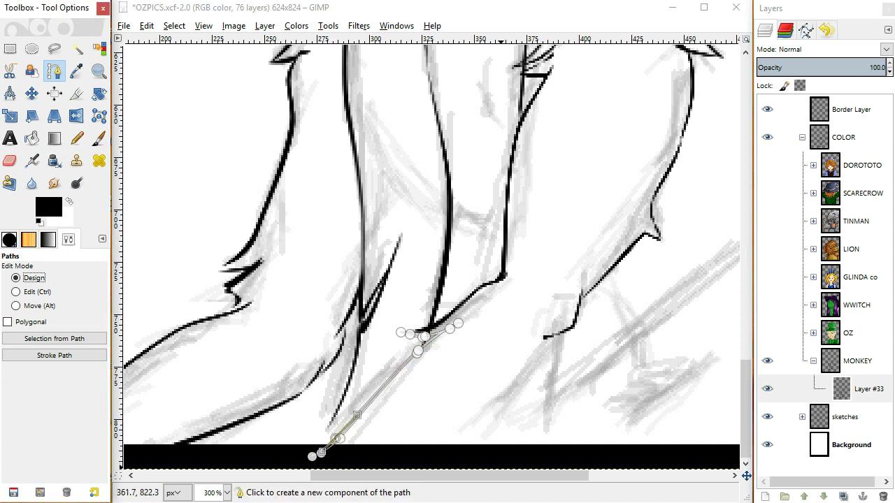
Add a second thin diagonal component from about (389, 760) to (340, 814) below the canvas edge, bending it along the sketch.
click(556, 336)
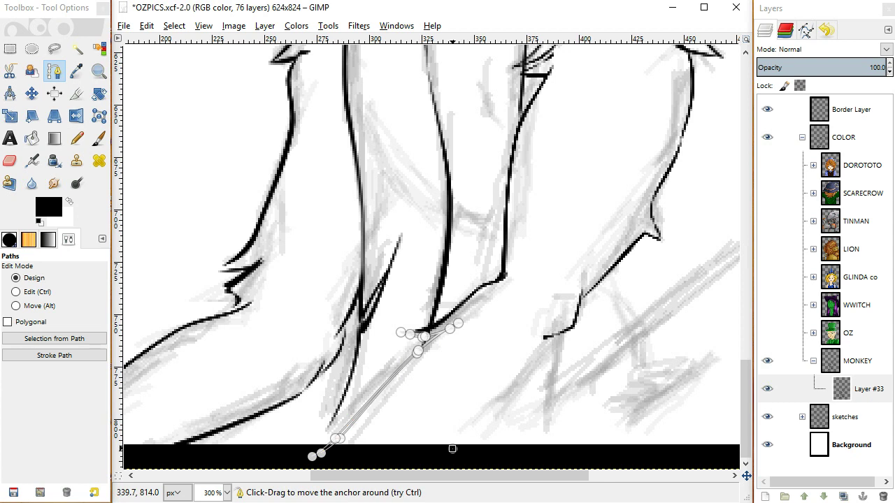
click(453, 449)
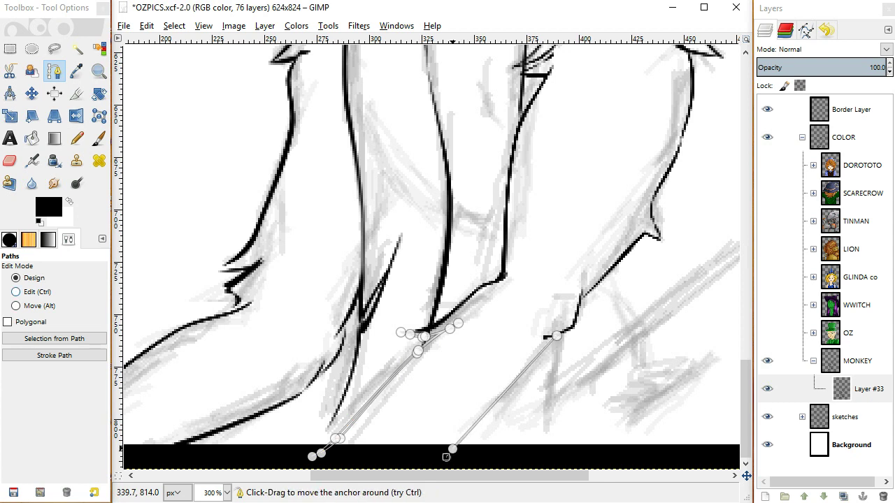
key(ctrl)
click(539, 362)
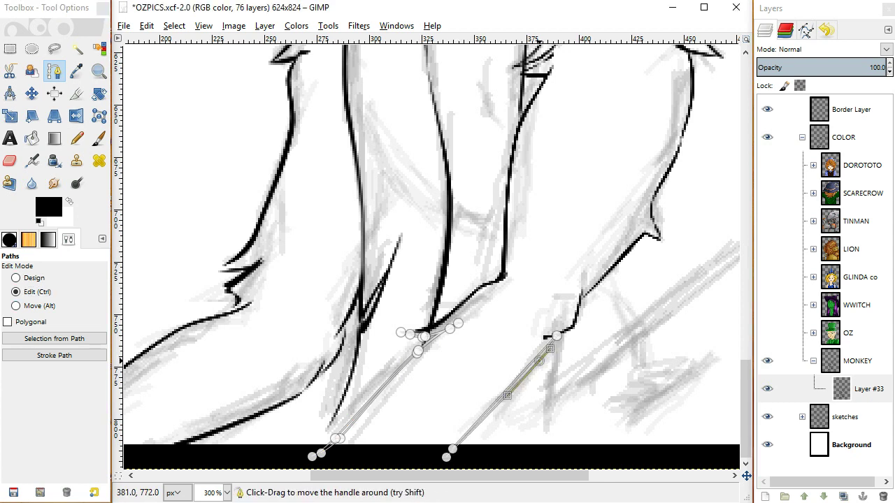
click(537, 364)
click(457, 440)
click(458, 438)
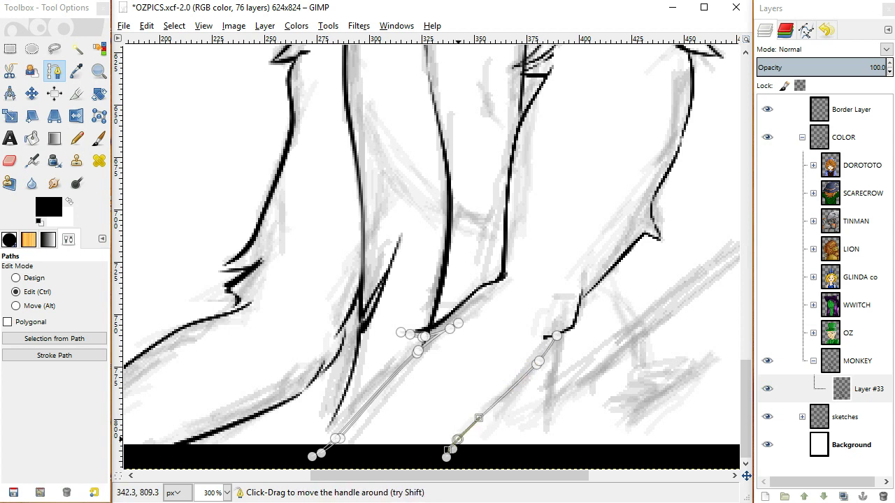
Select the area of the tuft and two diagonal paths, paint it black on Layer #33 with the Paintbrush, and clear the selection.
click(54, 339)
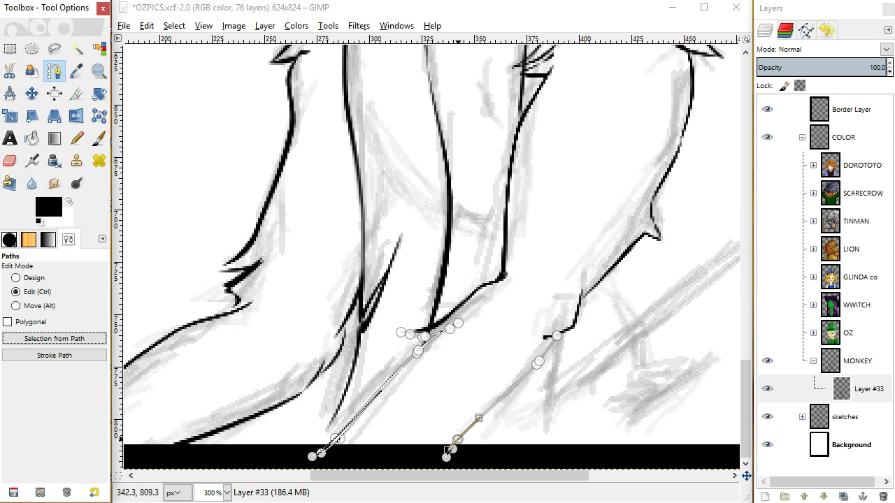
key(p)
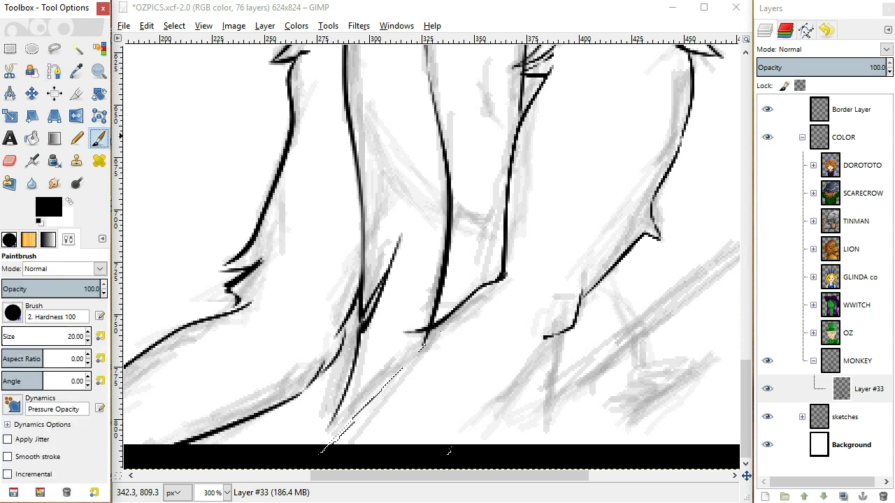
drag(445, 328, 331, 442)
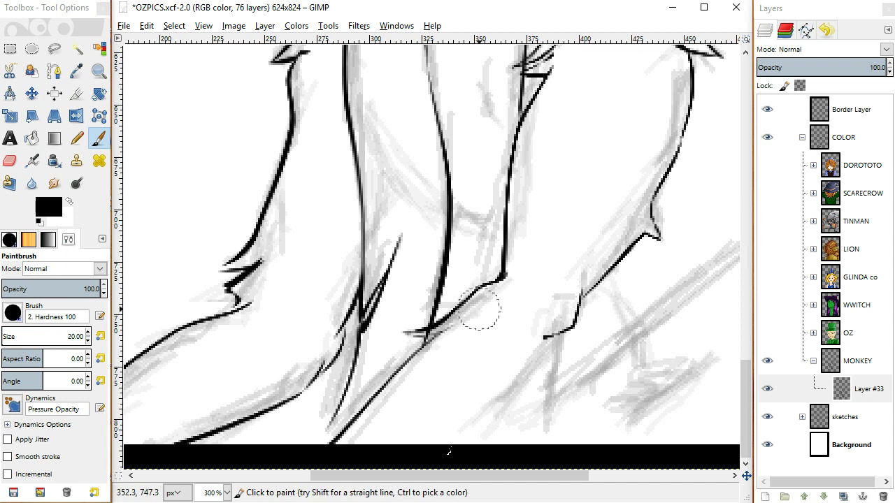
drag(542, 355, 464, 432)
drag(528, 371, 469, 423)
mouse_move(551, 340)
mouse_down()
mouse_move(442, 454)
mouse_move(569, 353)
mouse_move(486, 418)
mouse_up()
mouse_move(542, 360)
mouse_down()
mouse_move(450, 455)
mouse_move(527, 376)
mouse_move(475, 428)
mouse_up()
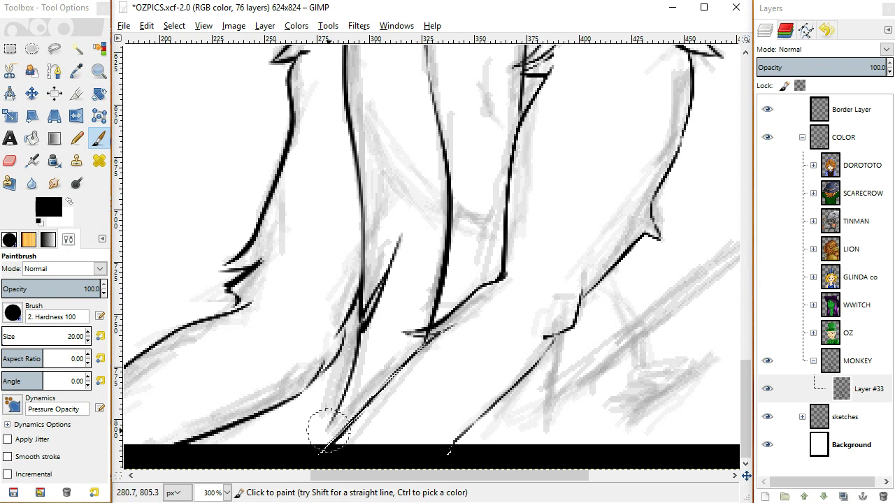
key(ctrl+shift+a)
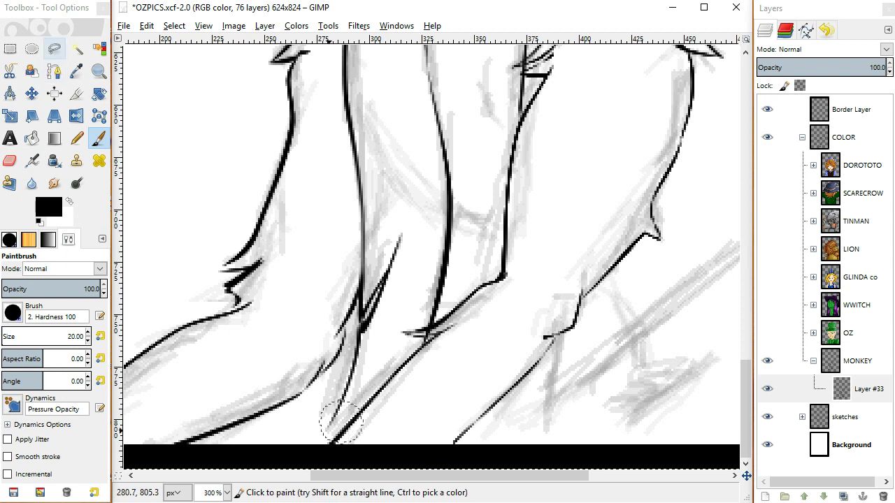
Outline the sliver between the thick arm line's foot and the small tuft with Free Select to clean it up, and drop the selection.
key(f)
click(444, 320)
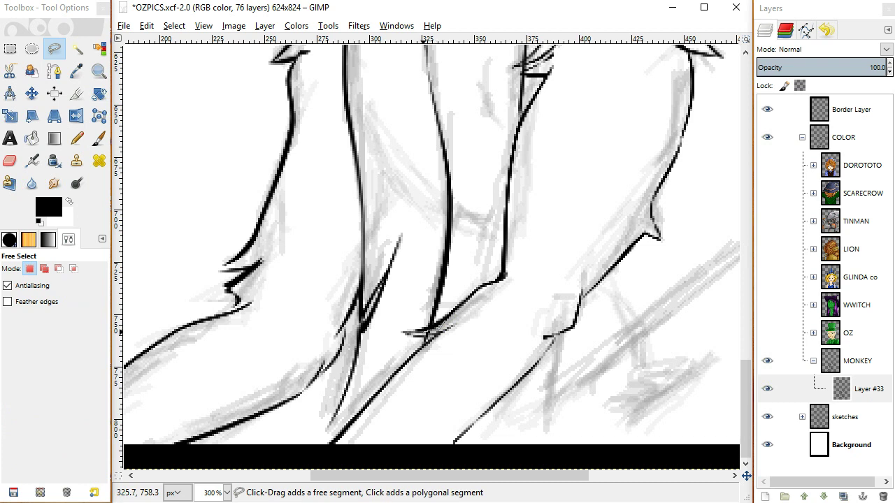
click(445, 321)
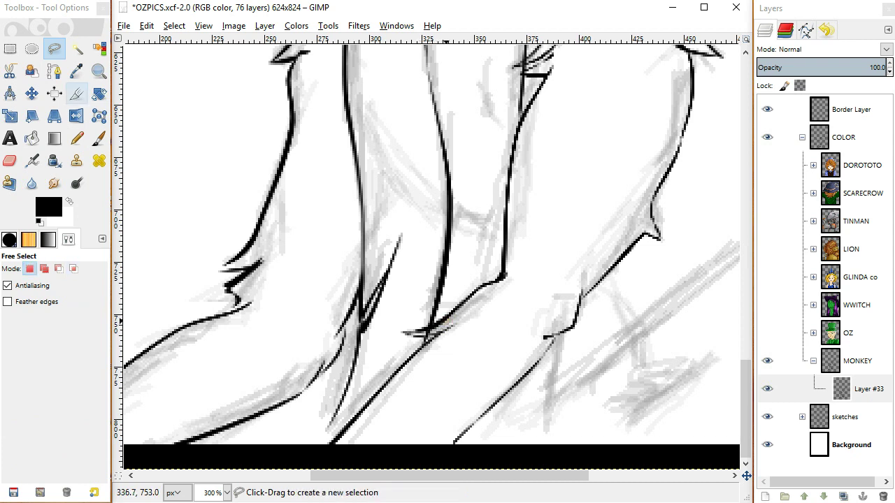
click(98, 71)
click(423, 340)
click(423, 340)
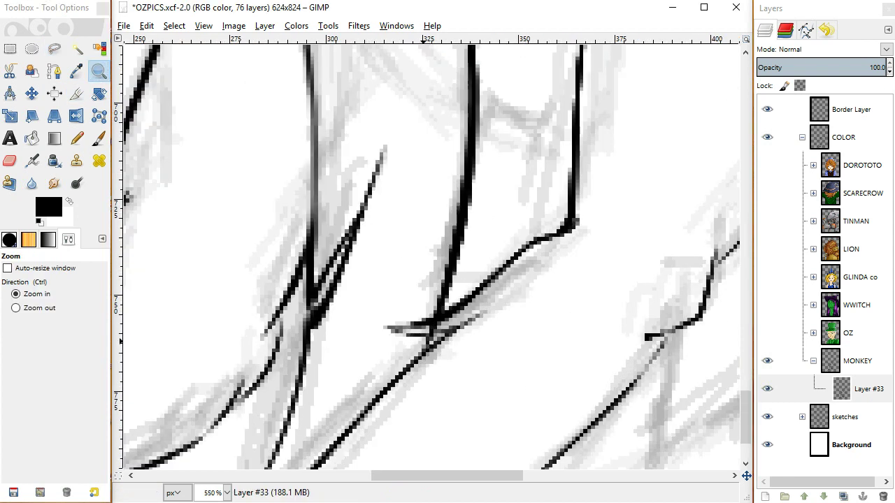
click(53, 49)
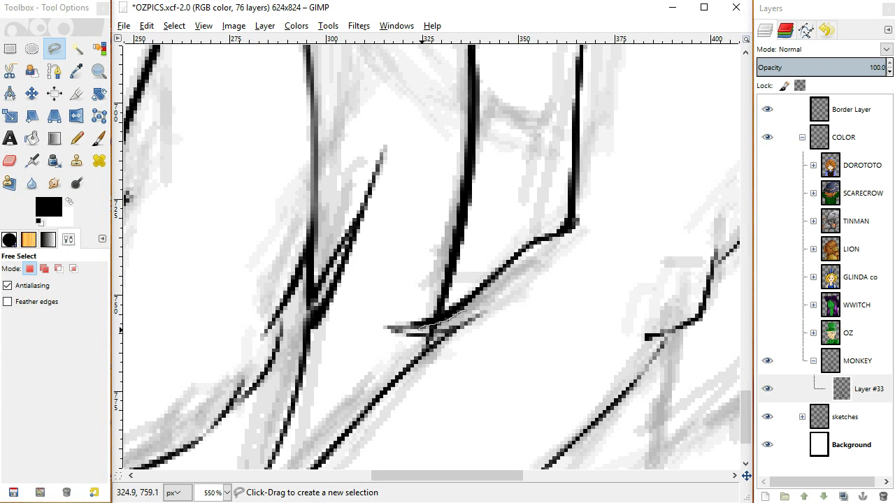
drag(444, 327, 465, 311)
key(ctrl+shift+a)
Outline the small overlap where the upper fur tufts cross the arm line near (375, 628) with Free Select, and drop the selection.
scroll(432, 257, up, 10)
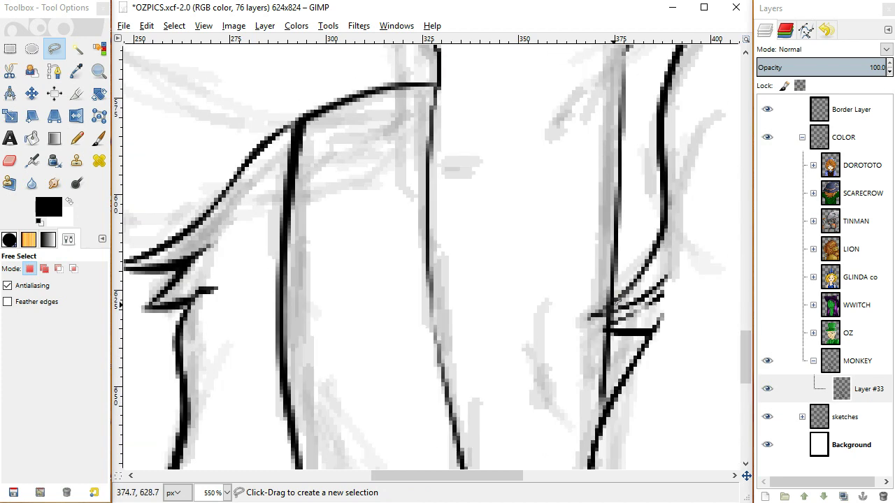
drag(620, 304, 620, 301)
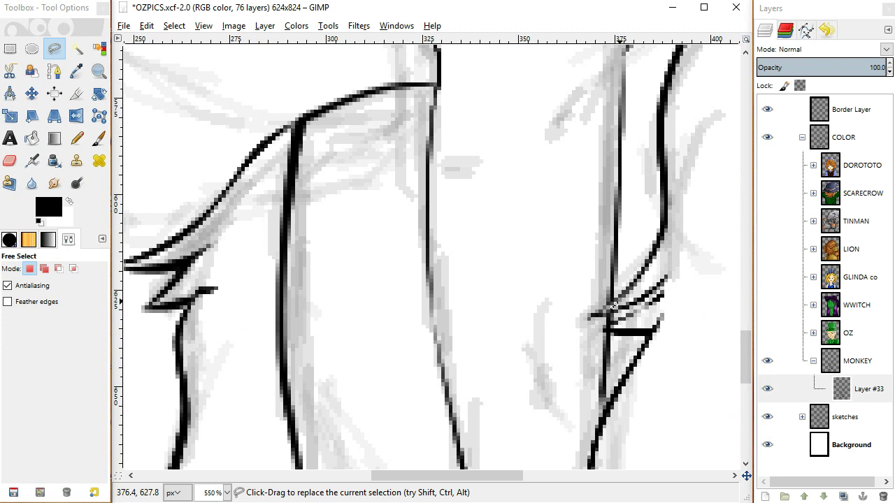
key(ctrl+shift+a)
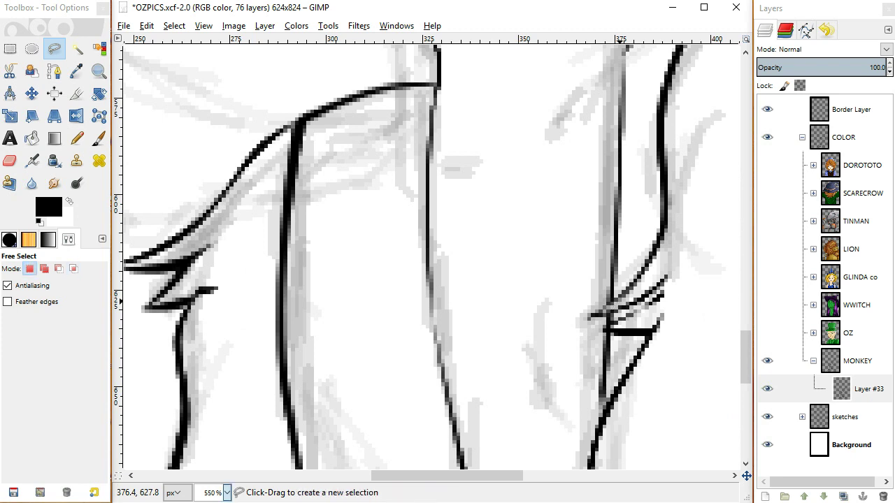
click(226, 493)
click(226, 493)
click(227, 493)
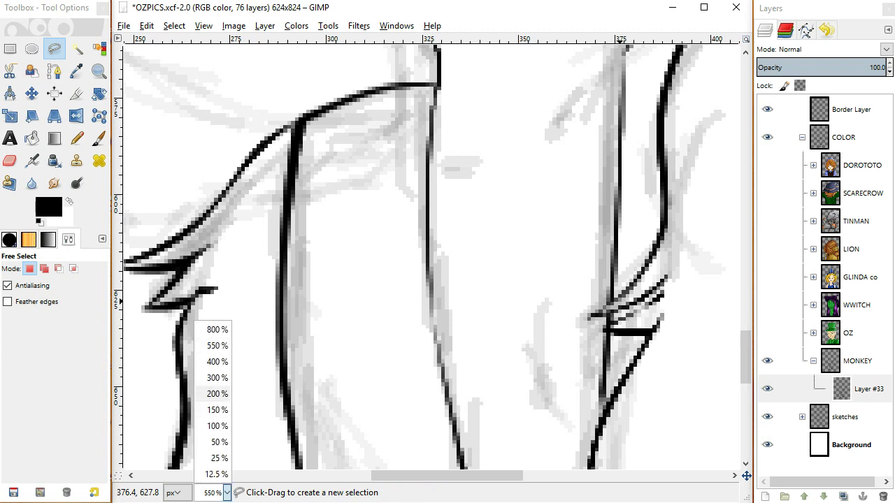
click(213, 440)
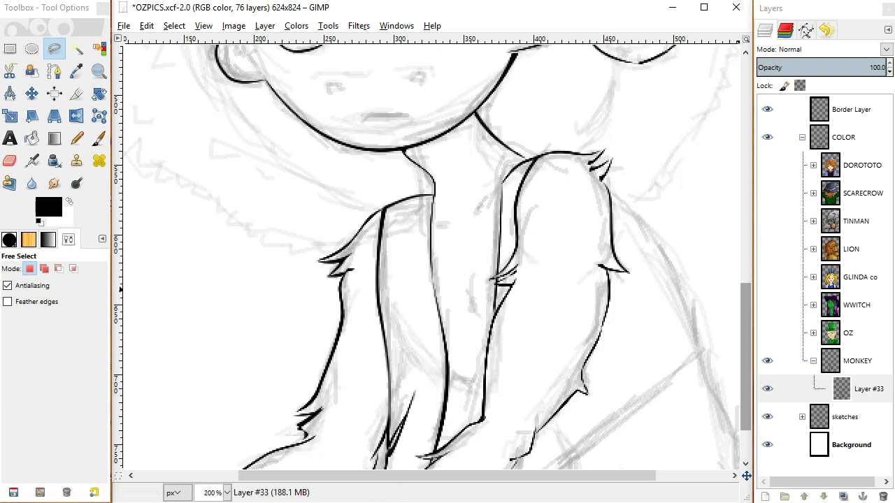
Outline the thin diagonal line running from (389, 760) down to the bottom border with Free Select, delete it from Layer #33, and drop the selection.
drag(745, 299, 745, 318)
drag(745, 374, 745, 384)
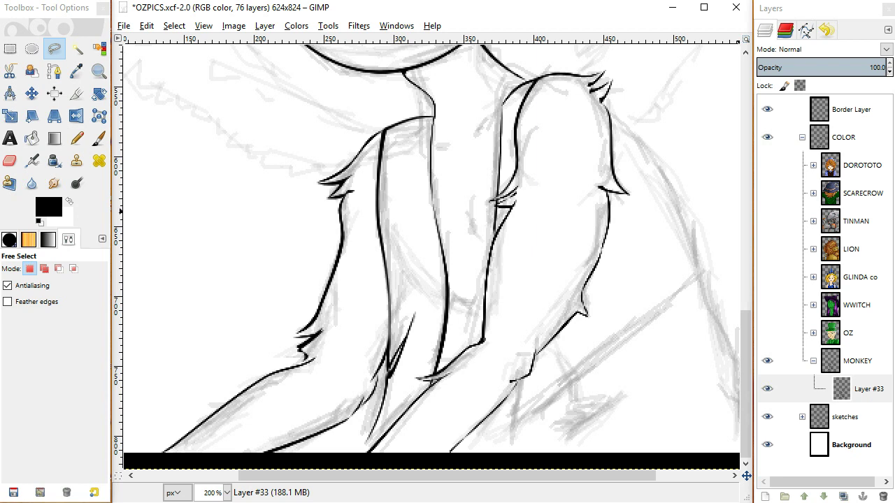
click(98, 71)
click(526, 372)
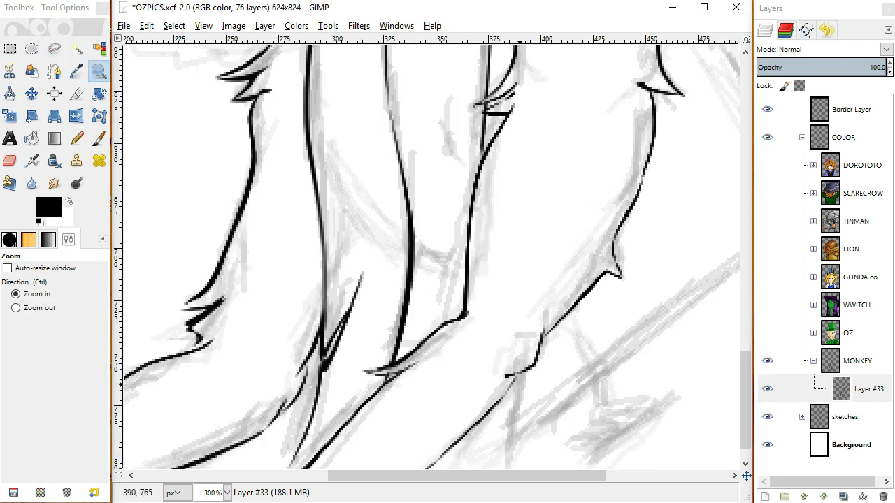
drag(526, 290, 530, 264)
click(522, 318)
drag(523, 320, 555, 333)
click(54, 49)
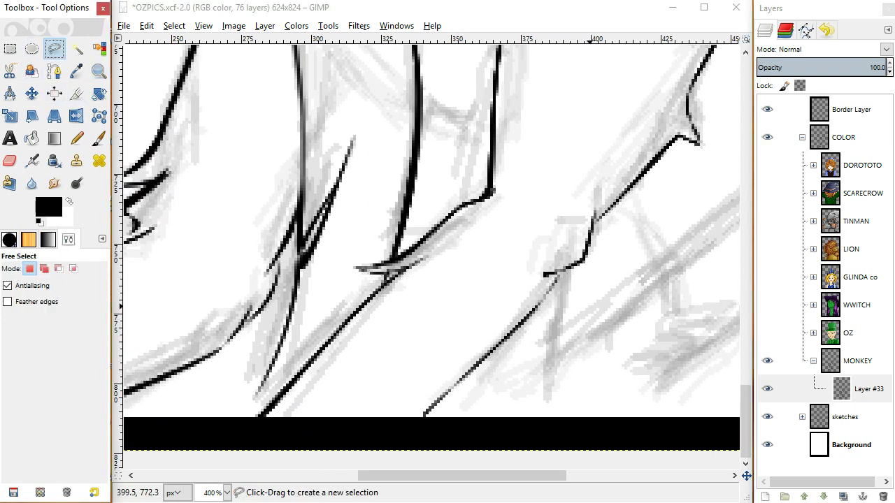
click(547, 276)
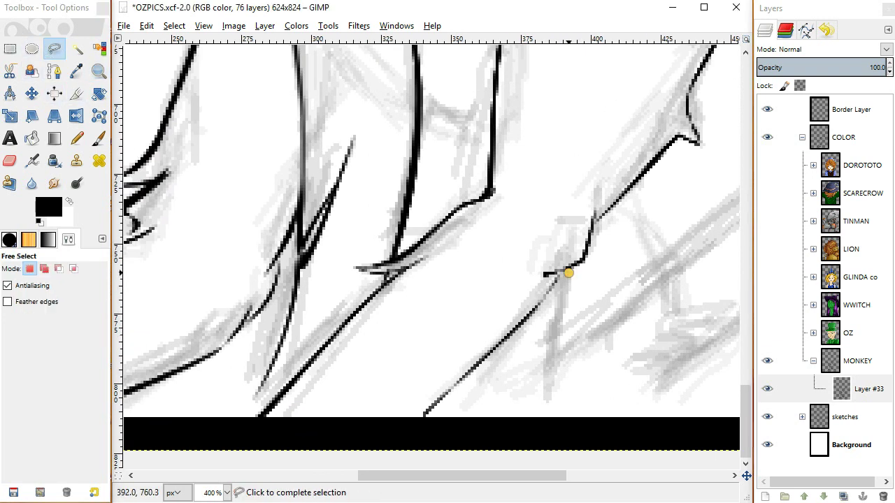
click(489, 303)
click(399, 433)
click(452, 427)
click(577, 293)
click(547, 276)
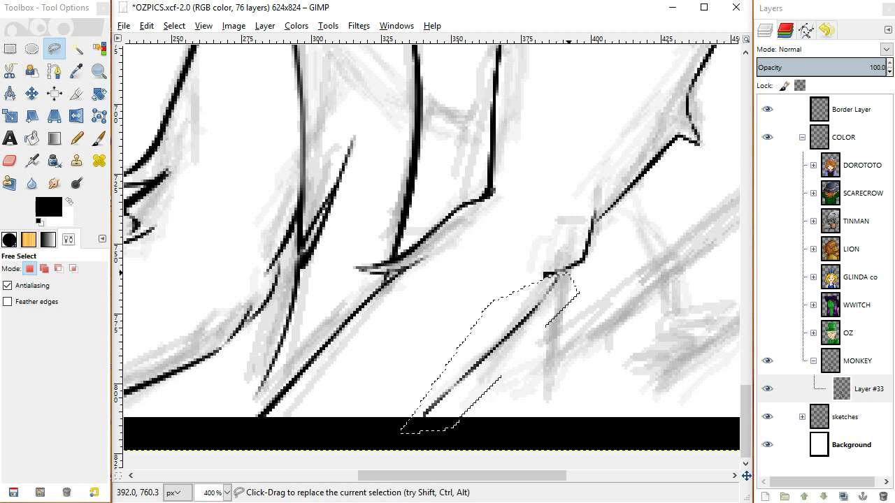
key(Delete)
key(ctrl+shift+a)
Draw a thin replacement path from about (349, 815) to (389, 760) and back to (343, 821), bending both edges along the sketched lower arm.
key(b)
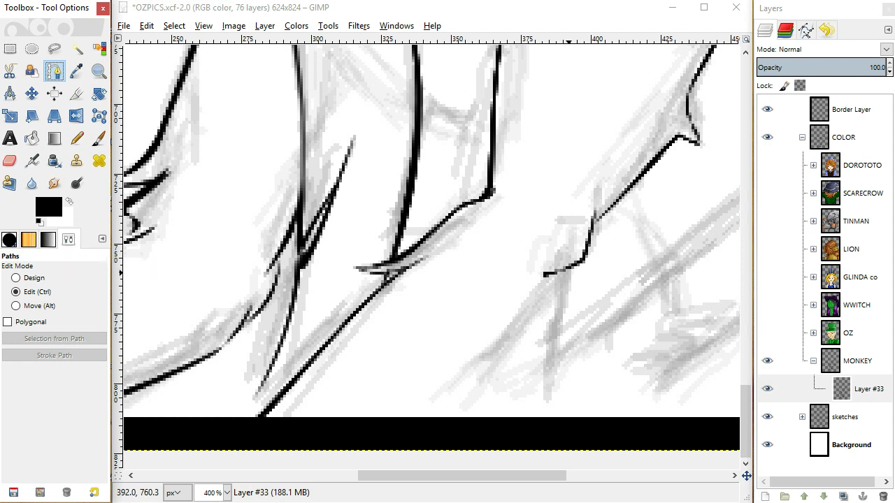
click(33, 277)
click(55, 71)
click(16, 278)
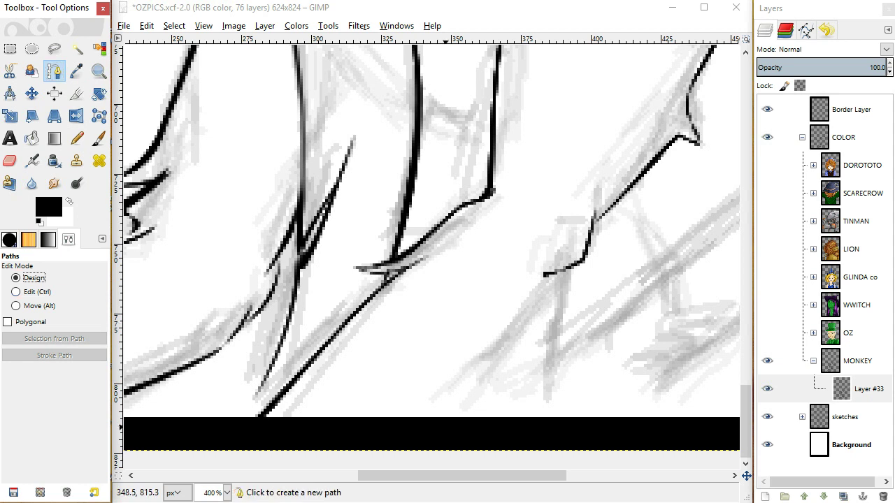
click(447, 426)
click(559, 271)
click(431, 441)
click(16, 291)
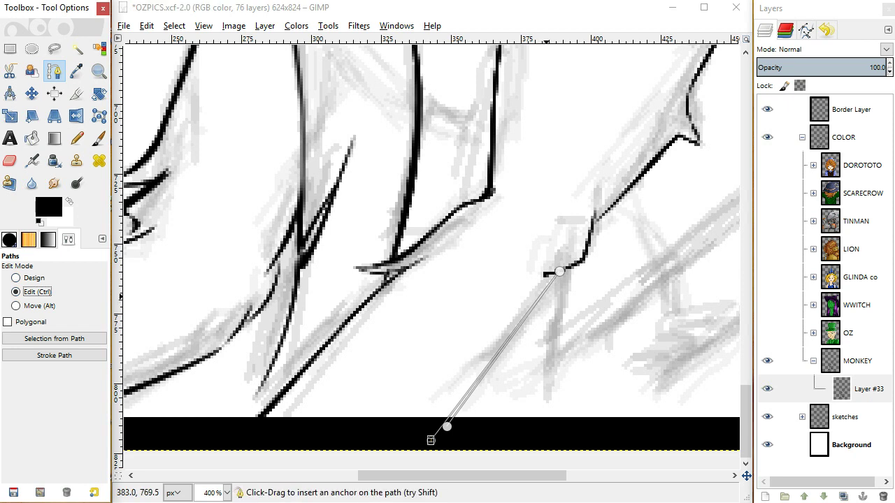
drag(547, 302, 550, 307)
click(453, 406)
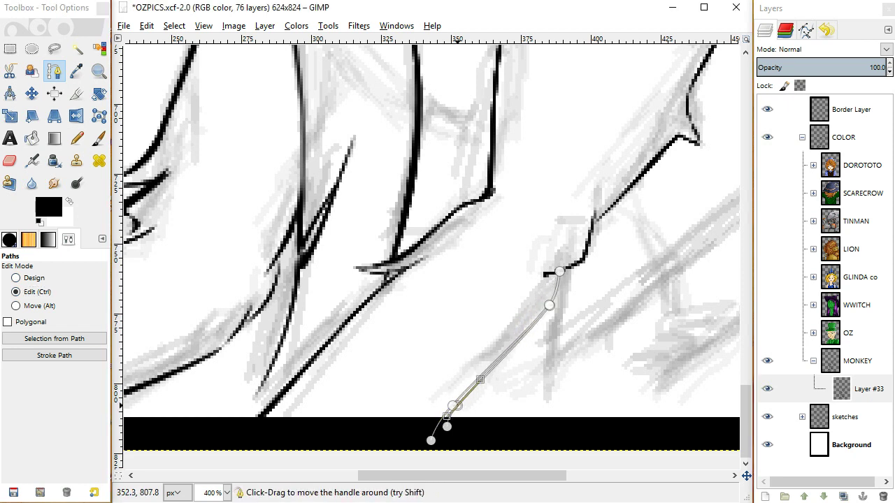
Shift the path's upper anchor slightly outward, and move the whole component down to meet the end of the wrist line.
click(28, 278)
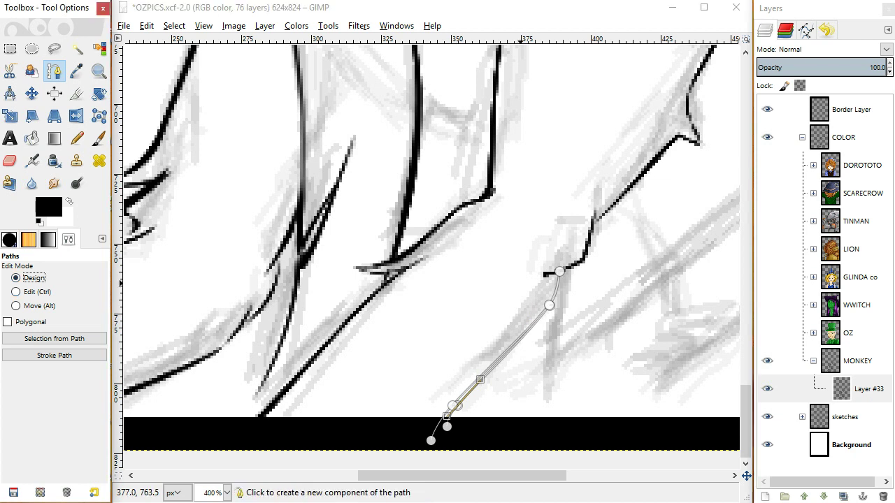
drag(560, 271, 567, 268)
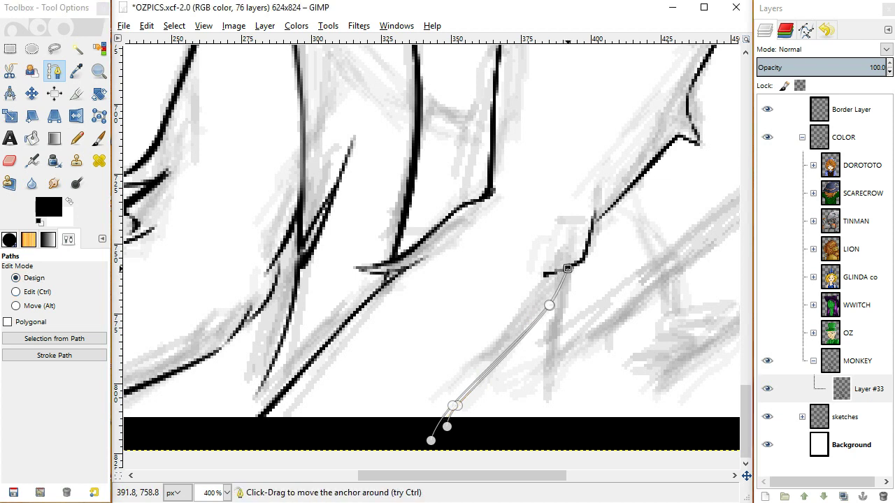
key(alt)
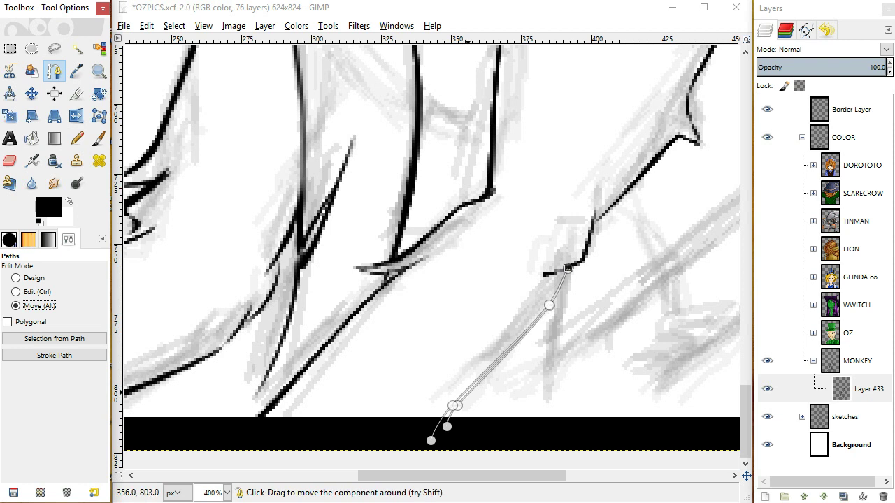
drag(473, 395, 467, 400)
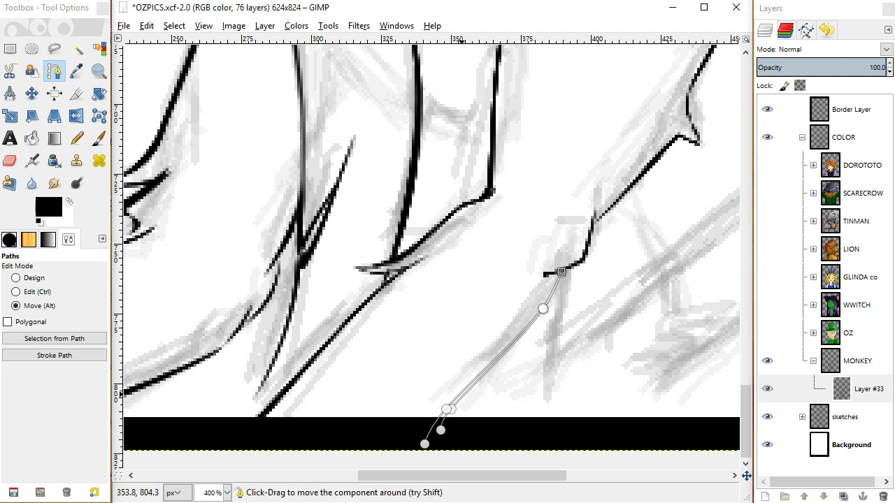
Convert the diagonal path to a selection, paint it black on Layer #33 with the Paintbrush, and clear the selection.
click(87, 339)
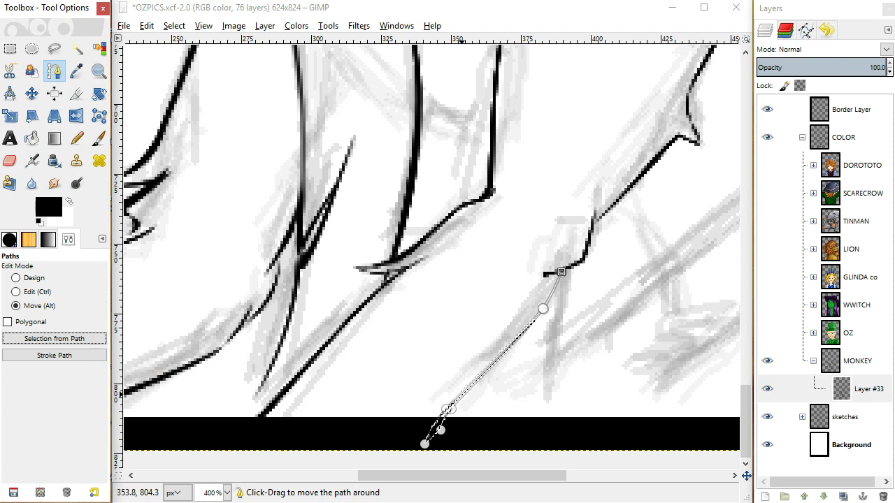
click(98, 138)
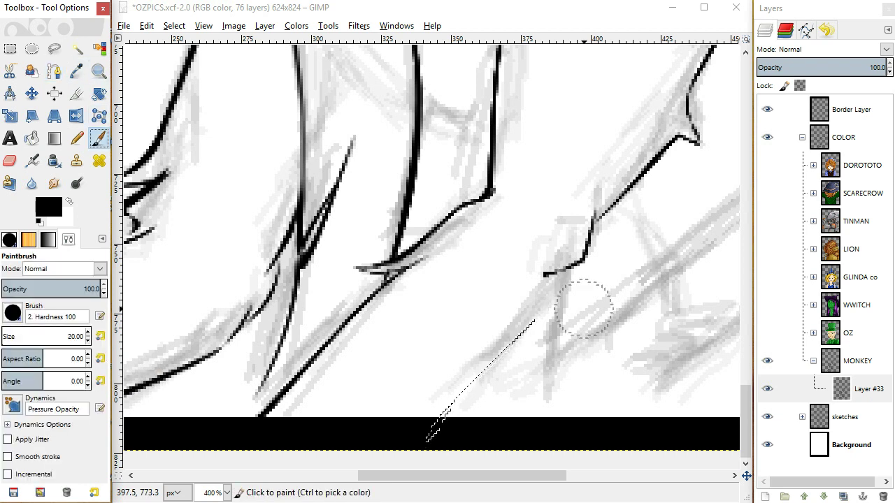
drag(540, 311, 442, 412)
mouse_move(555, 281)
mouse_down()
mouse_move(535, 323)
mouse_move(429, 416)
mouse_up()
key(ctrl+z)
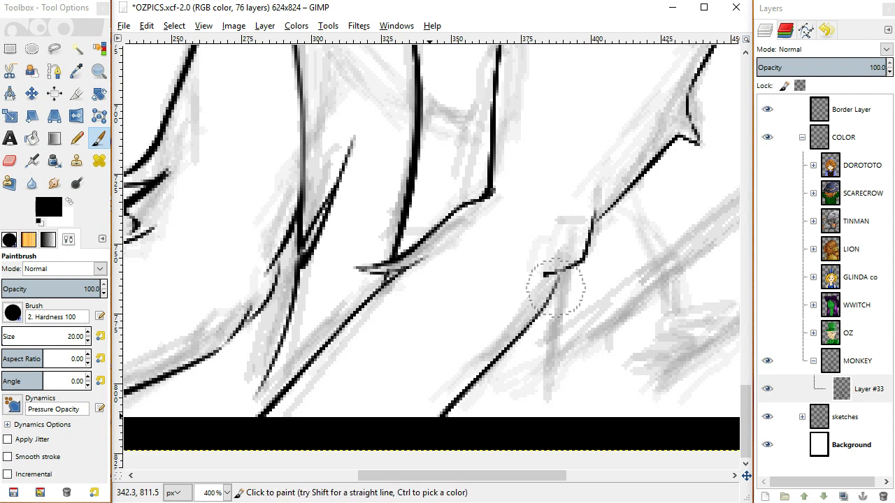
Hide the sketches group to examine the inked arms at 200% zoom, and show the group again.
click(227, 493)
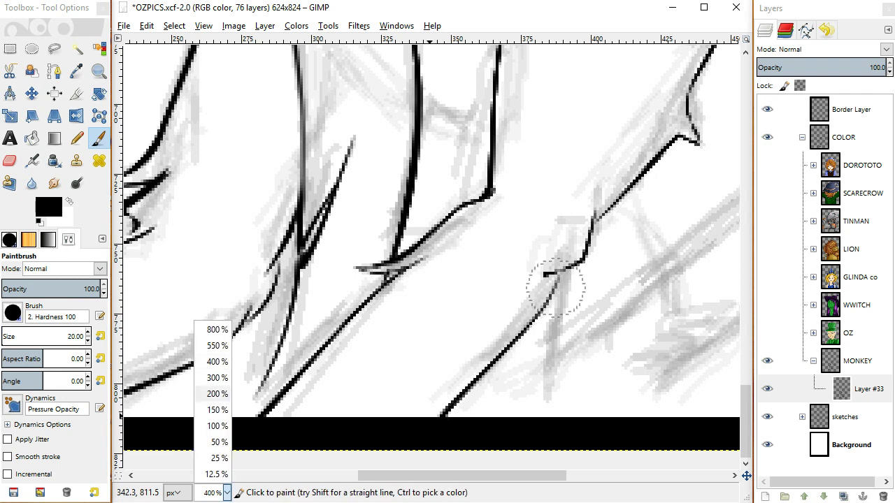
click(209, 394)
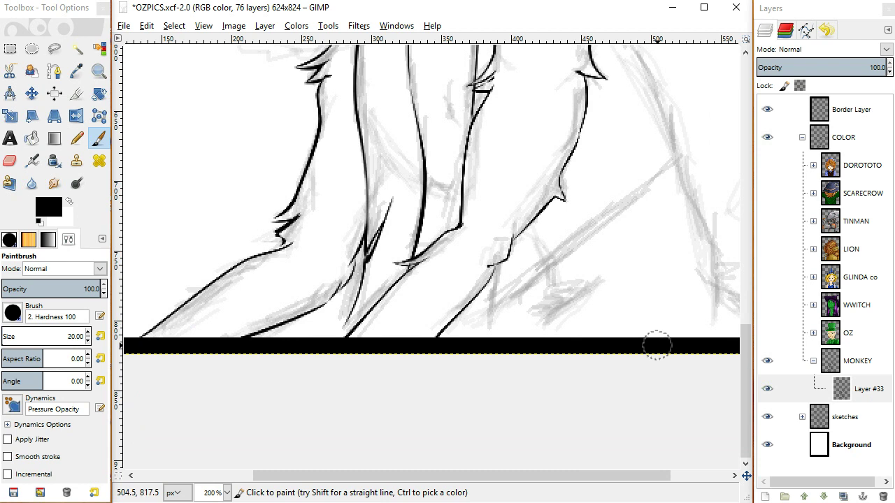
click(786, 389)
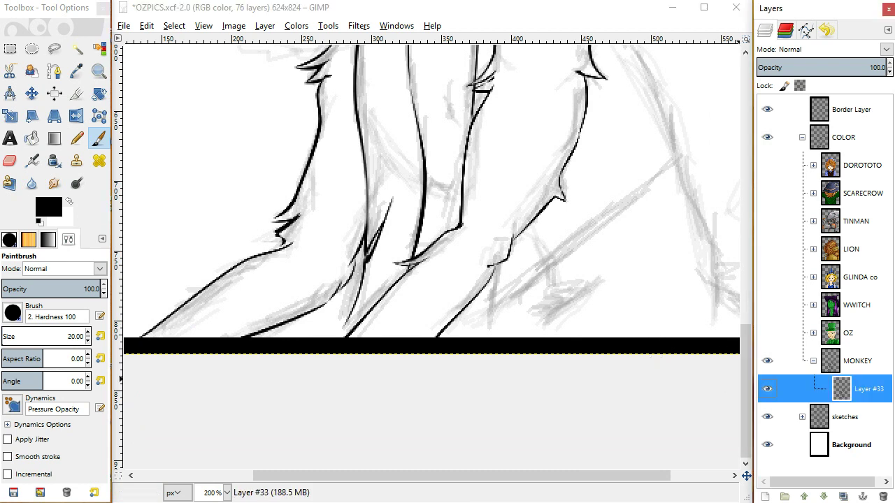
drag(745, 379, 745, 377)
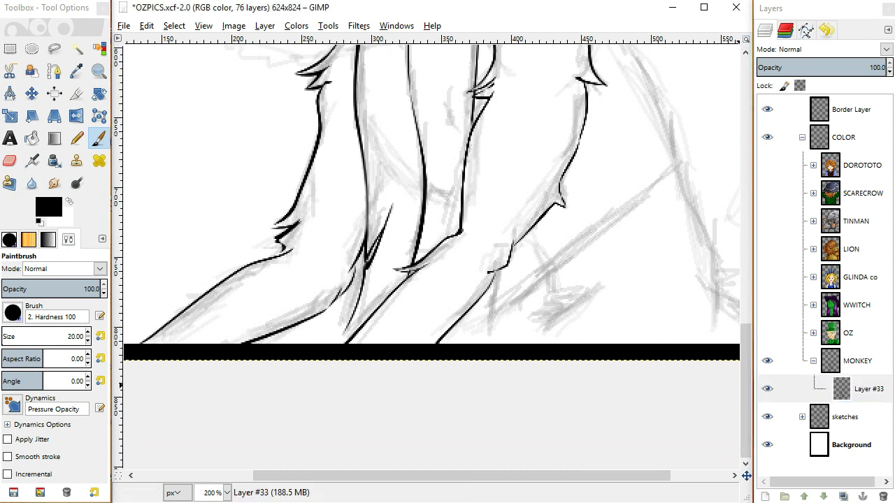
scroll(431, 257, up, 4)
scroll(431, 257, down, 2)
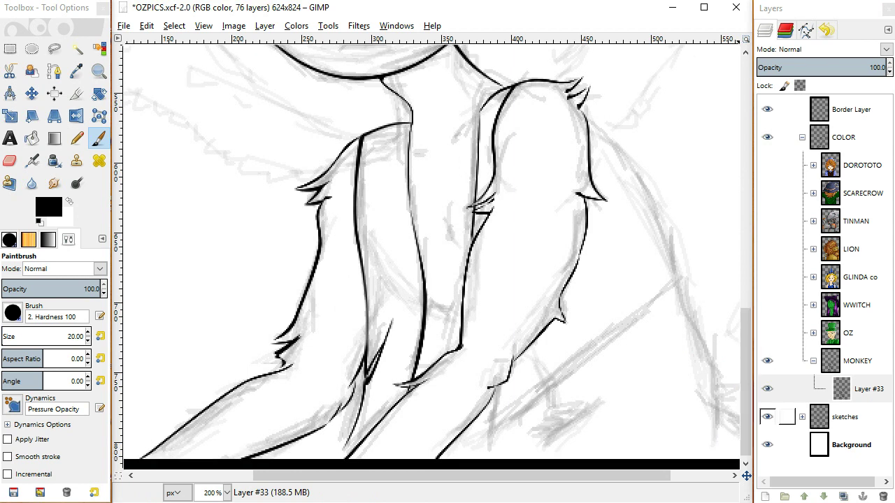
click(767, 417)
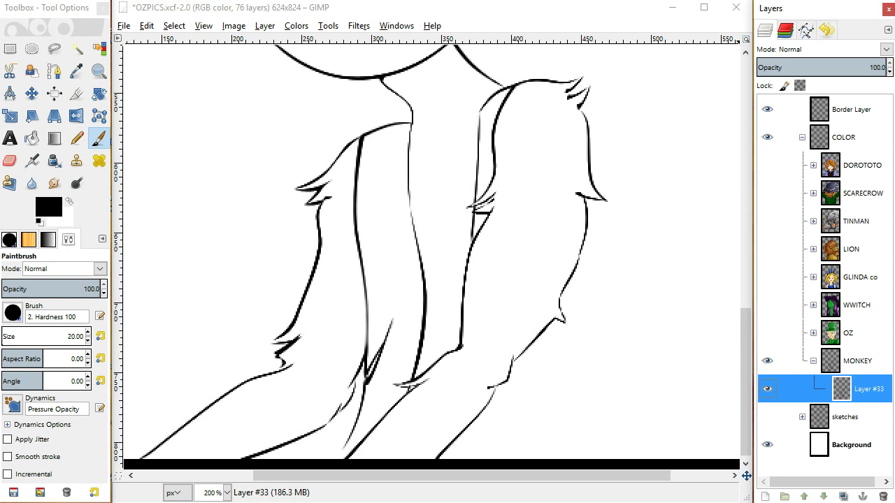
click(766, 417)
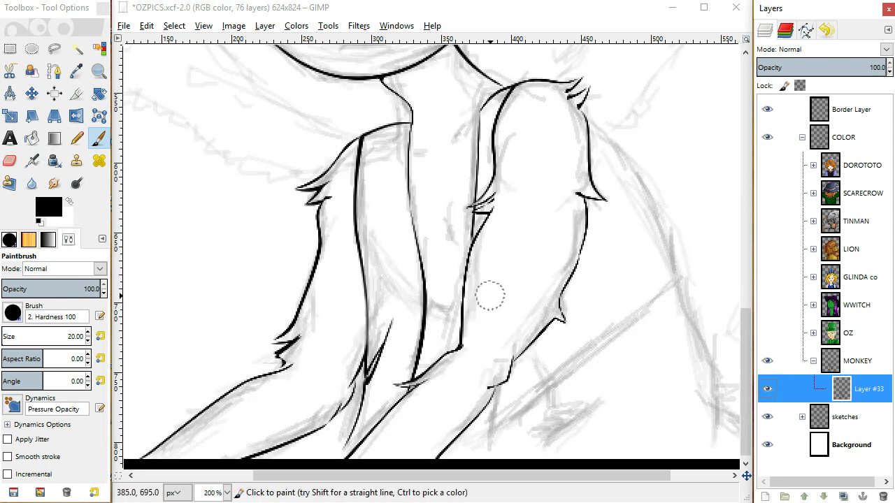
Draw a thin path between the two inner arm lines at the lower belly, from about (339, 700) to (364, 708) and back.
click(99, 71)
click(435, 315)
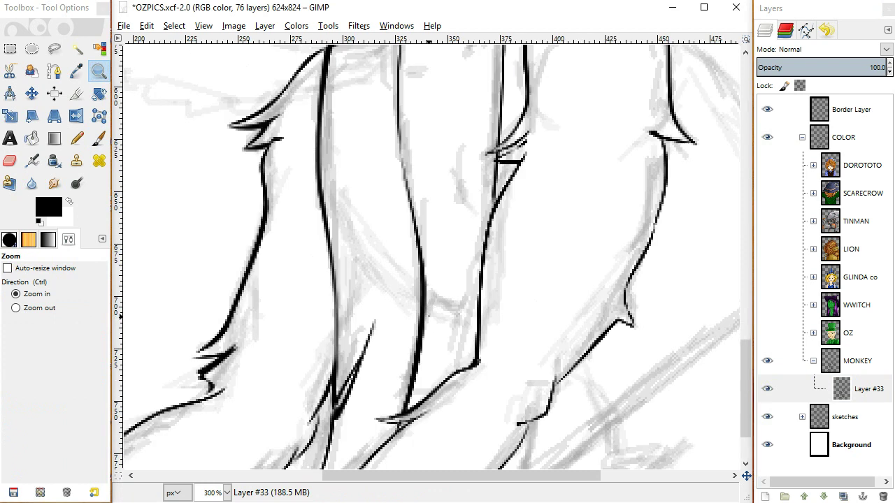
click(436, 314)
click(55, 71)
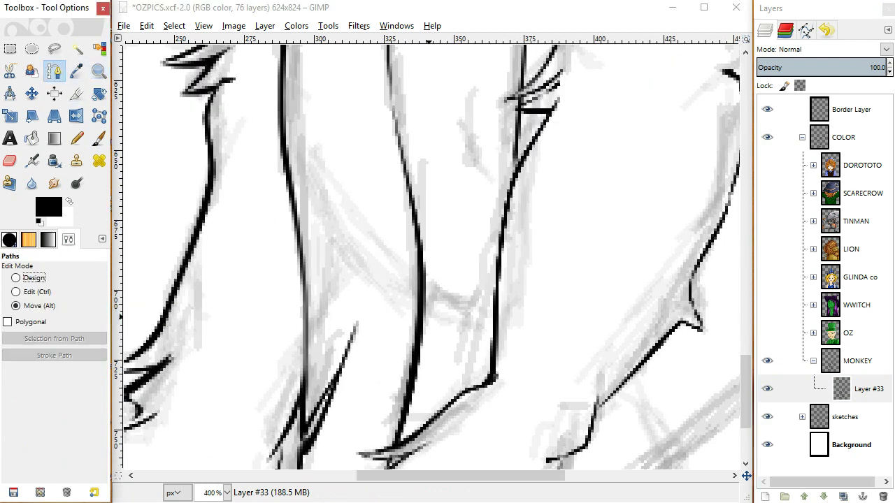
double_click(54, 71)
click(54, 71)
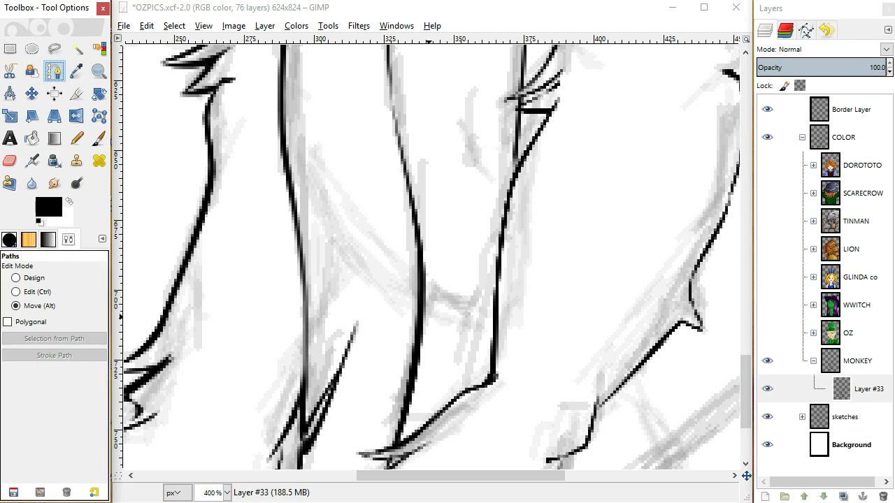
click(28, 278)
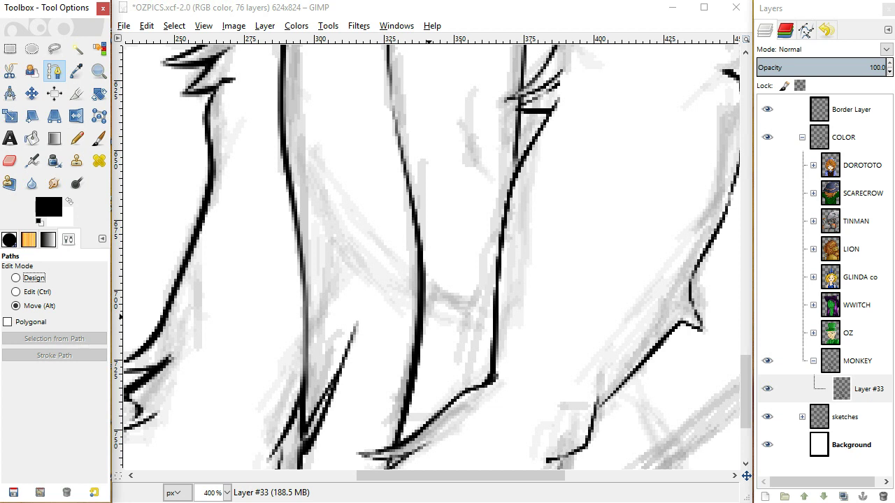
click(54, 70)
click(34, 277)
double_click(54, 70)
click(34, 277)
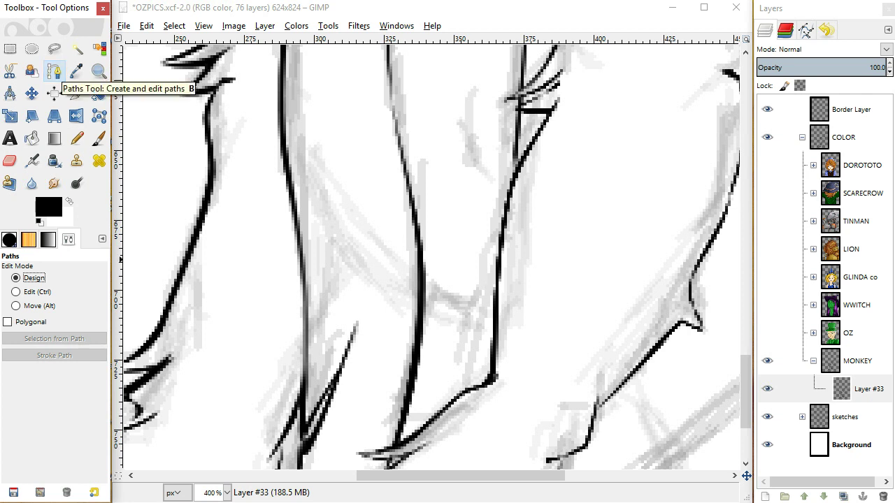
click(55, 71)
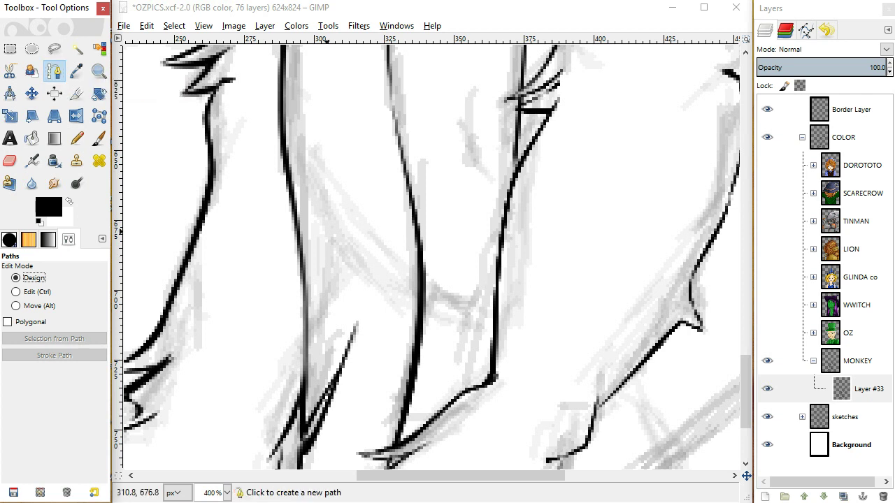
click(422, 291)
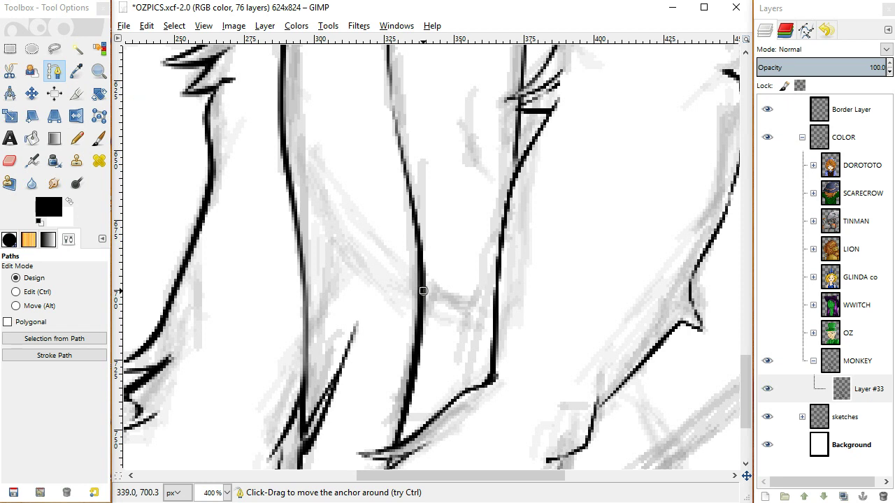
click(494, 313)
Bend both edges of the belly path into a shallow downward curve along the sketch, and convert it to a selection.
key(ctrl)
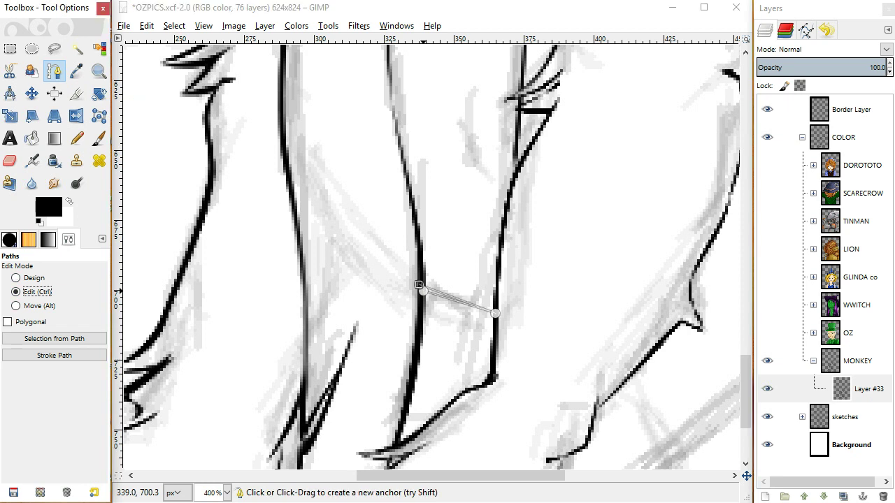
click(448, 306)
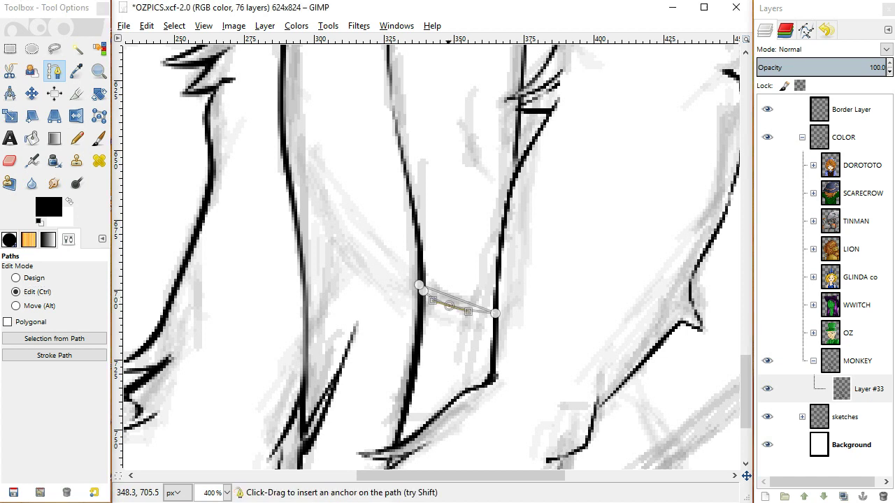
drag(449, 296, 484, 307)
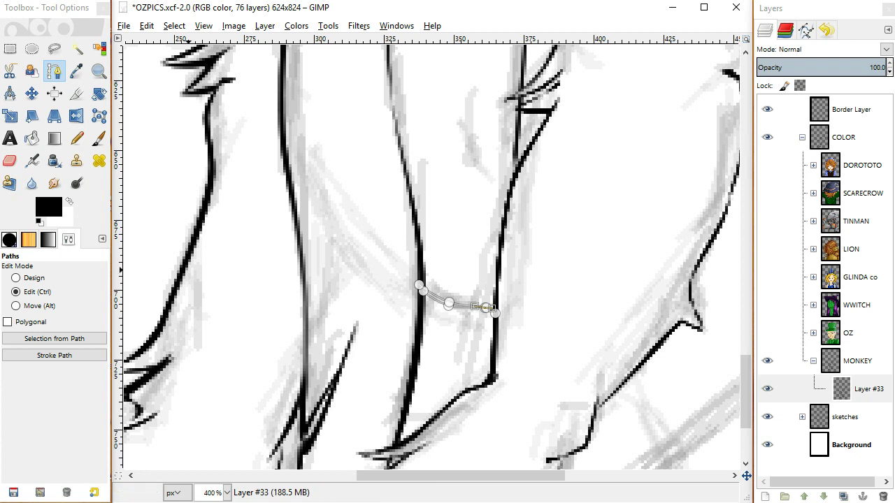
click(28, 278)
click(449, 303)
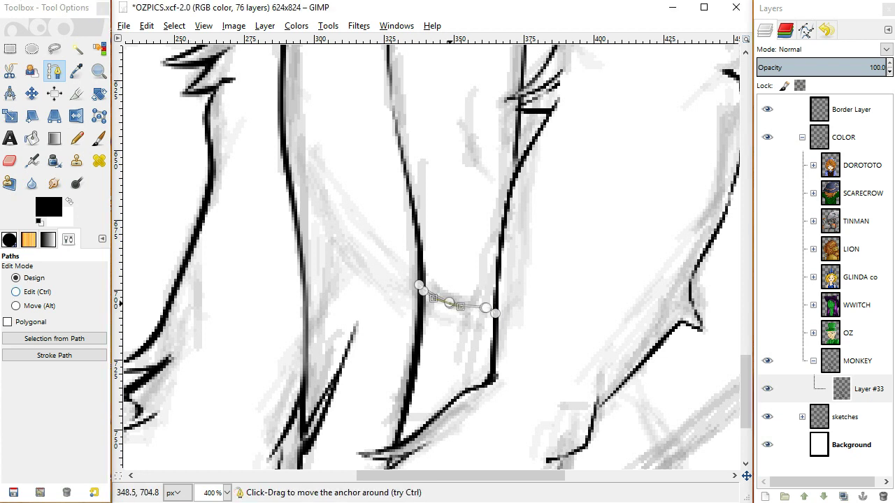
click(54, 338)
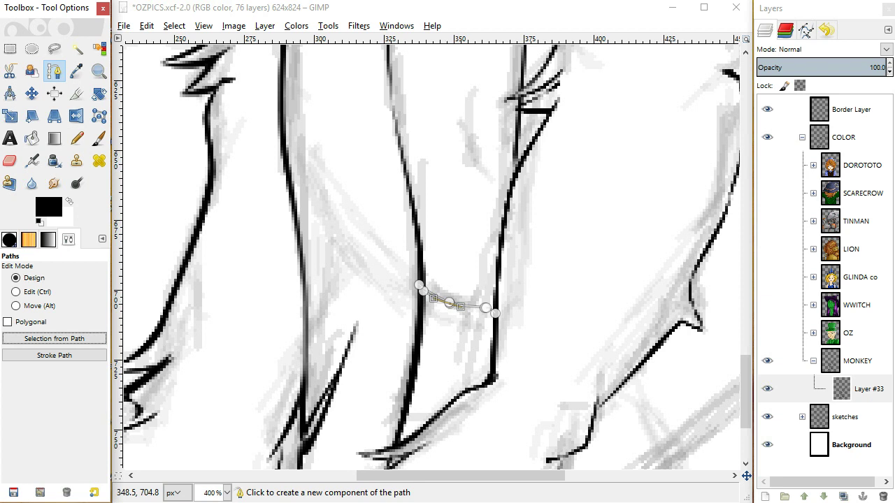
Convert the curved belly path to a selection, paint it black on Layer #33 with the Paintbrush, and clear the selection.
click(53, 339)
click(54, 338)
click(99, 138)
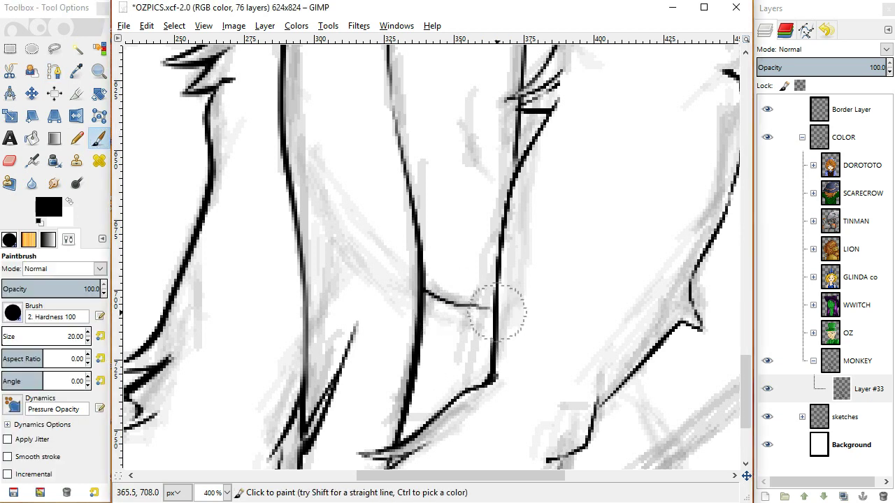
key(ctrl+shift+a)
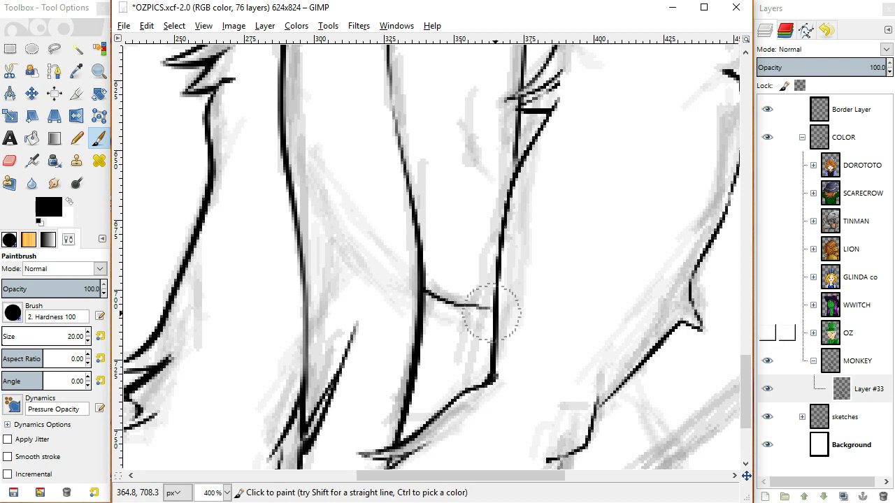
Draw a short thin diagonal path along the upper chest sketch mark, from about (369, 570) to (356, 586) and back, and bend its edges.
scroll(745, 384, up, 3)
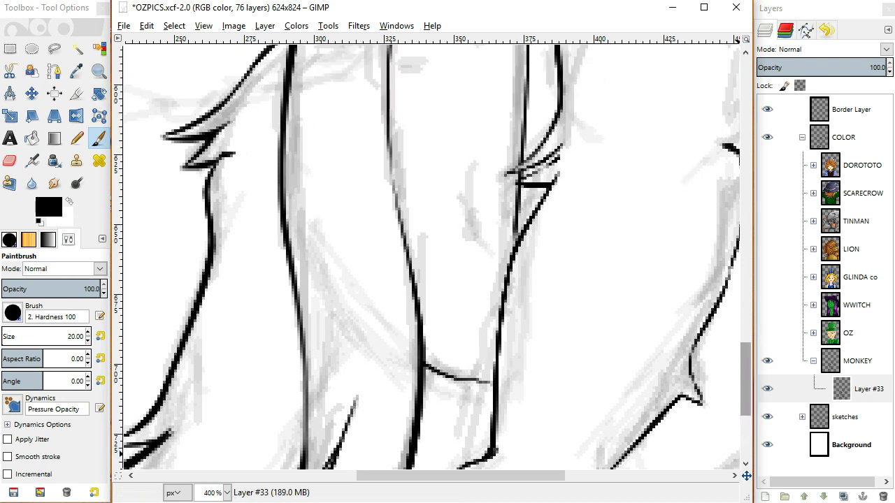
scroll(745, 384, up, 3)
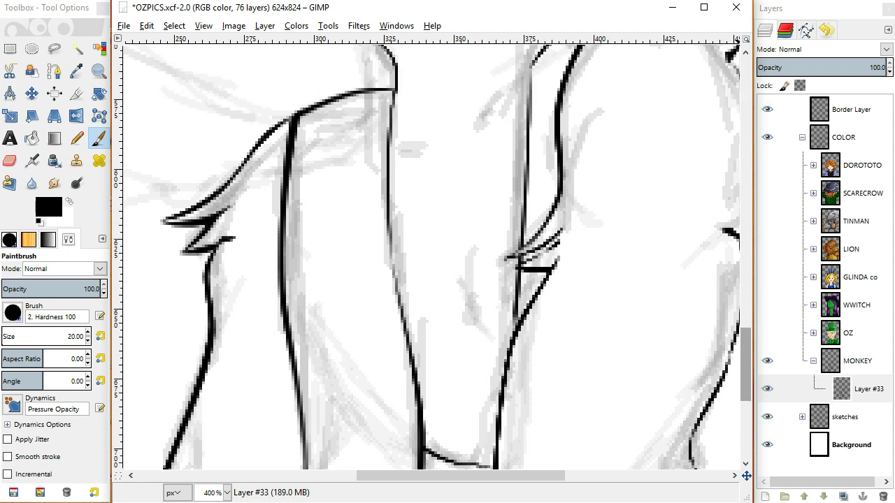
scroll(745, 363, up, 3)
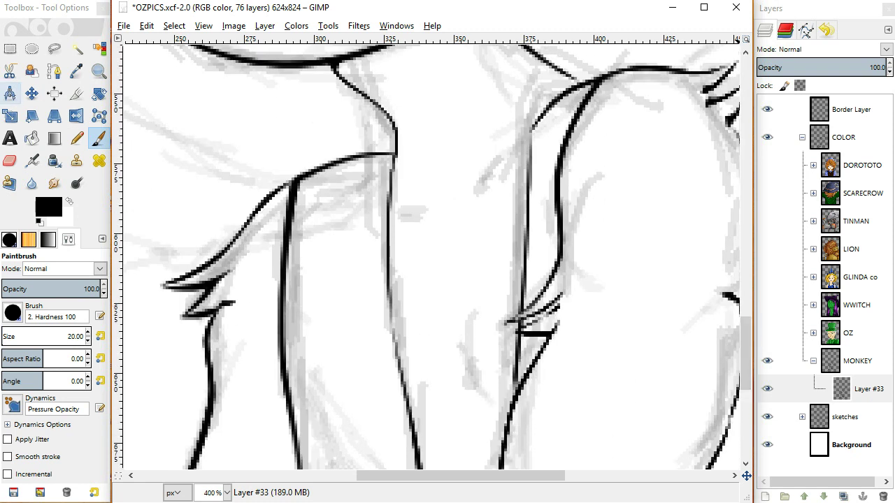
click(54, 70)
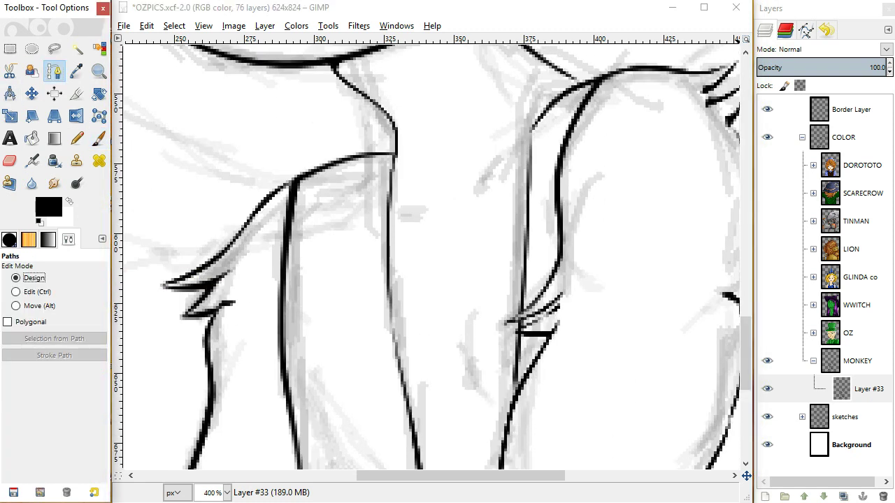
click(507, 149)
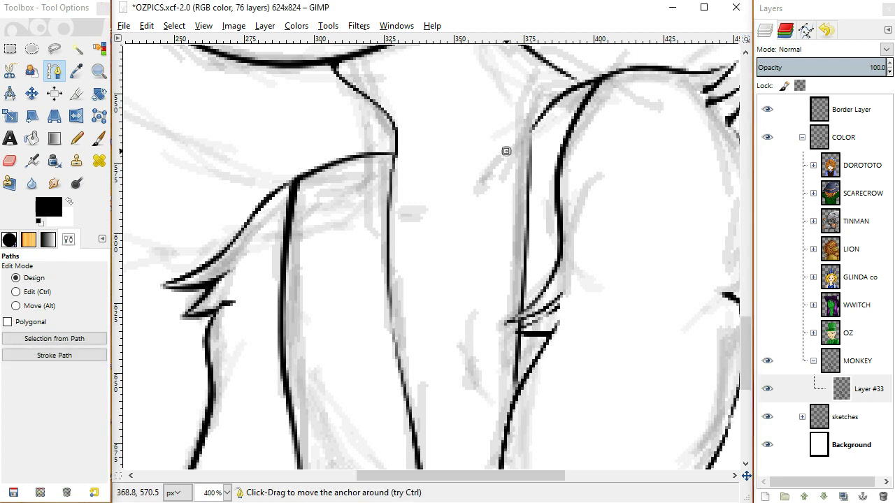
click(471, 195)
key(ctrl)
click(494, 166)
click(499, 166)
click(26, 278)
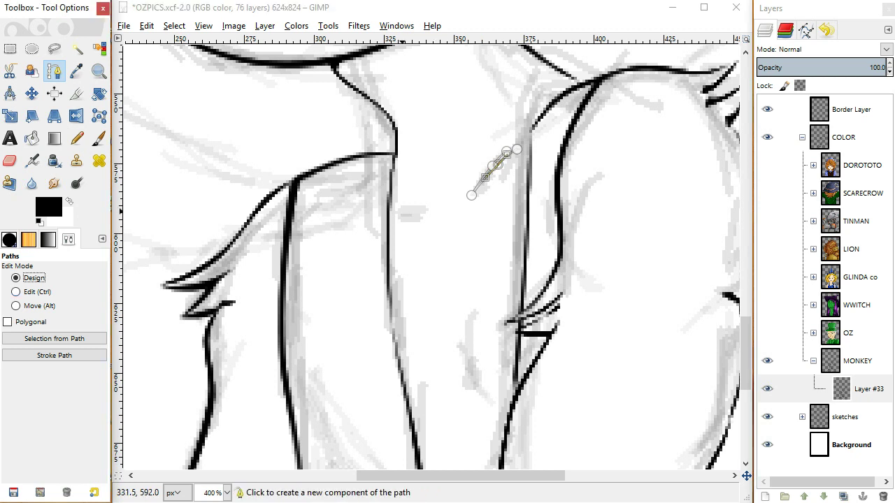
Draw a short thin chest path from the inner arm line at about (327, 591) to (346, 593), and bend its edges slightly upward.
mouse_move(395, 205)
mouse_down()
mouse_move(442, 213)
mouse_move(389, 209)
mouse_up()
click(15, 292)
click(405, 204)
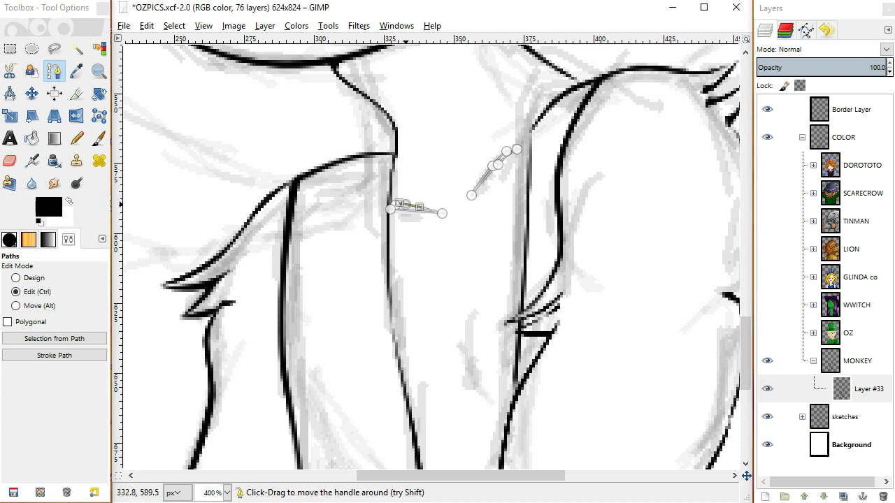
ctrl+click(405, 204)
Draw a thin mid-belly path from about (351, 633) to (366, 662) and back to (350, 626), and bend both edges along the sketch.
scroll(433, 231, down, 3)
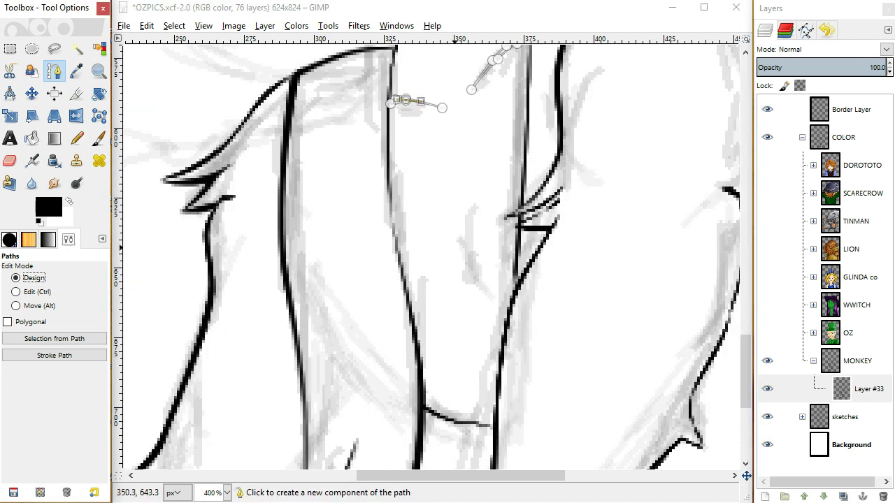
click(456, 219)
drag(499, 301, 452, 201)
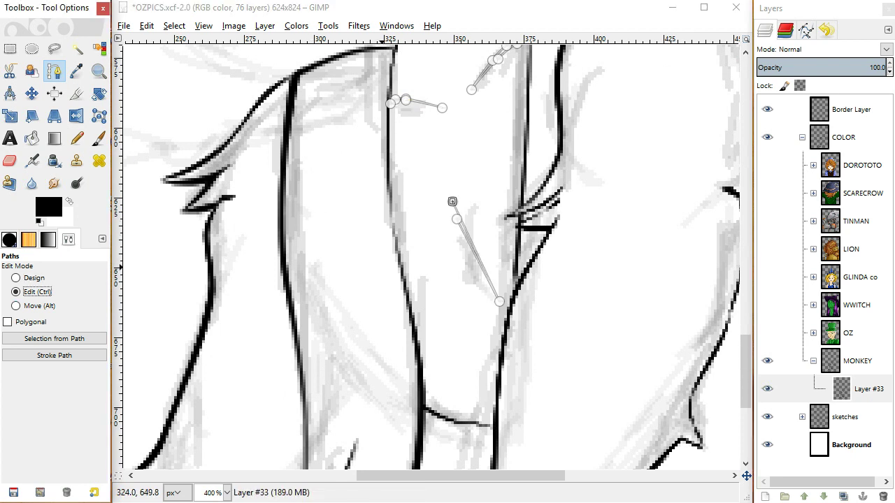
ctrl+click(474, 254)
drag(474, 254, 472, 257)
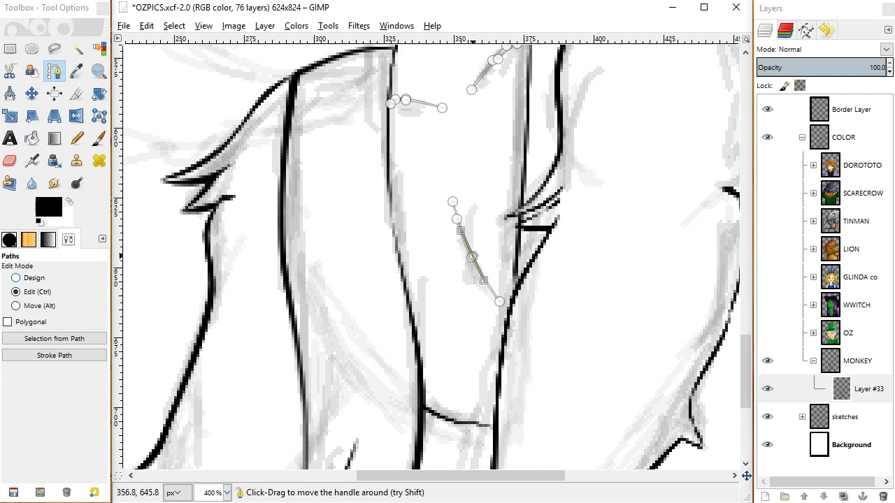
click(454, 198)
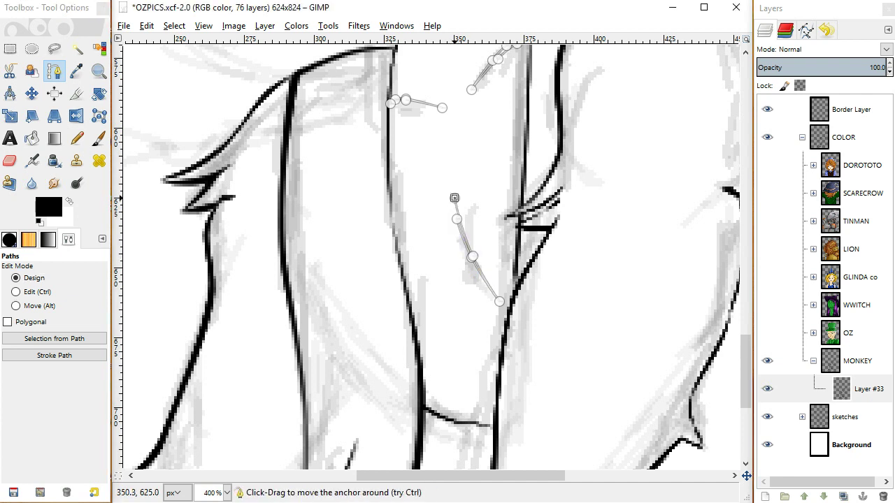
drag(454, 198, 453, 201)
click(28, 291)
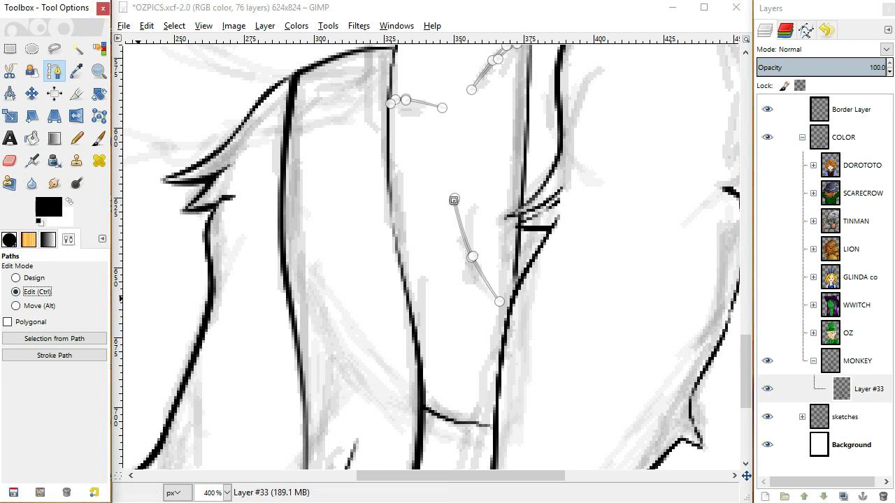
click(472, 255)
click(472, 256)
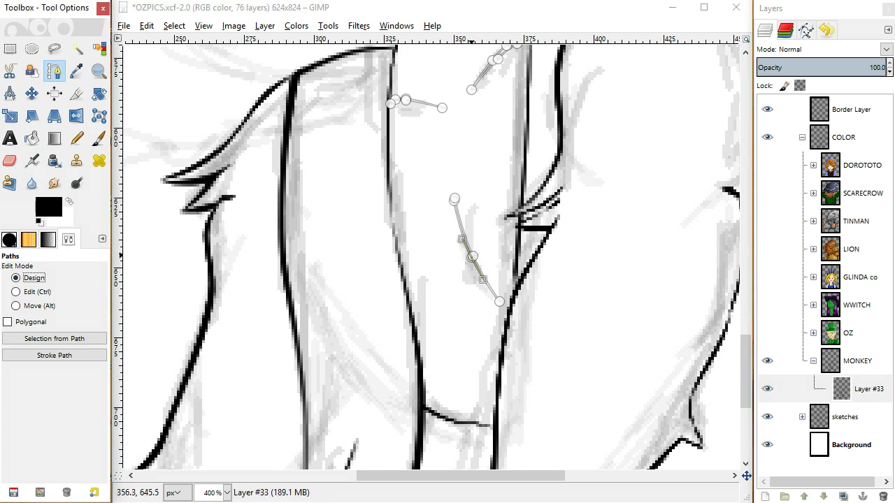
Draw a long thin path from the arm's upper tuft at about (454, 569) to (525, 685) and back, bending both edges outward along the sketch.
scroll(545, 349, down, 5)
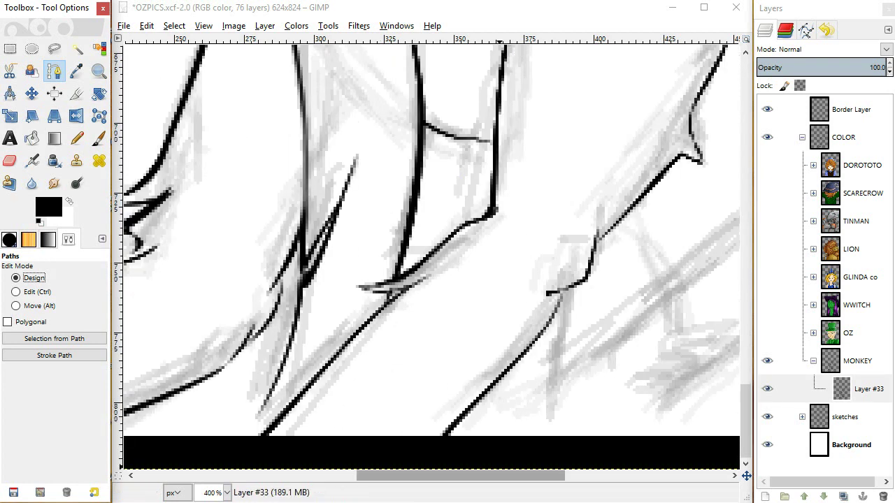
drag(496, 475, 593, 475)
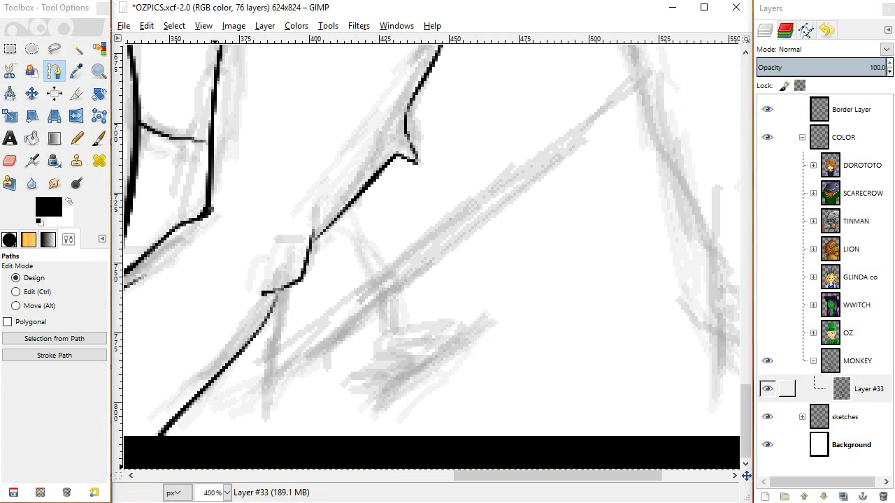
drag(752, 419, 745, 405)
scroll(432, 257, up, 7)
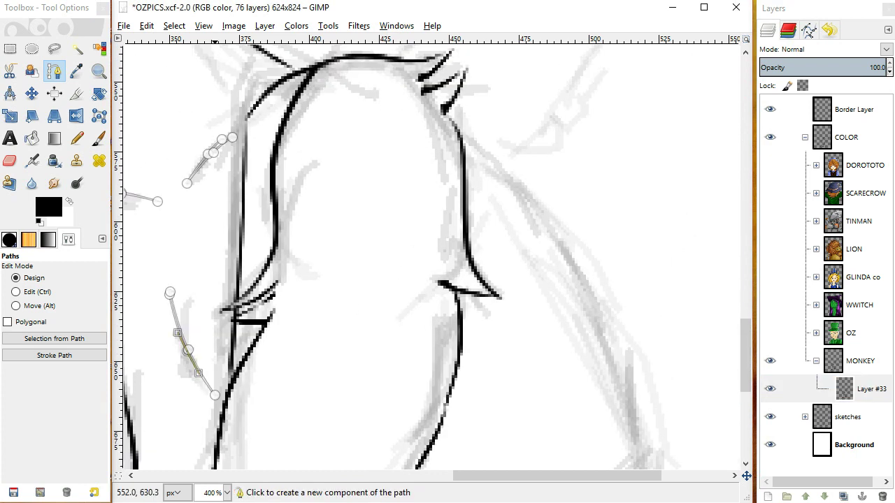
click(461, 134)
scroll(460, 134, down, 1)
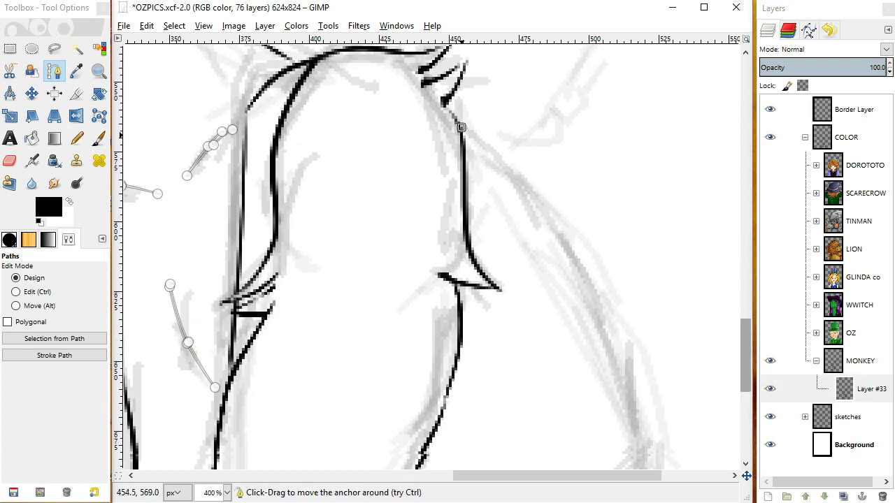
click(659, 411)
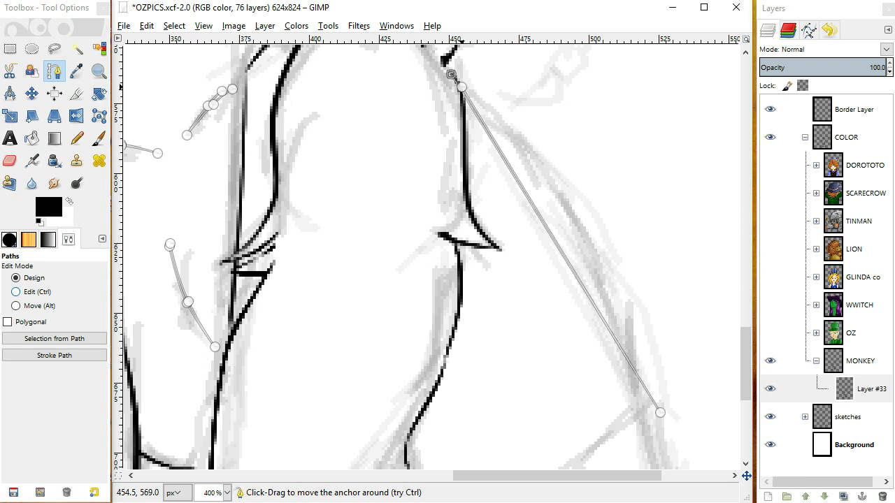
ctrl+click(580, 263)
drag(585, 264, 591, 243)
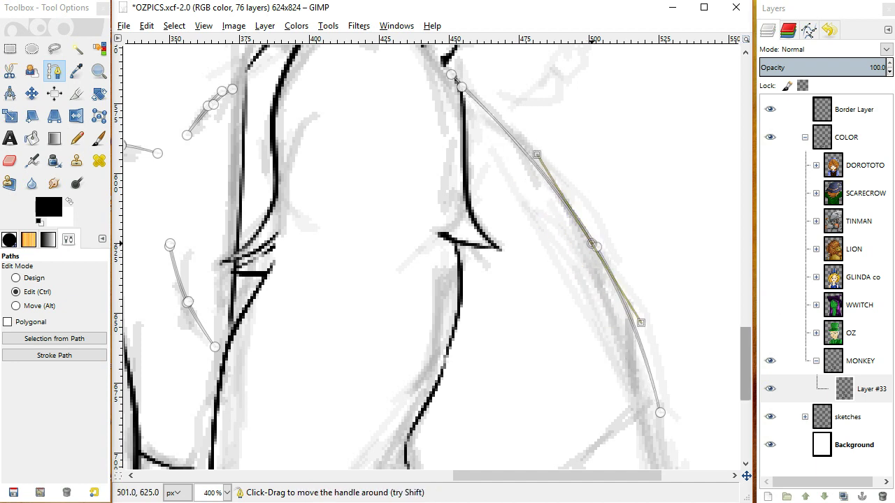
Draw a thin path from the lower arm's end at about (390, 759) down to (386, 808) and back, and bend both edges toward the arm.
scroll(431, 257, down, 8)
scroll(431, 257, down, 1)
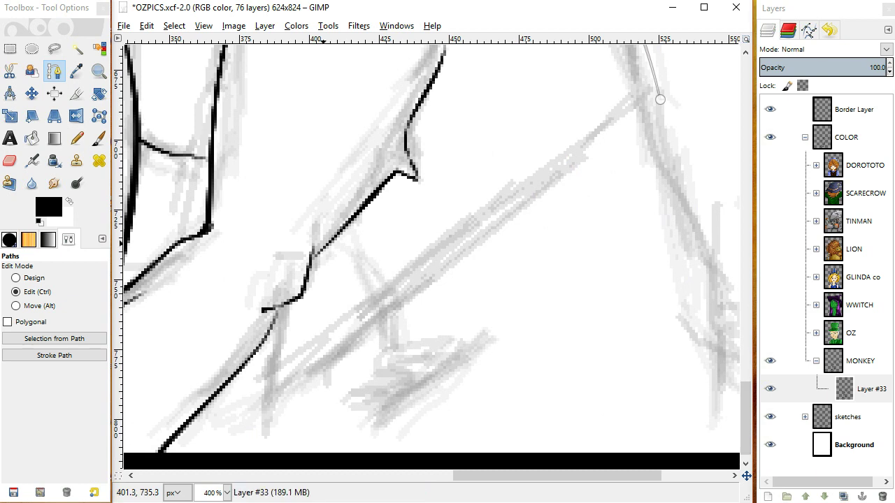
click(16, 278)
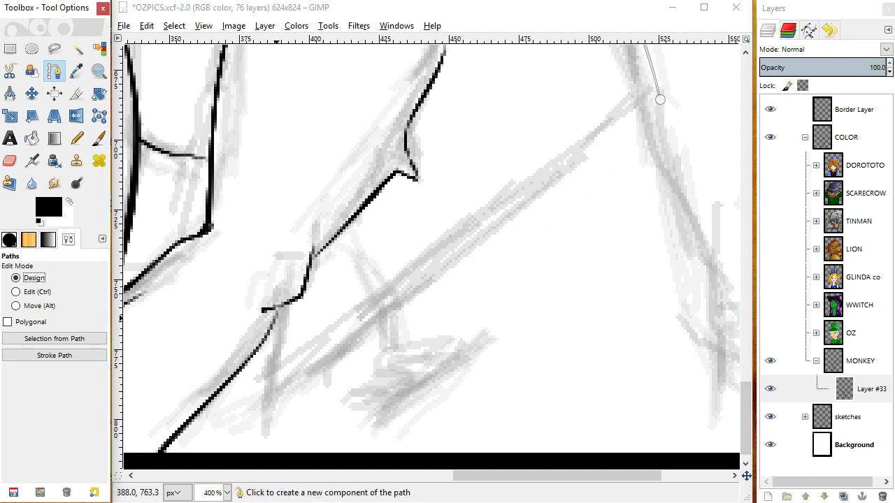
click(280, 305)
drag(280, 305, 270, 442)
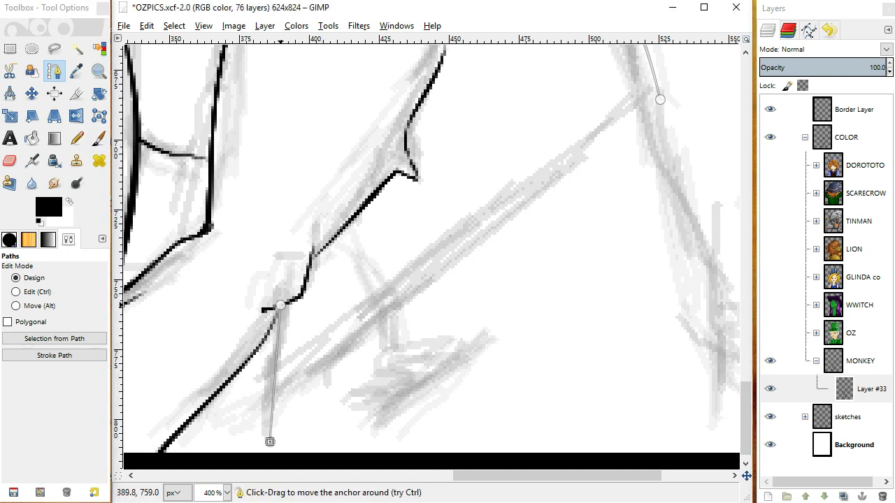
key(ctrl)
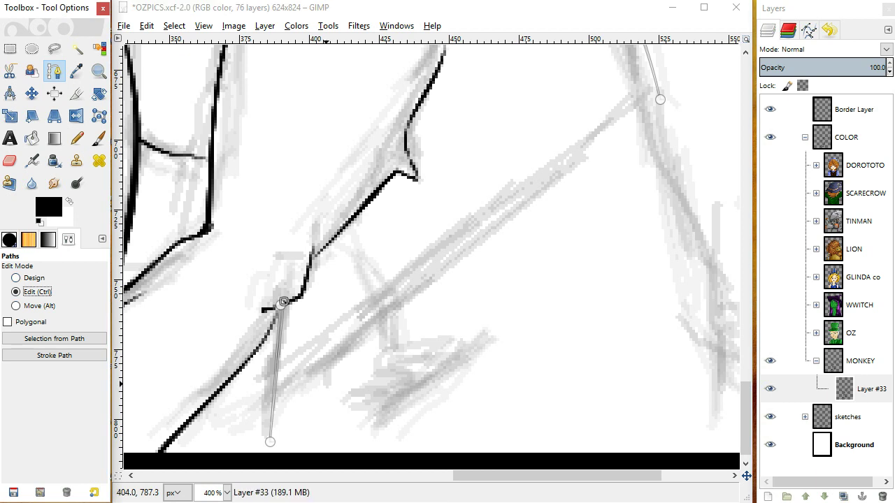
drag(271, 393, 261, 392)
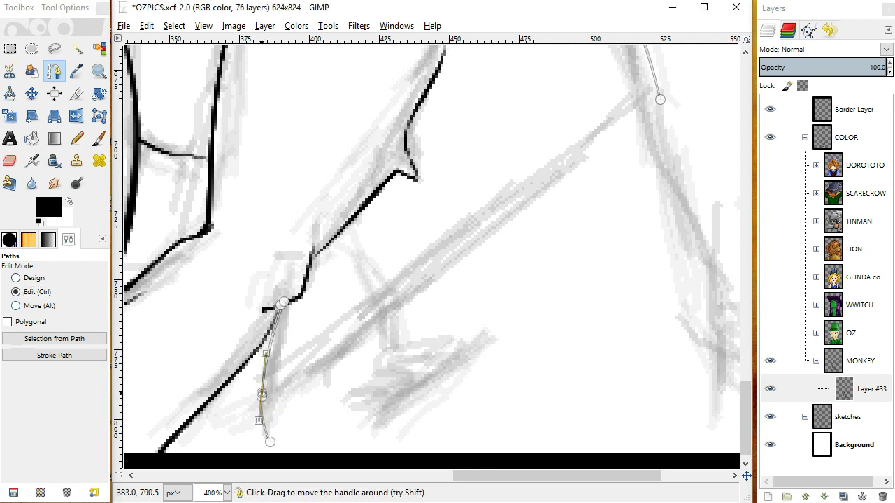
Draw a long thin path between about (526, 687) and (386, 808), bending both edges along the lower diagonal sketch line with a downturned lower end.
click(16, 277)
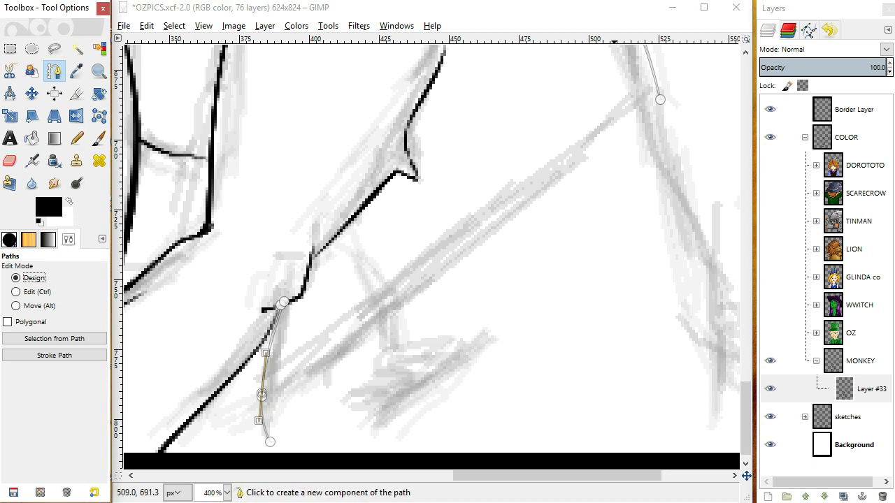
click(666, 94)
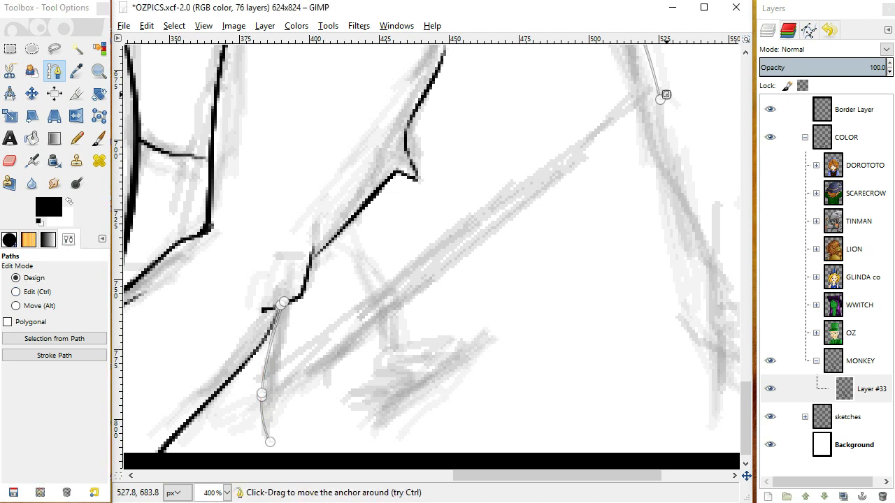
ctrl+click(270, 443)
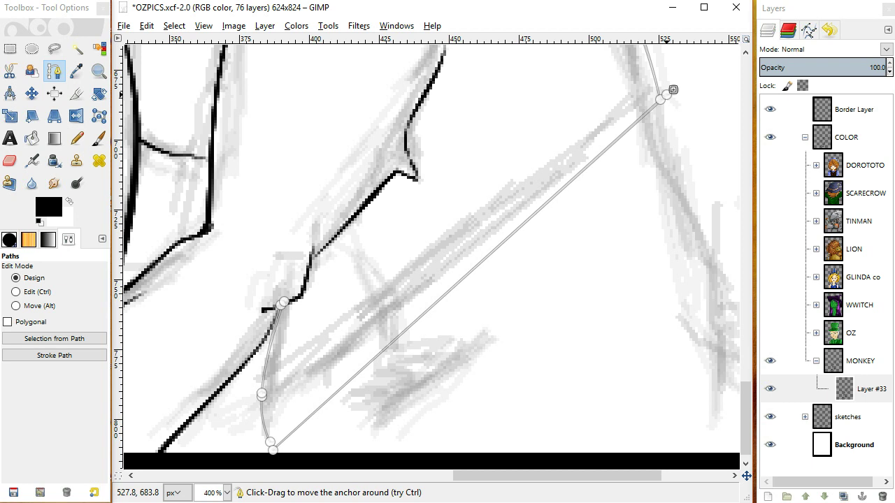
key(ctrl)
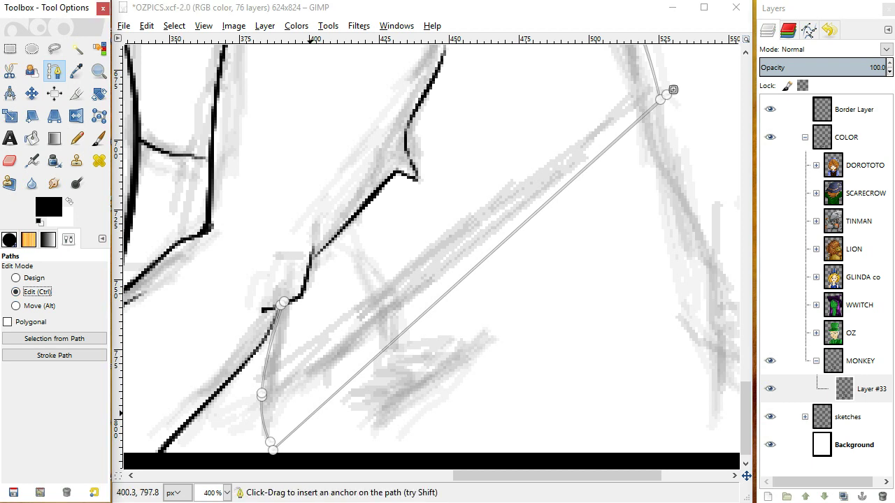
drag(311, 411, 308, 384)
drag(519, 210, 523, 220)
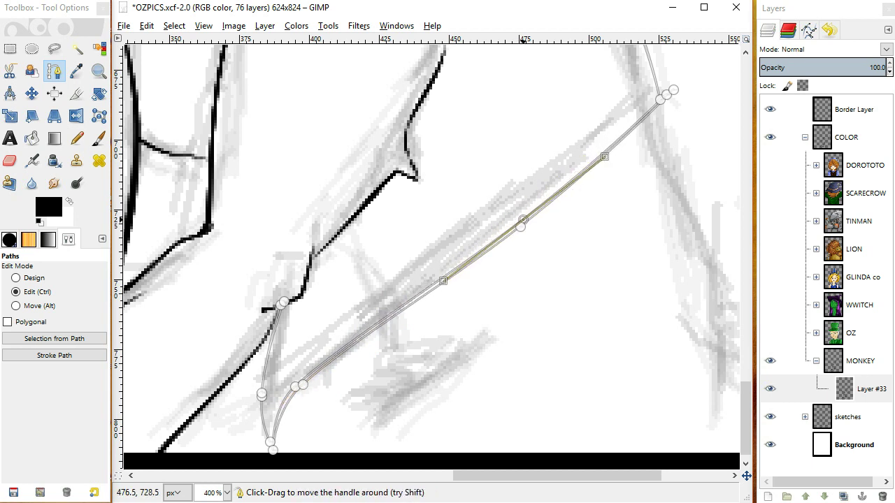
drag(659, 99, 661, 103)
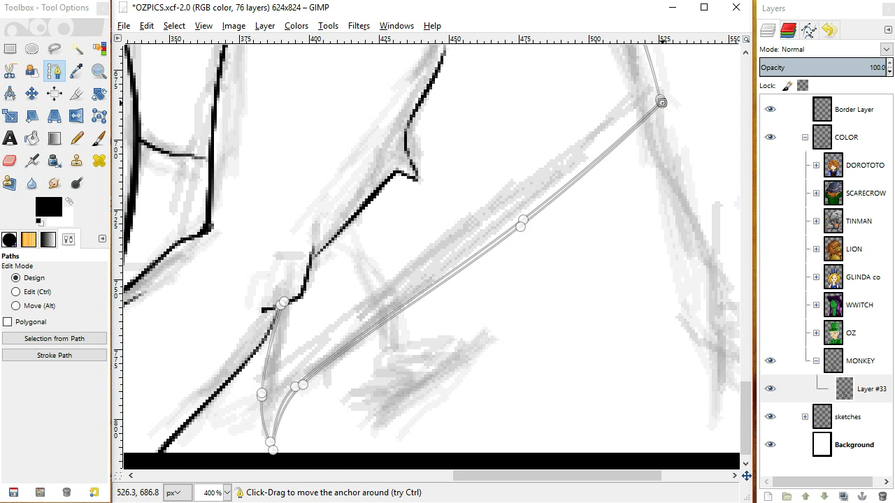
Zoom out to 200% and convert all the drawn chest, belly and long outer contour paths to a selection.
click(217, 493)
click(213, 394)
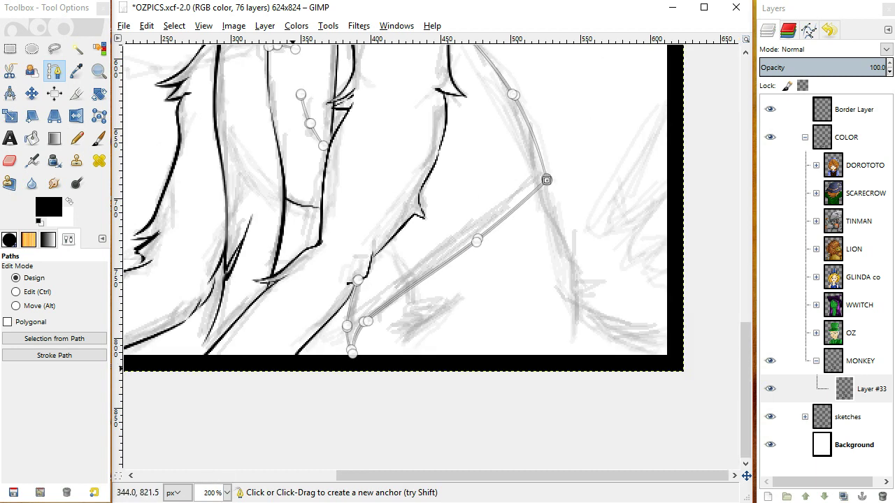
scroll(292, 368, up, 1)
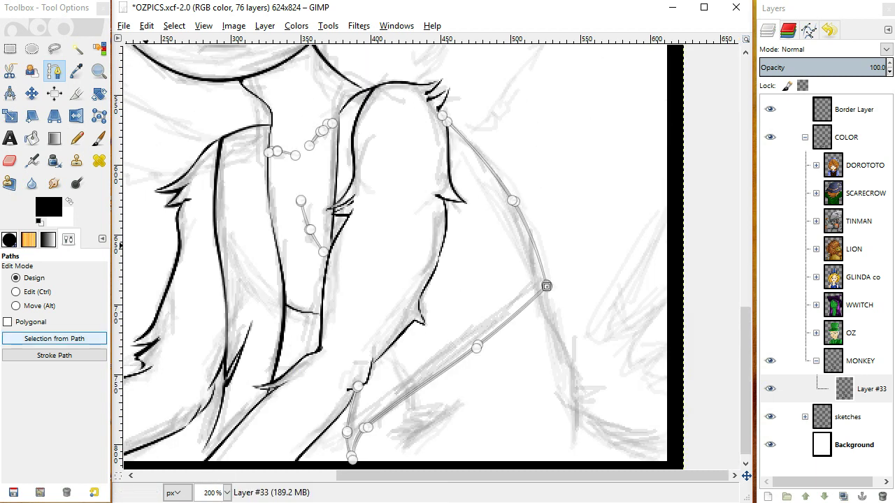
click(66, 340)
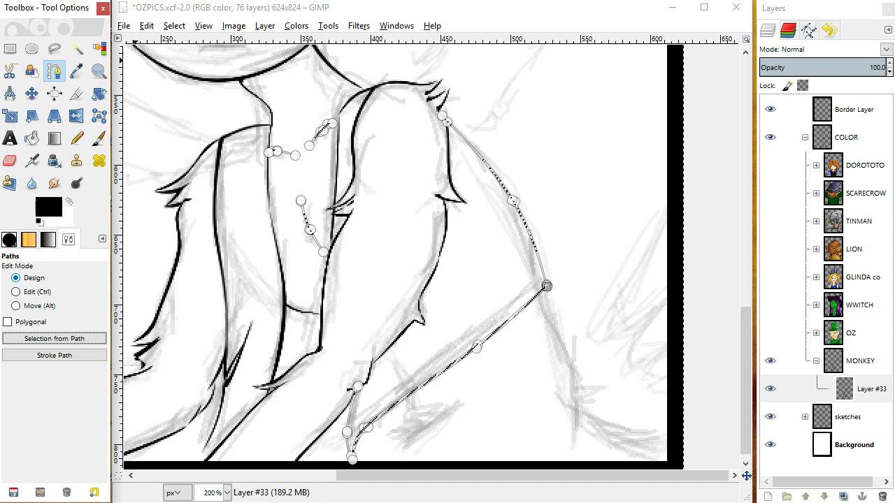
Paint the selected chest, belly and long outer contour lines black with the Paintbrush.
click(99, 138)
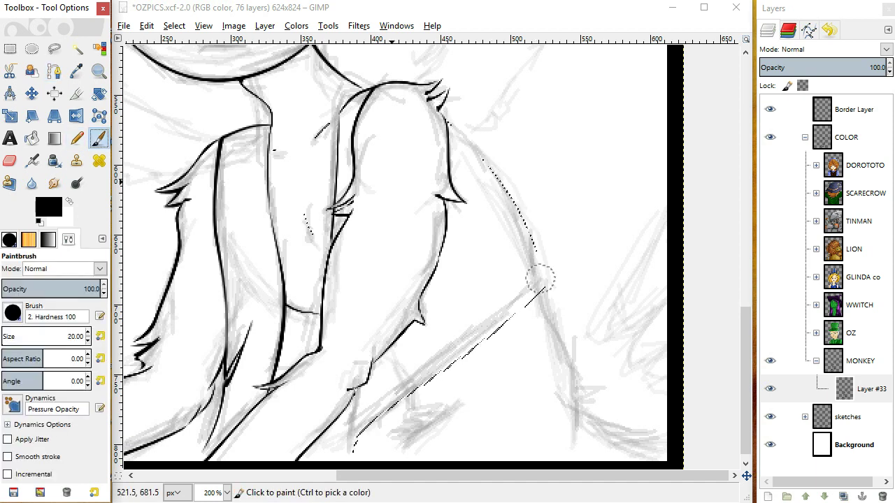
mouse_move(296, 139)
mouse_down()
mouse_move(300, 156)
mouse_move(274, 148)
mouse_move(302, 160)
mouse_up()
drag(302, 204, 318, 249)
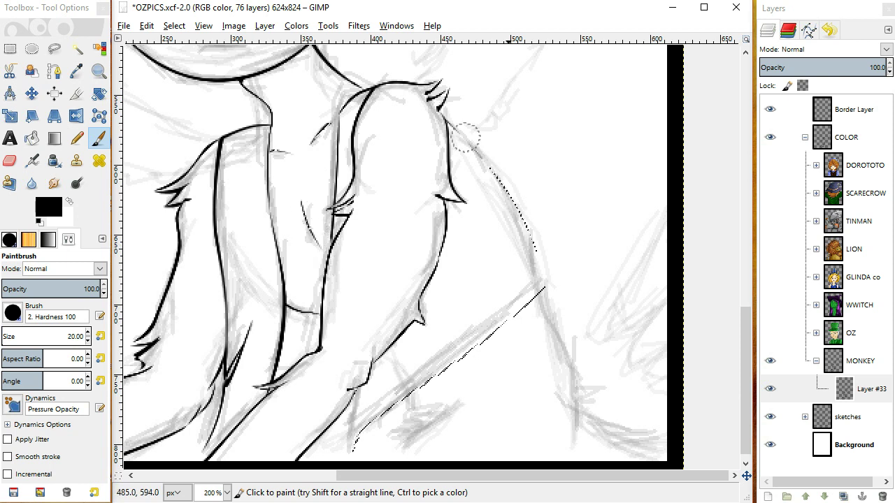
mouse_move(465, 137)
mouse_down()
mouse_move(519, 220)
mouse_move(534, 217)
mouse_move(539, 291)
mouse_move(362, 454)
mouse_move(359, 403)
mouse_move(343, 446)
mouse_up()
mouse_move(543, 286)
mouse_down()
mouse_move(381, 417)
mouse_move(352, 461)
mouse_up()
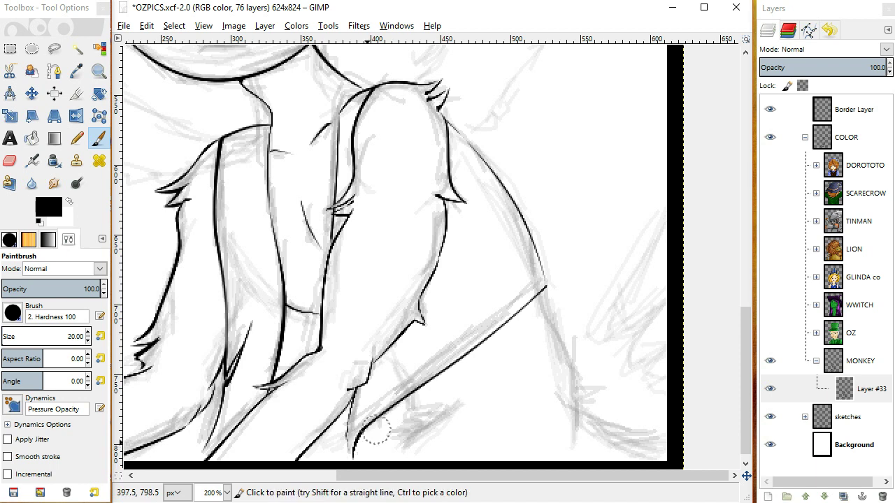
Draw a long thin path from about (523, 691) to (541, 817) and back, bending both edges outward near (549, 745) along the sketch.
click(98, 71)
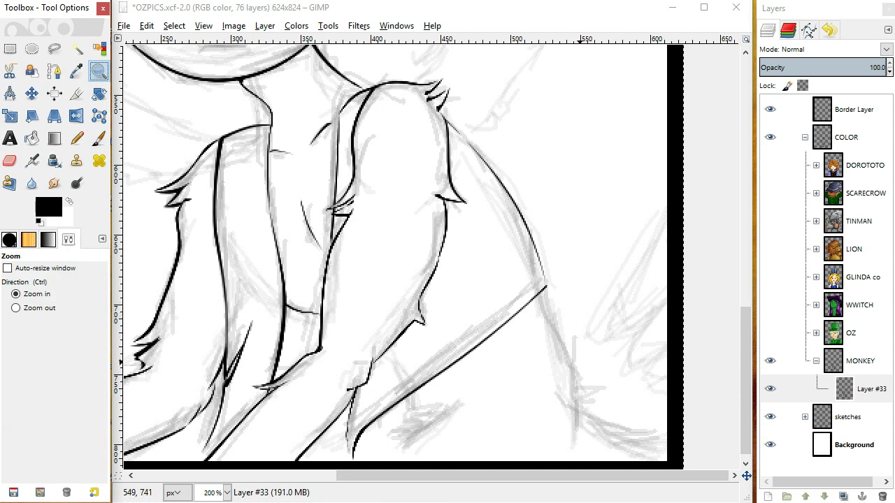
click(580, 360)
drag(579, 359, 541, 222)
scroll(533, 251, right, 1)
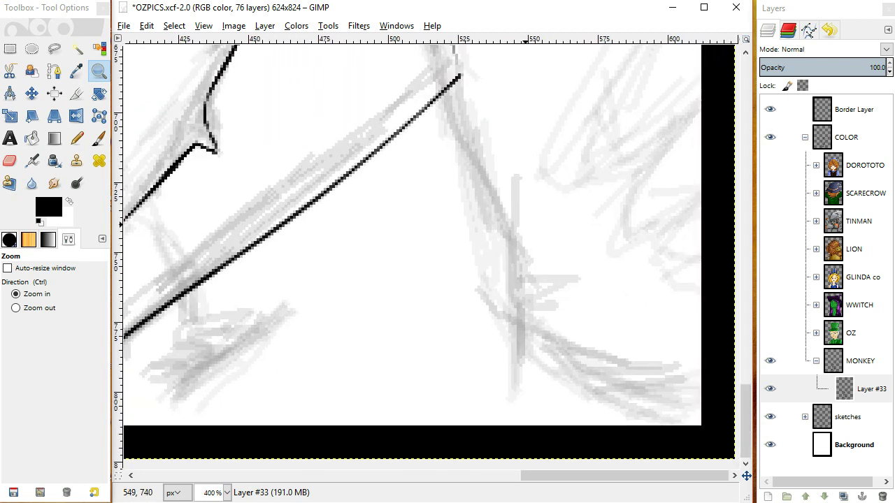
click(54, 70)
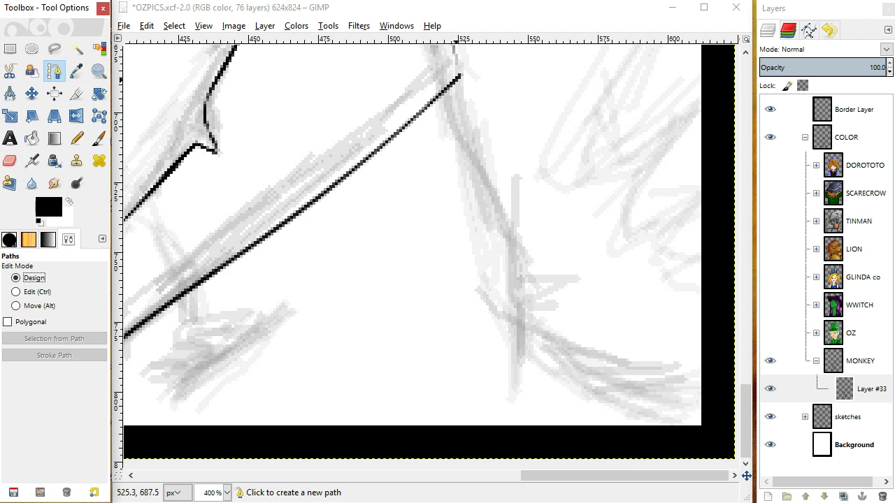
click(453, 87)
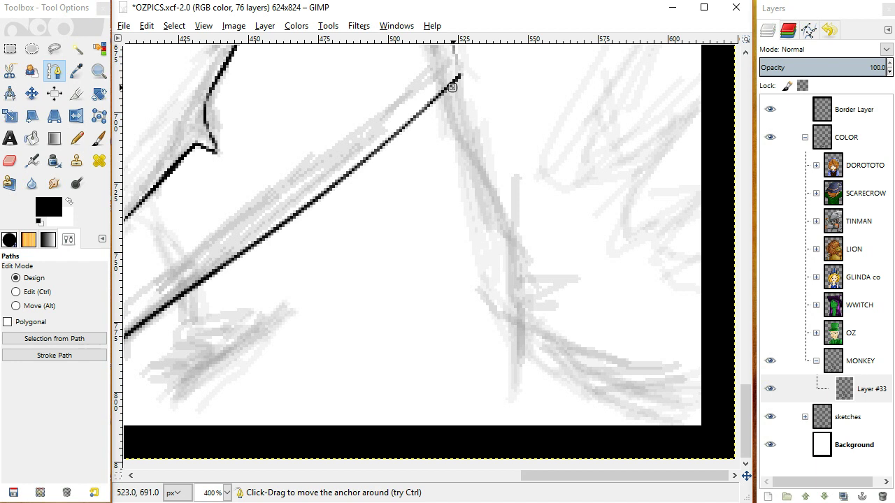
drag(452, 87, 502, 441)
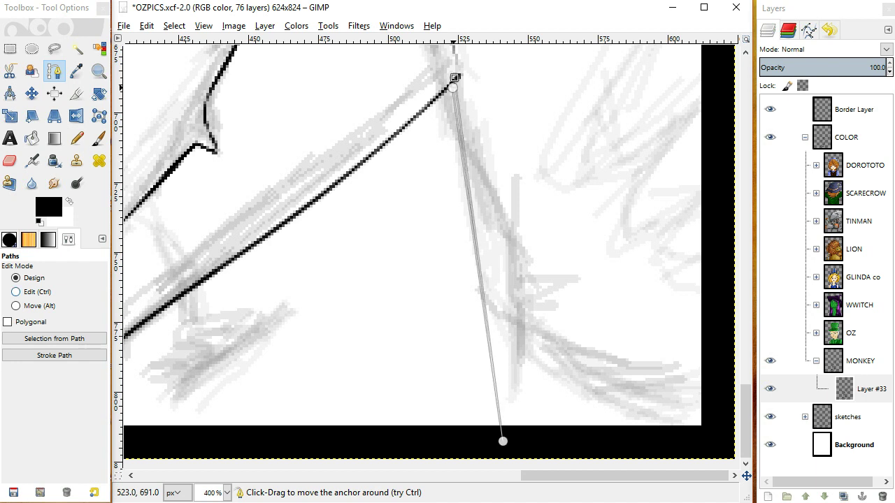
key(ctrl)
drag(477, 227, 524, 238)
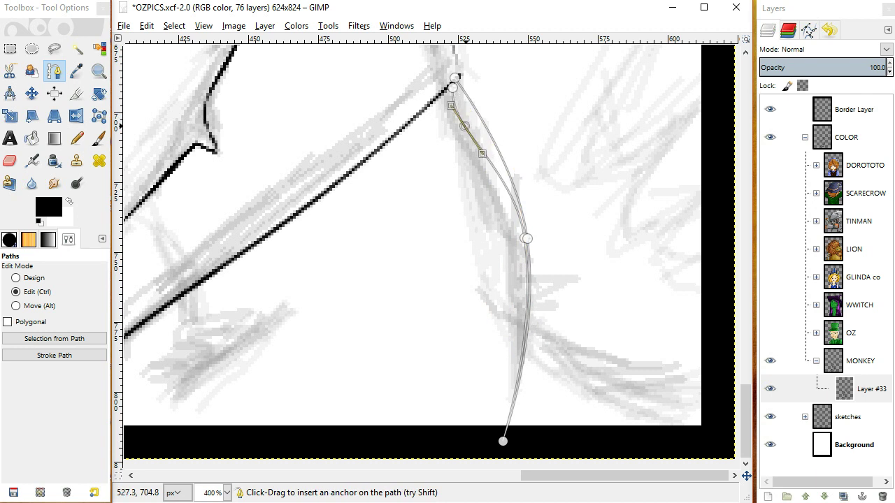
click(471, 123)
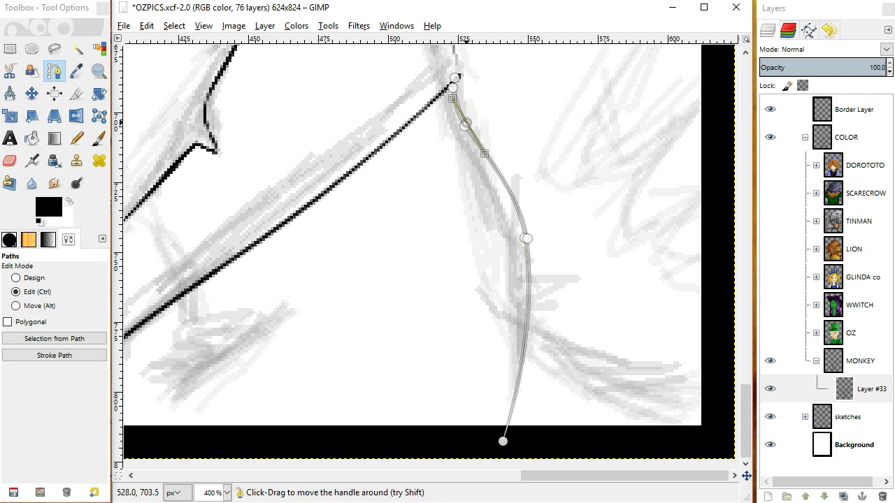
Draw a thin branch path between about (547, 772) and the border at (613, 794), bending both edges downward near (575, 790).
click(15, 277)
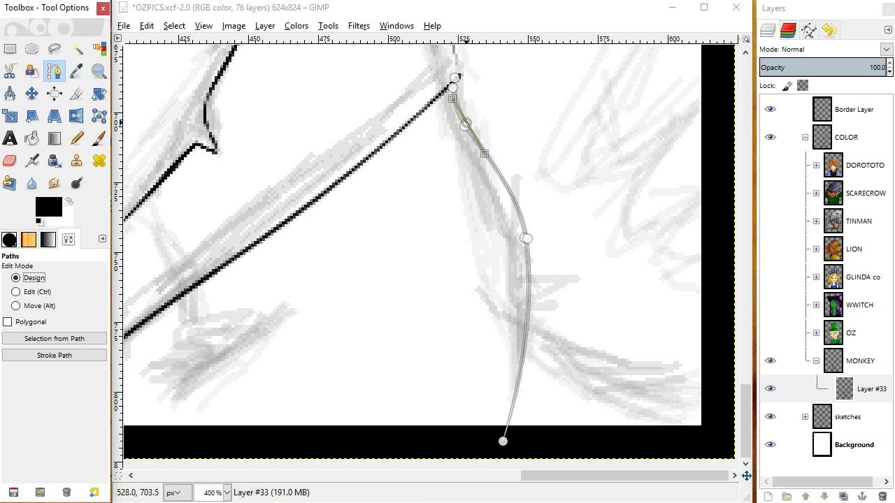
click(705, 375)
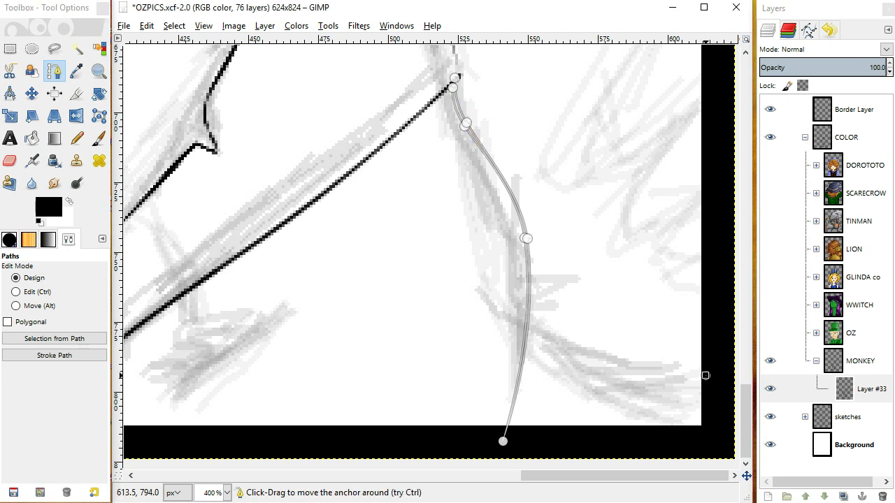
mouse_move(705, 375)
mouse_down()
mouse_move(519, 312)
mouse_move(718, 377)
mouse_up()
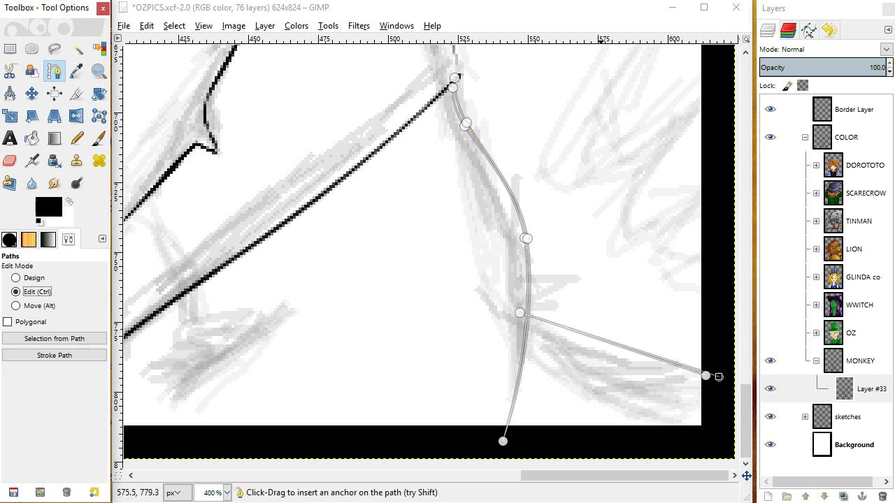
ctrl+click(604, 356)
drag(604, 355, 598, 364)
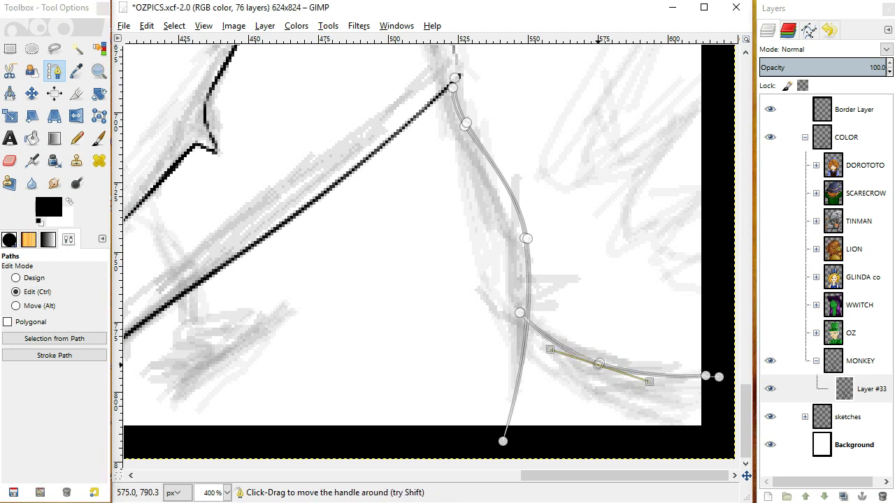
Move the branch path's inner anchor onto the long curve and raise the long curve's lower end slightly.
click(28, 277)
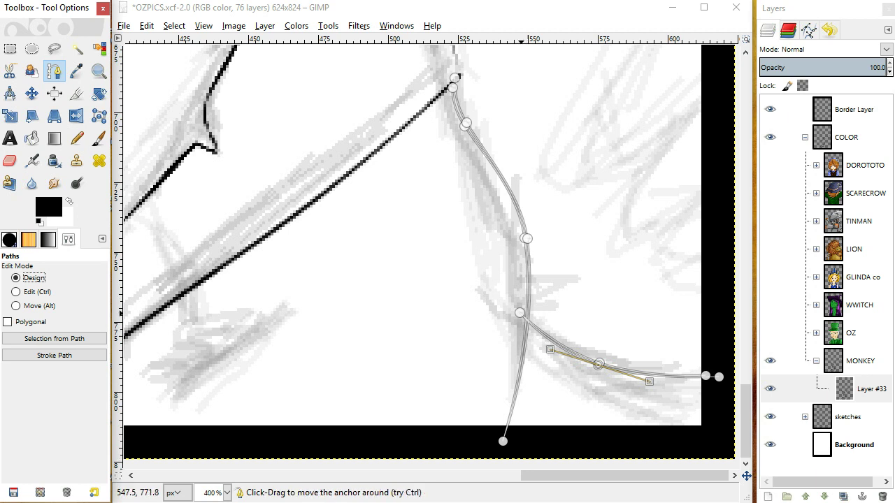
drag(519, 313, 528, 319)
drag(503, 441, 500, 433)
scroll(500, 433, left, 10)
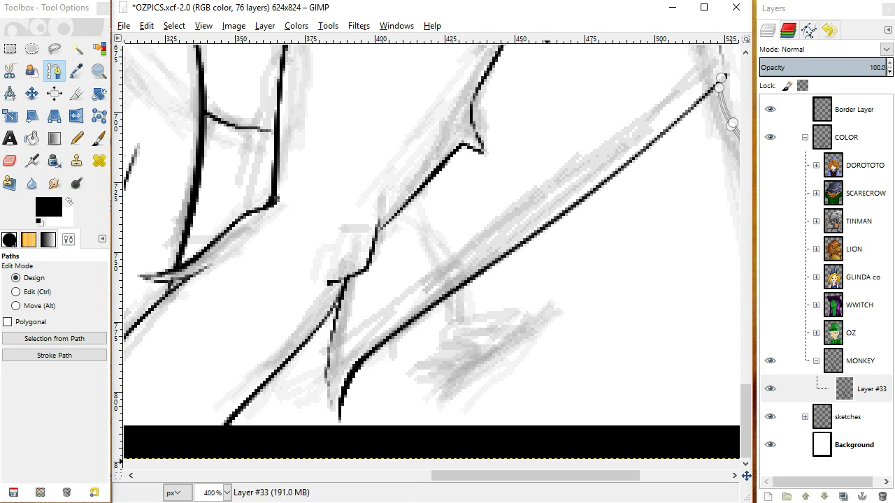
drag(547, 475, 636, 475)
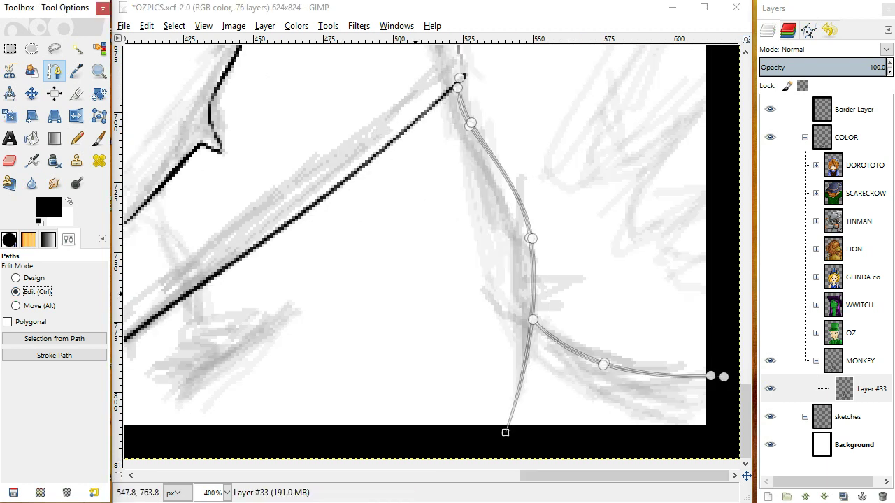
ctrl+click(603, 364)
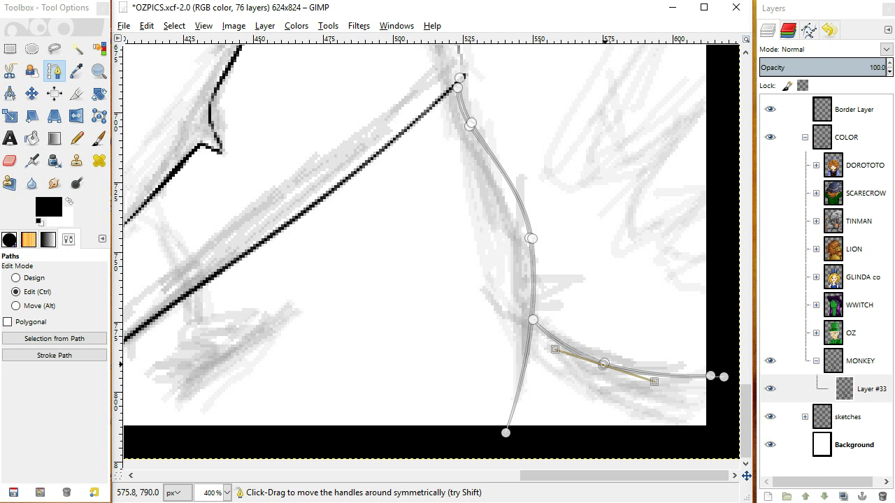
Draw a thin diagonal path between about (402, 817) and (463, 768), bending both edges near (419, 799).
scroll(603, 364, left, 10)
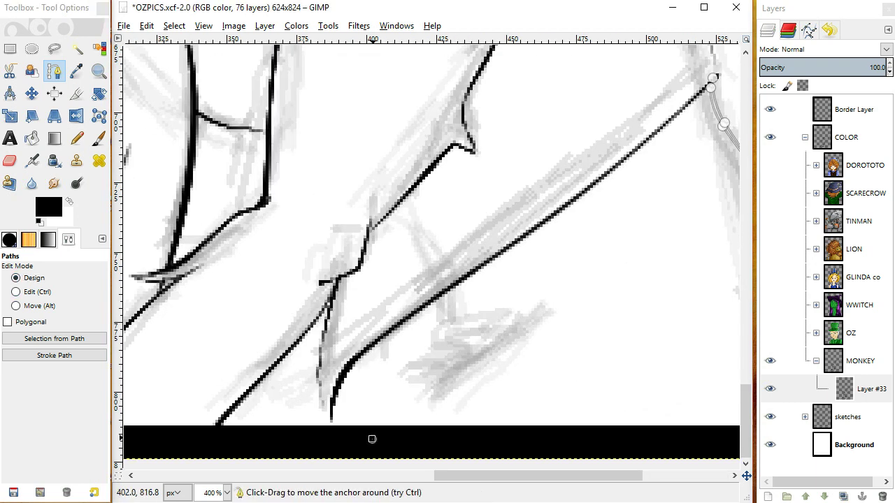
drag(543, 304, 356, 441)
key(ctrl)
ctrl+click(418, 389)
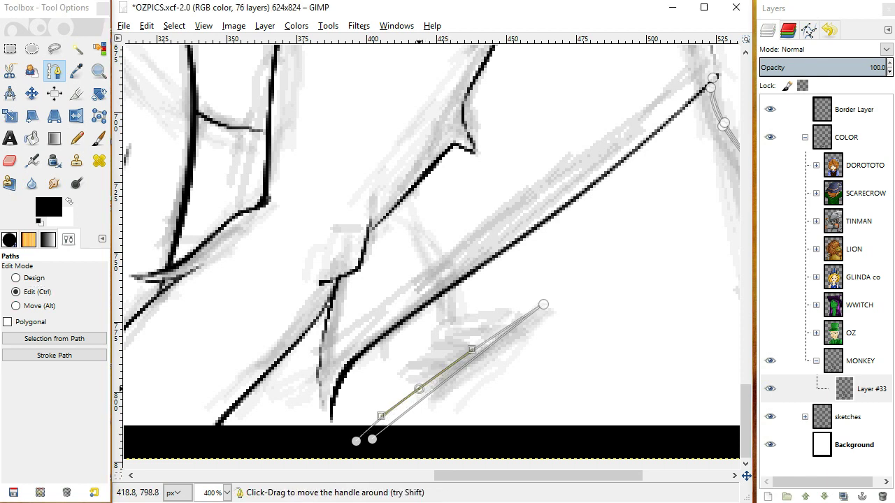
drag(429, 394, 420, 389)
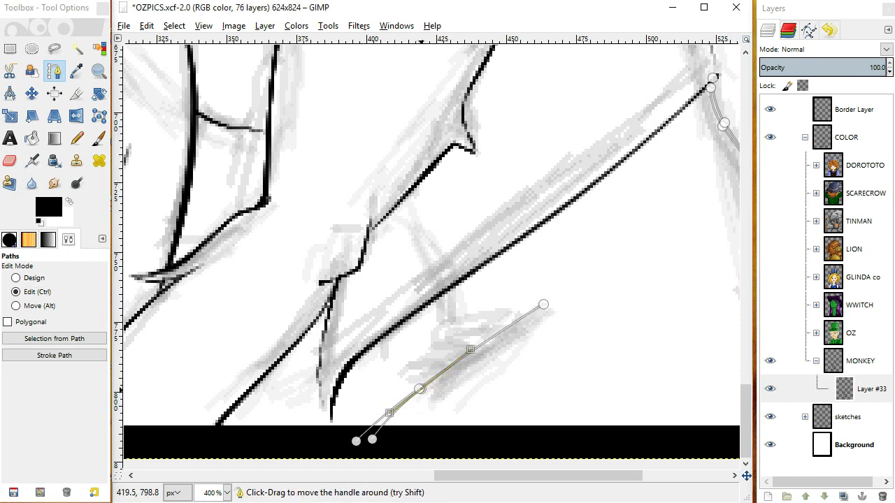
drag(490, 475, 465, 475)
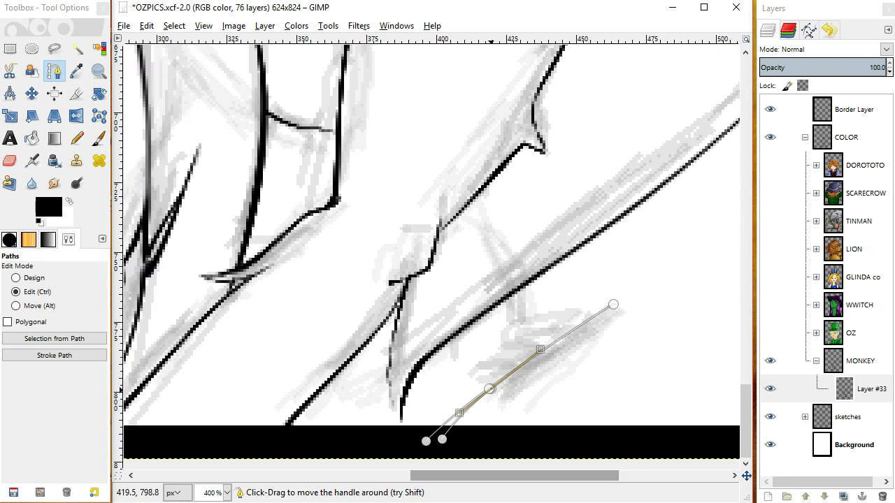
Draw a thin path from about (352, 807) to (383, 788) and back beside the lower arm line, bending both edges upward near (372, 793).
click(30, 277)
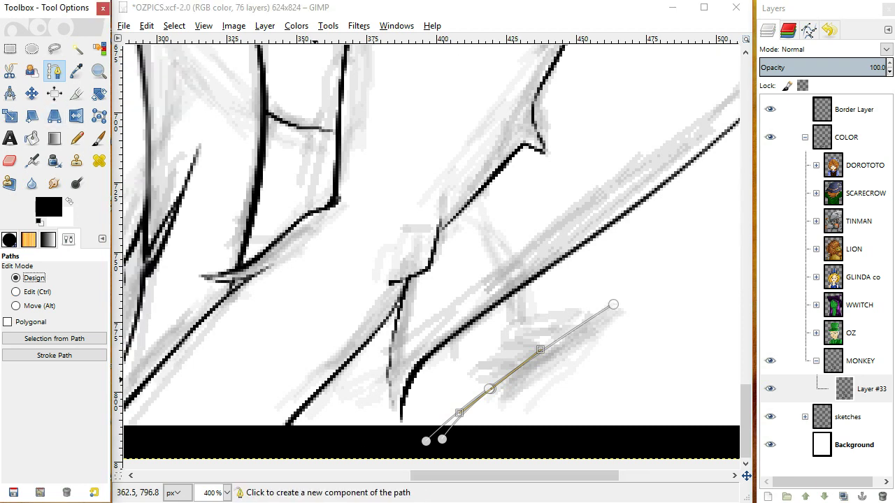
click(300, 412)
drag(300, 412, 389, 360)
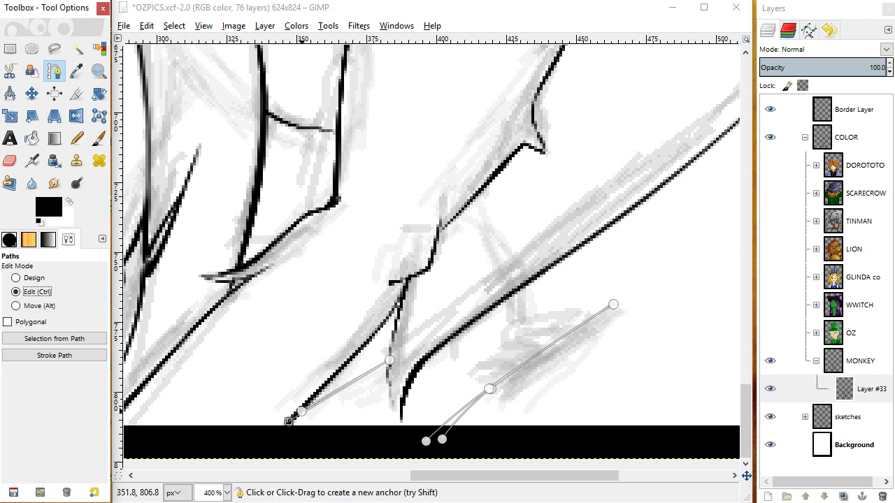
ctrl+click(358, 372)
drag(362, 377, 359, 372)
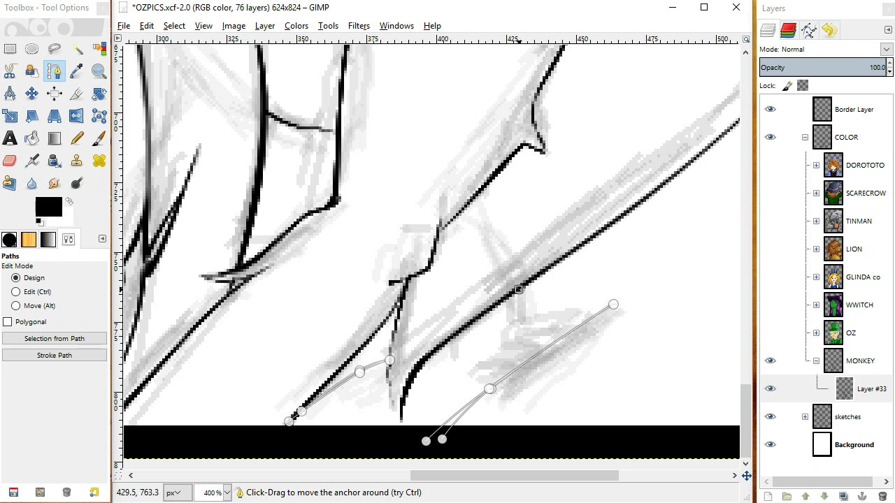
Draw a short thin path from the lower diagonal line at about (429, 763) to (425, 795), bending both edges outward near (429, 777).
drag(518, 289, 520, 284)
key(ctrl)
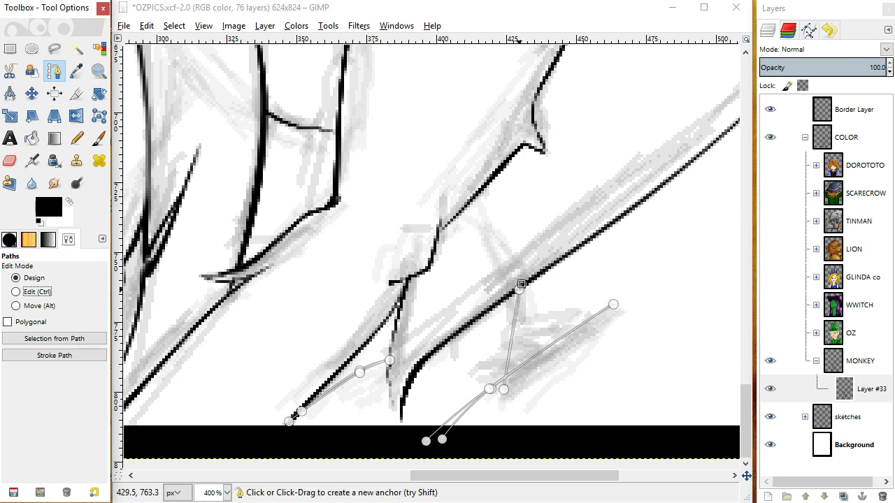
drag(520, 328, 518, 327)
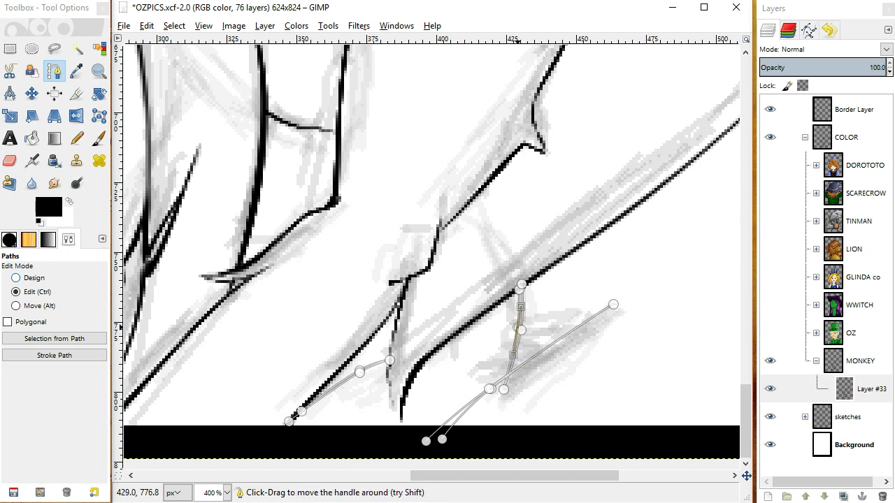
click(16, 277)
drag(504, 389, 503, 379)
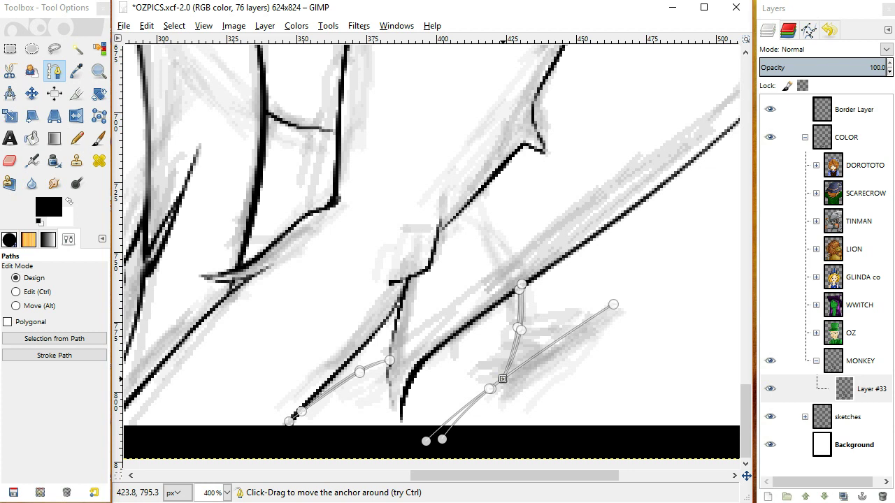
drag(502, 378, 507, 377)
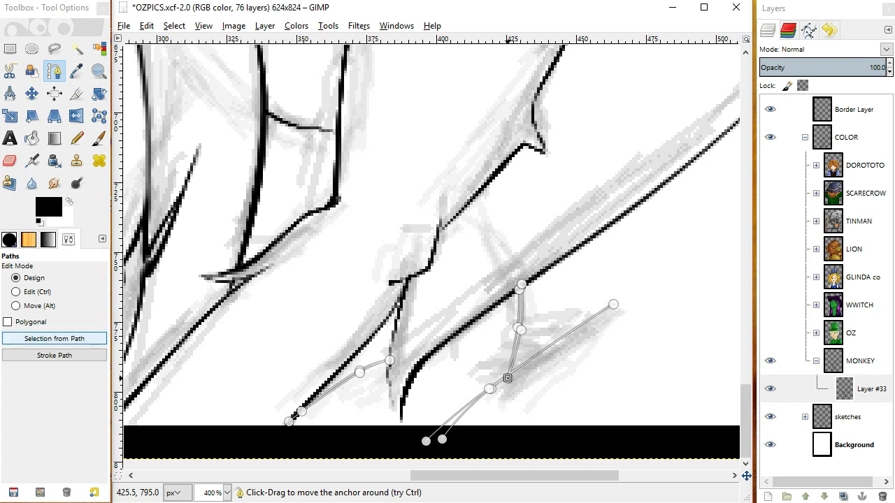
Convert all the drawn outer curve, branch and lower detail paths to a selection.
click(227, 492)
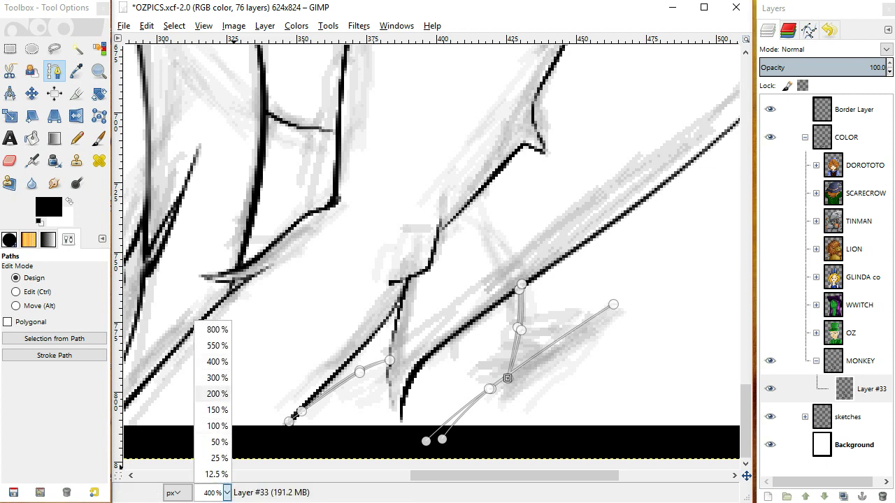
click(217, 393)
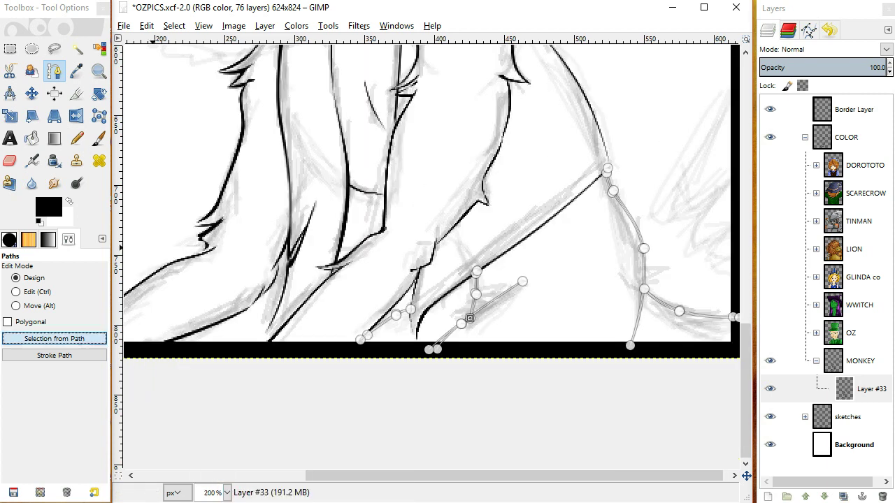
click(78, 339)
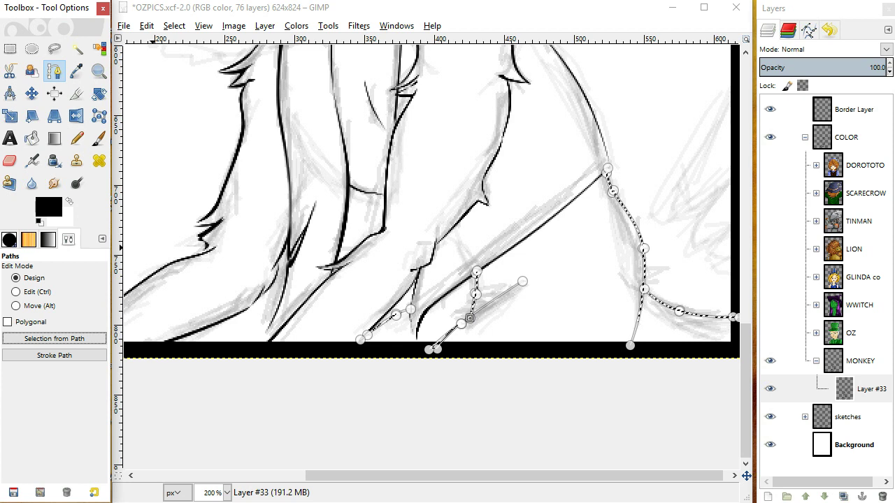
Paint the selected lower detail lines, outer curve and branch black with the Paintbrush.
click(99, 137)
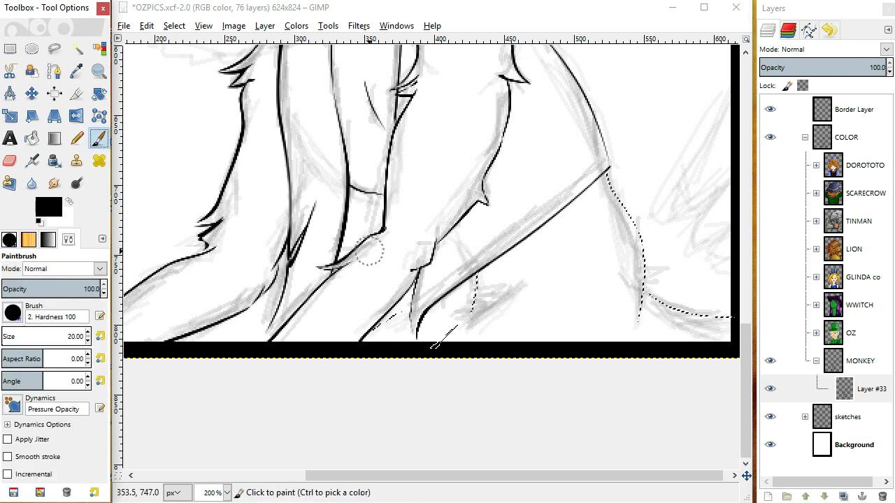
drag(405, 294, 371, 341)
drag(419, 301, 361, 343)
drag(480, 267, 438, 357)
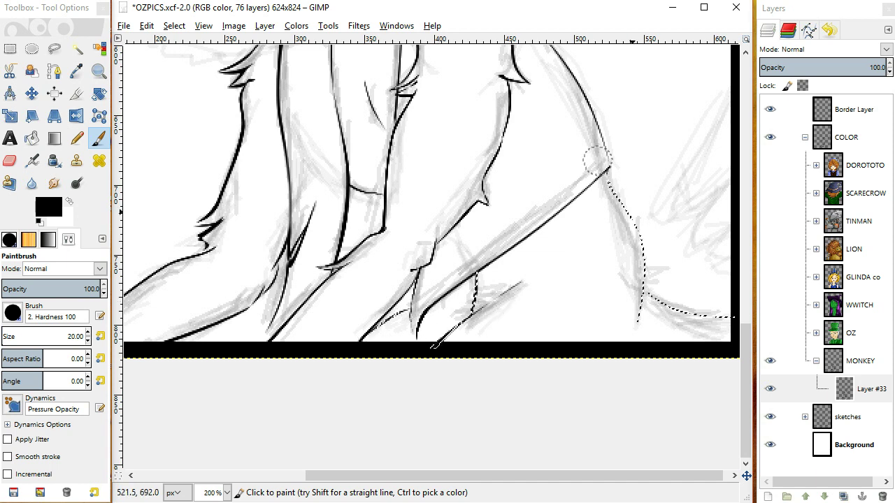
mouse_move(613, 175)
mouse_down()
mouse_move(638, 225)
mouse_move(646, 294)
mouse_move(632, 360)
mouse_move(624, 334)
mouse_move(687, 295)
mouse_move(689, 304)
mouse_move(655, 283)
mouse_up()
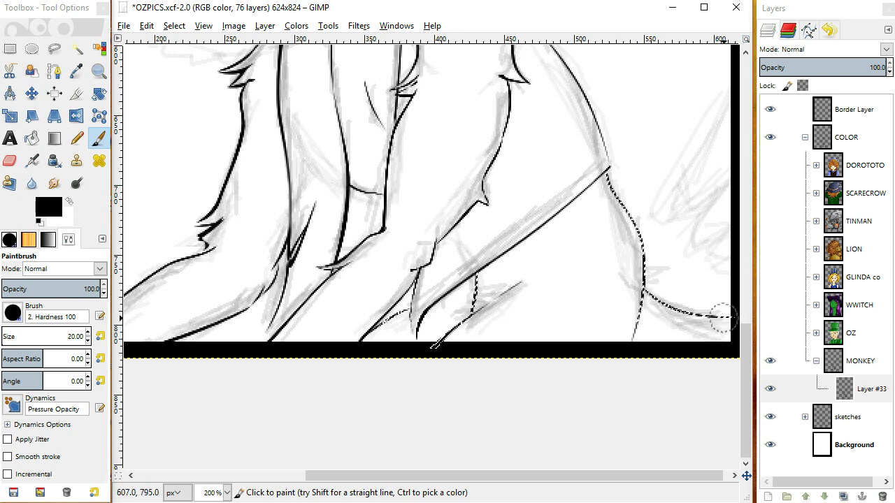
Clear the selection around the painted lower lines and outer curve.
key(ctrl+shift+a)
scroll(745, 391, up, 3)
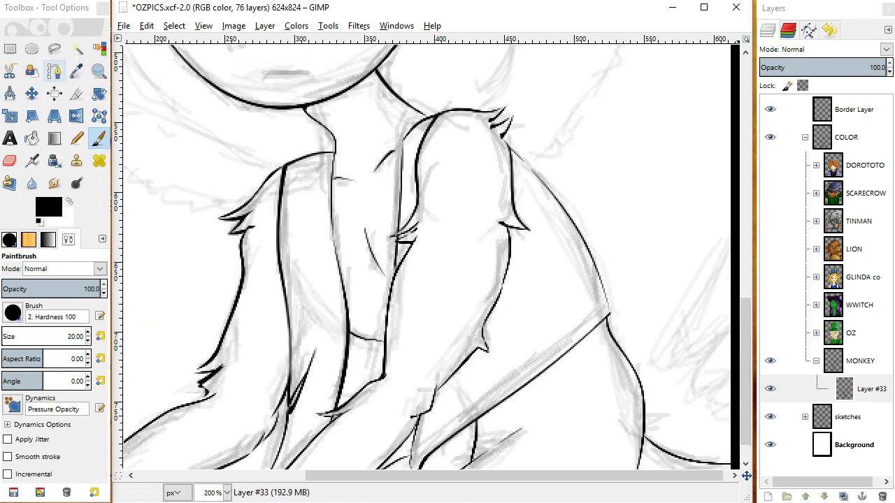
click(54, 71)
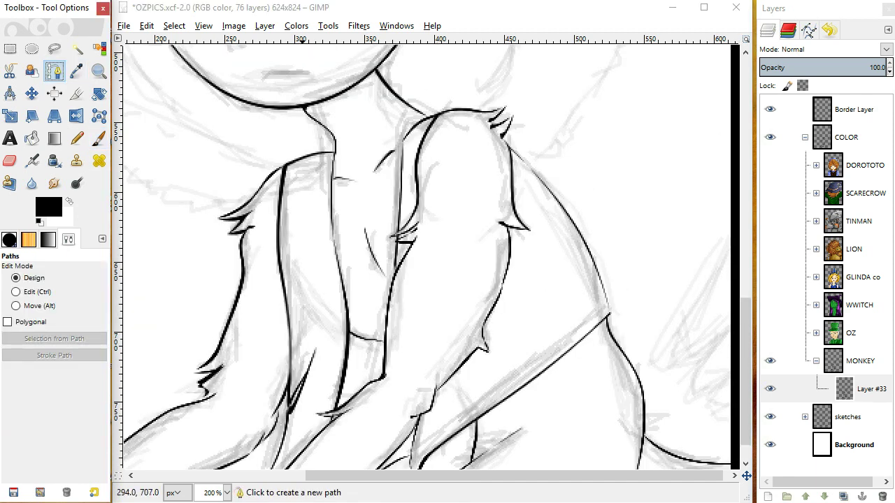
click(402, 258)
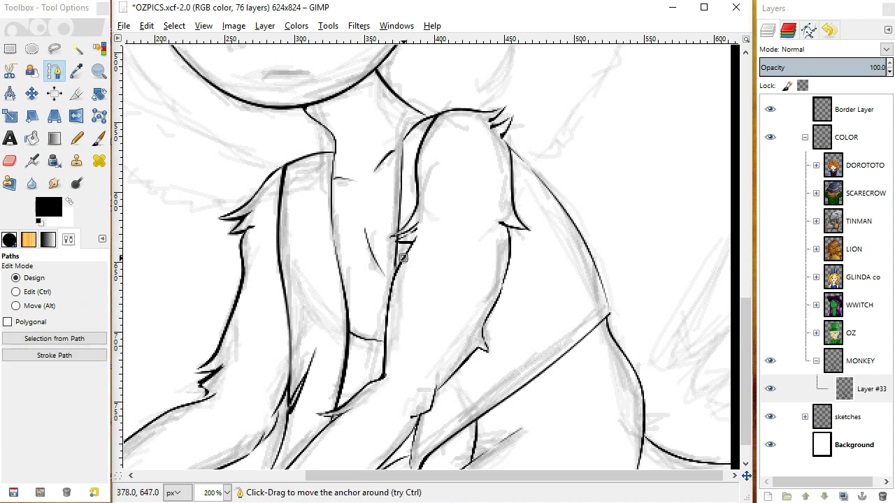
click(403, 137)
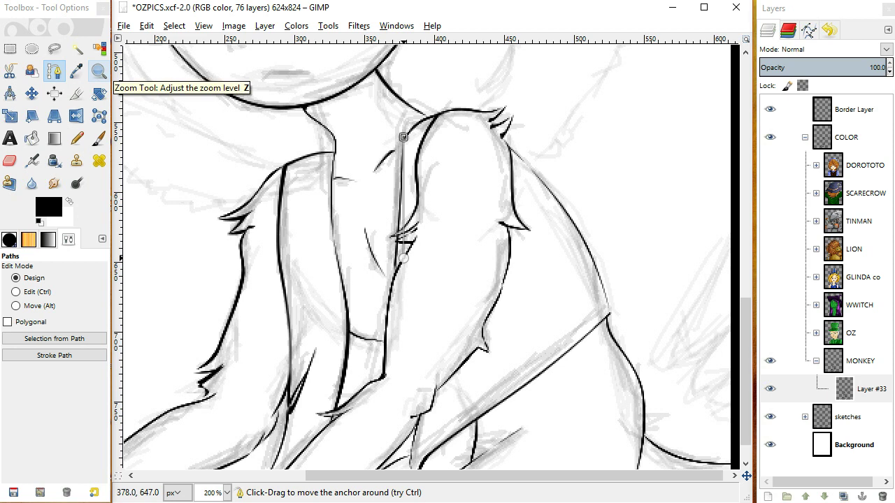
Draw a thin path along the inner upper-arm line from about (376, 564) to (380, 644) and back, bending its edges.
click(99, 70)
click(398, 236)
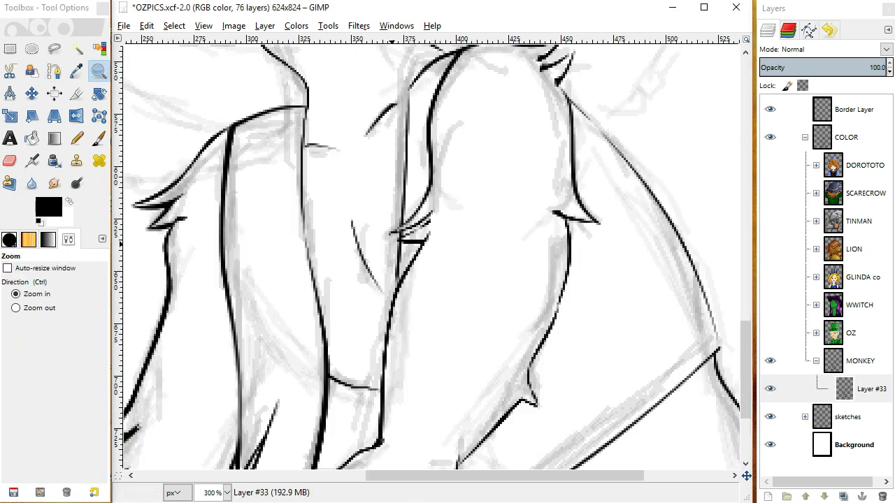
drag(393, 244, 378, 275)
key(b)
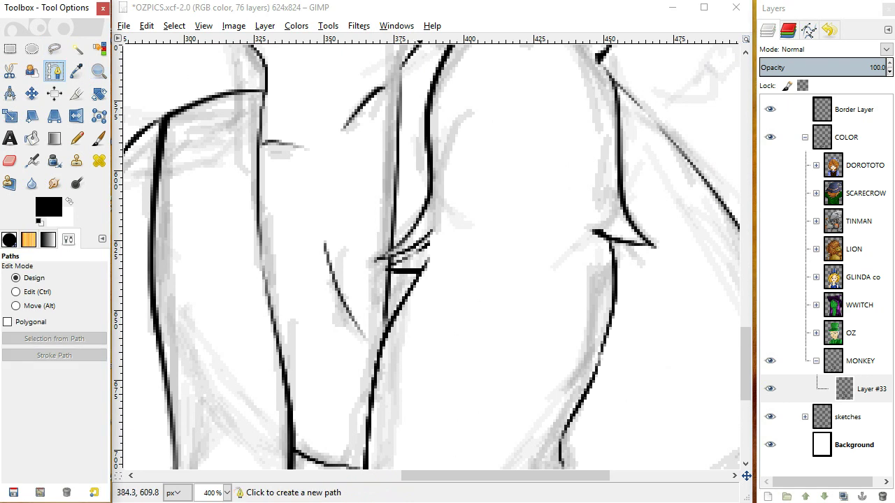
click(398, 70)
click(408, 295)
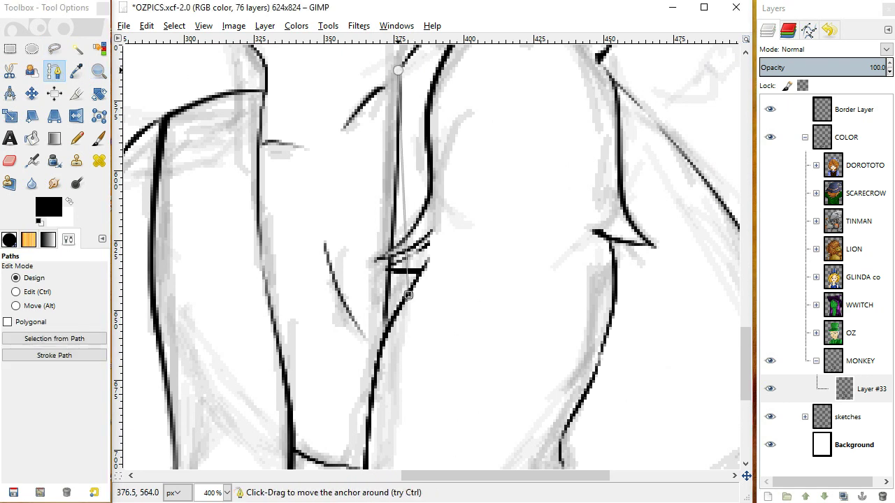
click(403, 62)
click(15, 291)
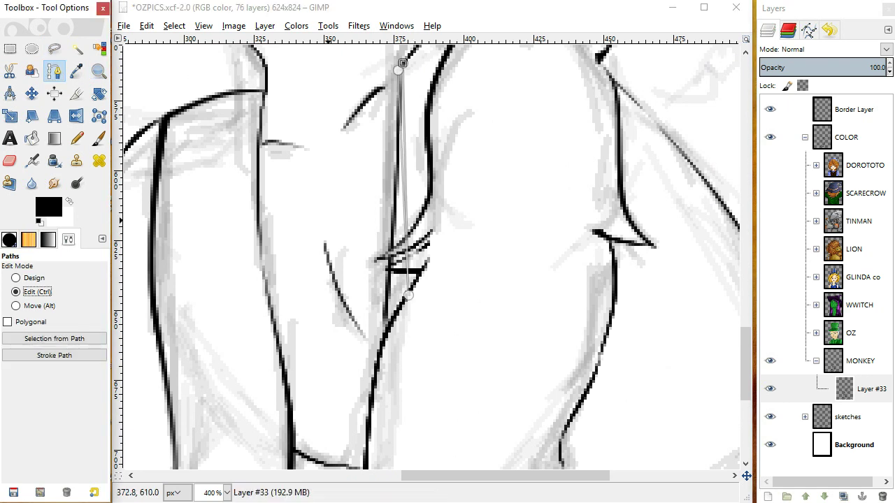
drag(408, 191, 406, 201)
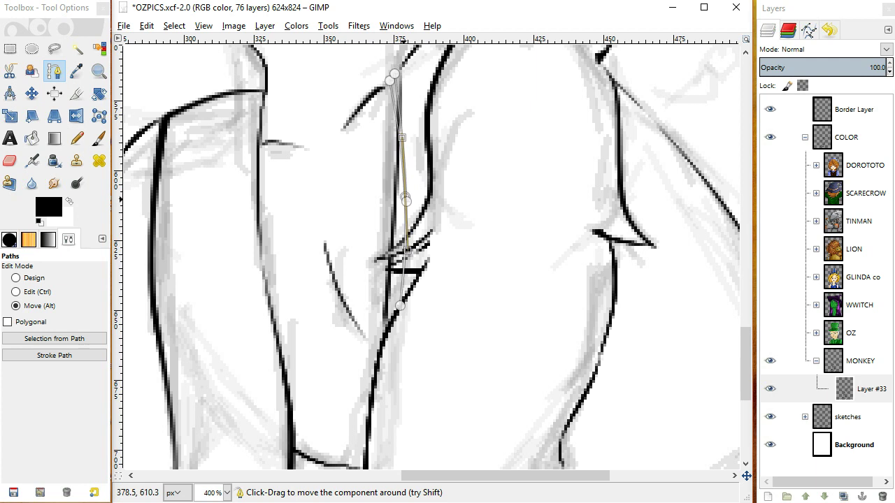
Reposition the thin path's lower end to about (381, 643) and its upper end to about (384, 555).
scroll(426, 257, down, 5)
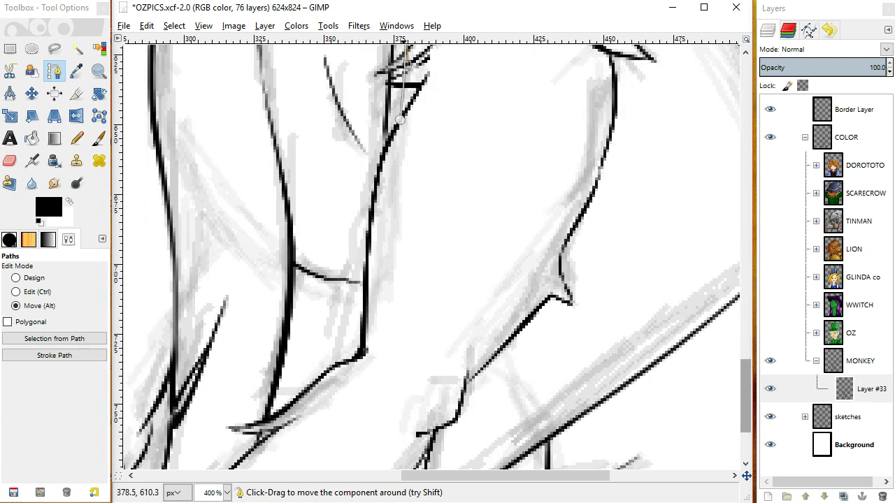
scroll(405, 49, up, 1)
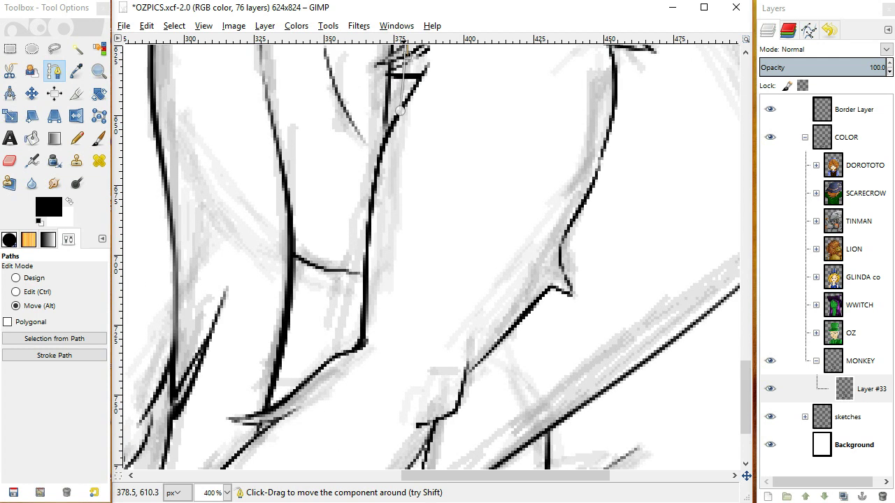
click(15, 278)
drag(400, 111, 410, 96)
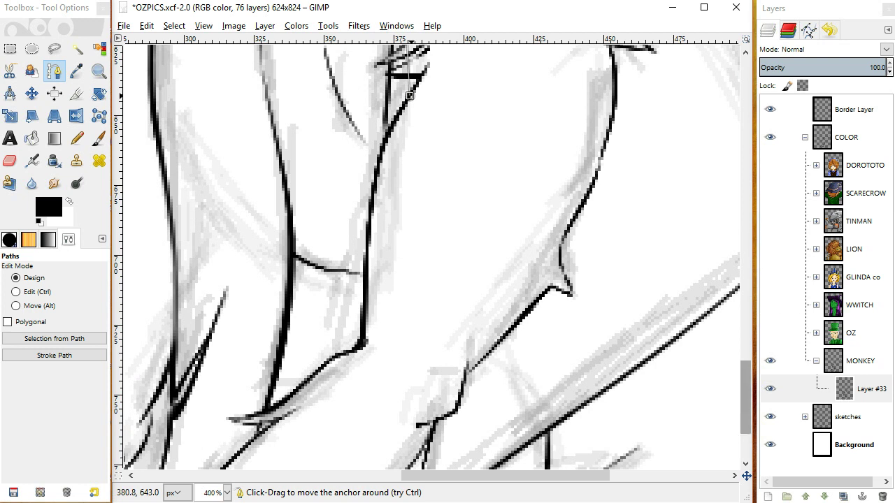
scroll(409, 96, up, 6)
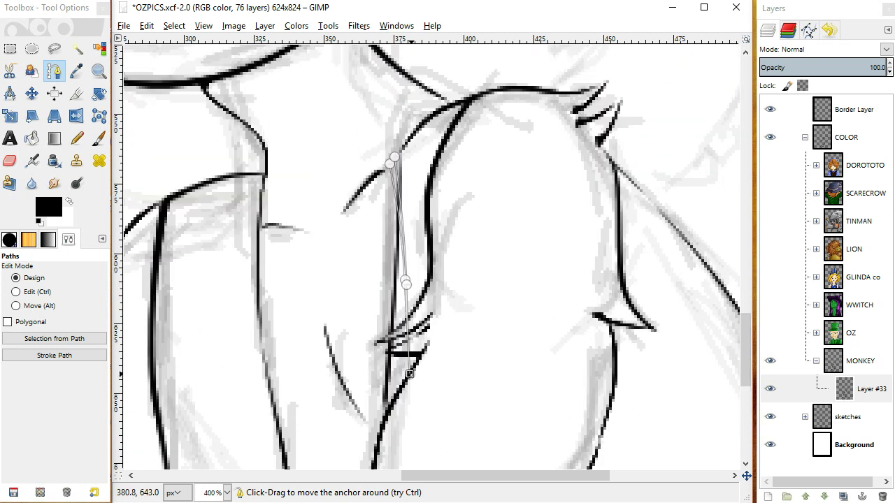
drag(394, 157, 420, 129)
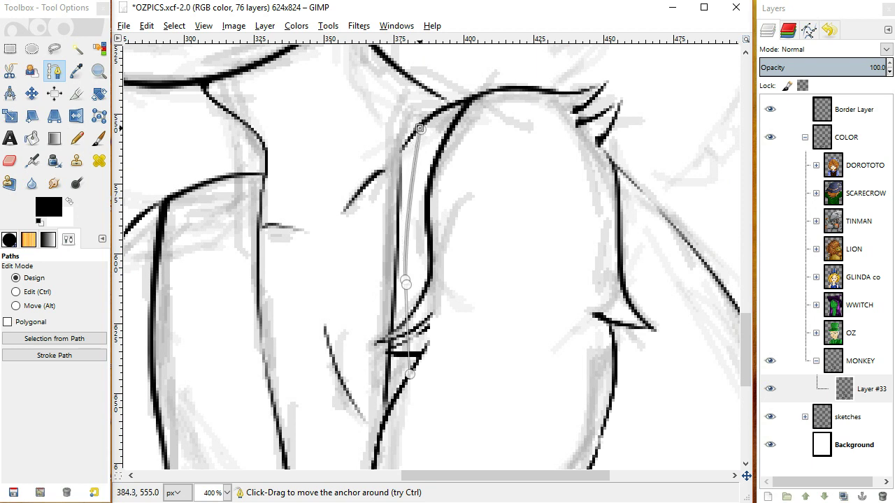
Convert the inner upper-arm path to a selection and paint it black with the Paintbrush.
click(55, 338)
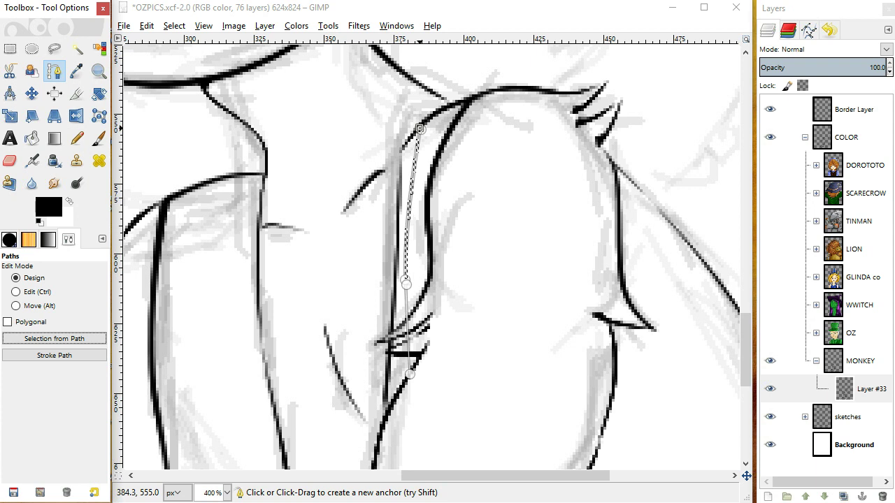
key(p)
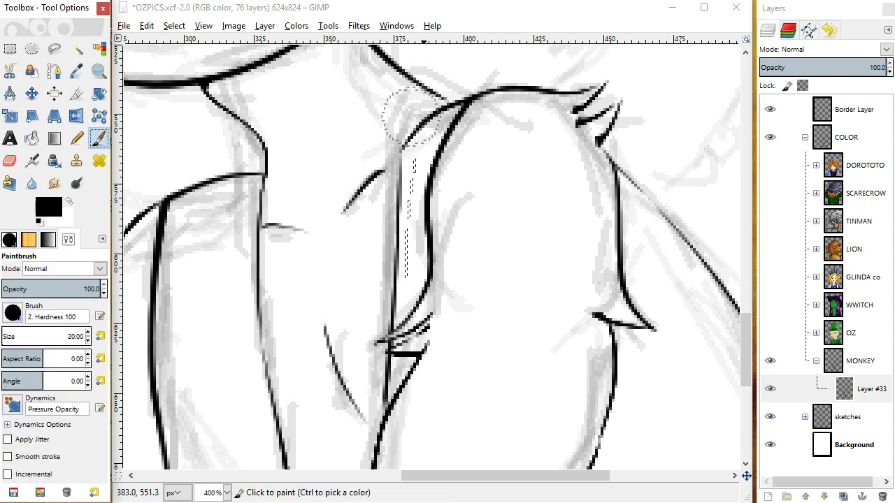
mouse_move(428, 120)
mouse_down()
mouse_move(405, 239)
mouse_move(409, 329)
mouse_up()
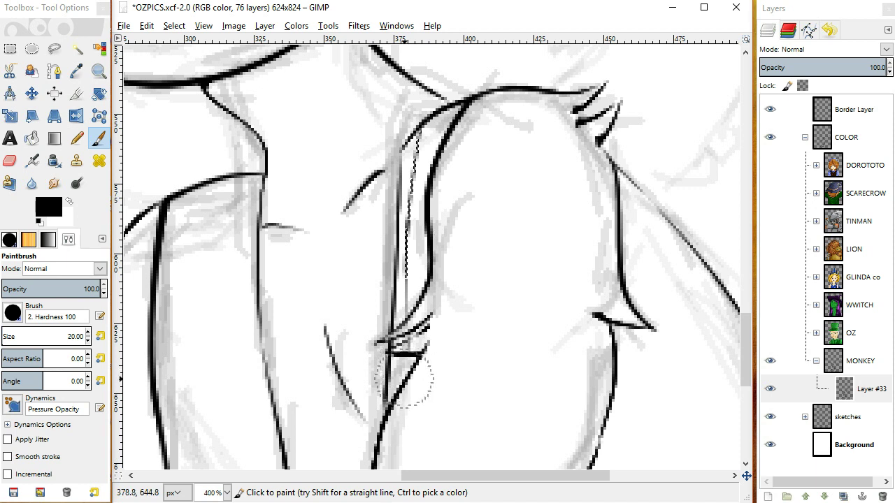
drag(405, 273, 402, 335)
drag(420, 142, 407, 318)
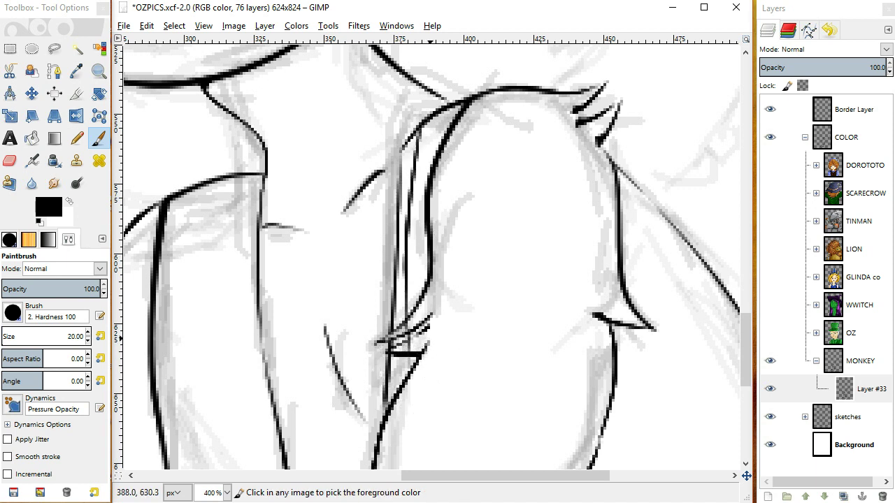
Free-select and delete the pieces of the new arm line that cross the gaps between the inner-arm fur tufts.
click(54, 48)
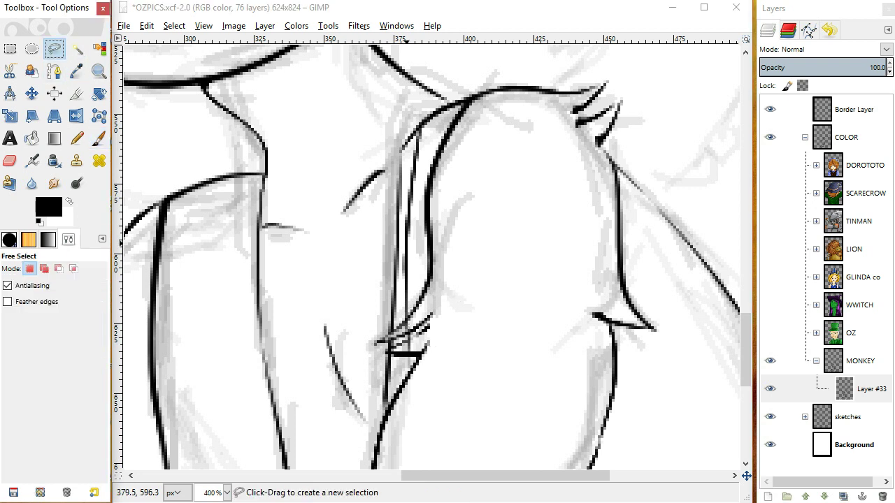
click(397, 330)
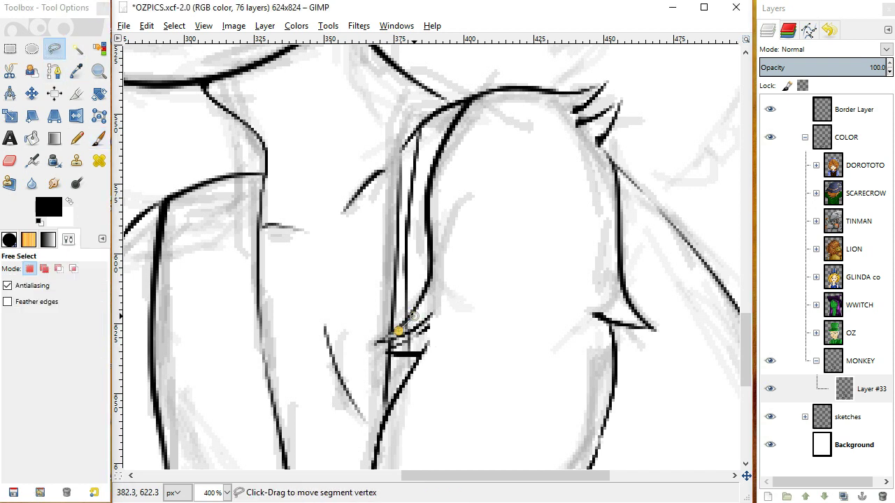
click(409, 330)
click(422, 316)
click(414, 316)
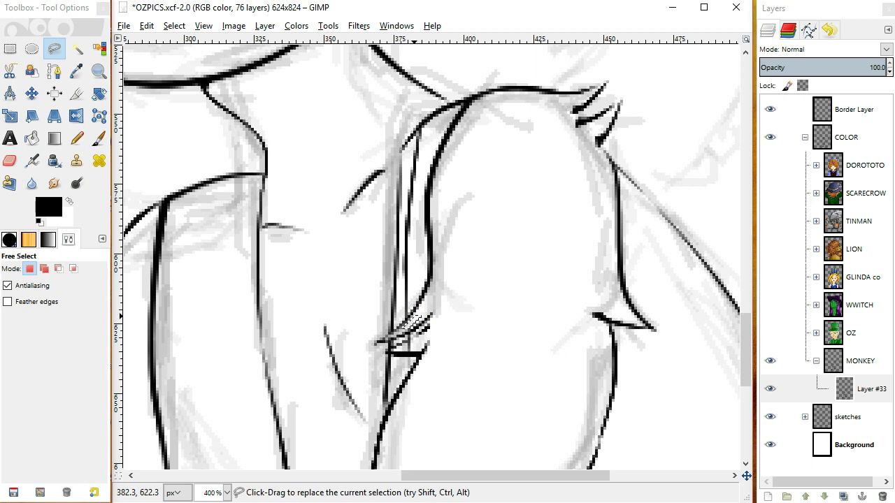
click(417, 340)
click(400, 345)
click(409, 351)
click(422, 342)
click(417, 340)
key(Delete)
Free-select and delete the old inner-arm line below the lowest tuft and its remnant between the tufts.
mouse_move(391, 395)
mouse_down()
mouse_move(379, 417)
mouse_move(378, 381)
mouse_move(386, 358)
mouse_move(397, 353)
mouse_move(391, 394)
mouse_up()
key(Return)
key(Delete)
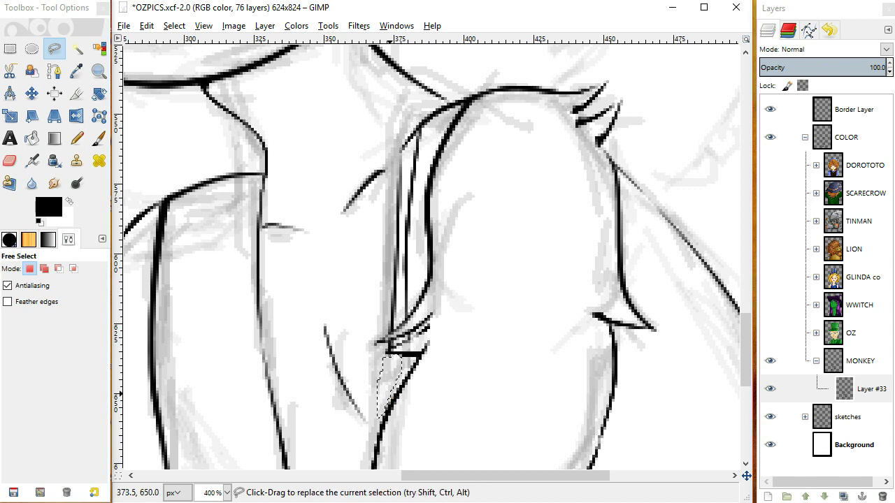
click(384, 342)
Free-select and delete the old inner upper-arm line from the tufts up to about (391, 547), leaving nothing selected.
click(384, 328)
click(388, 219)
click(399, 116)
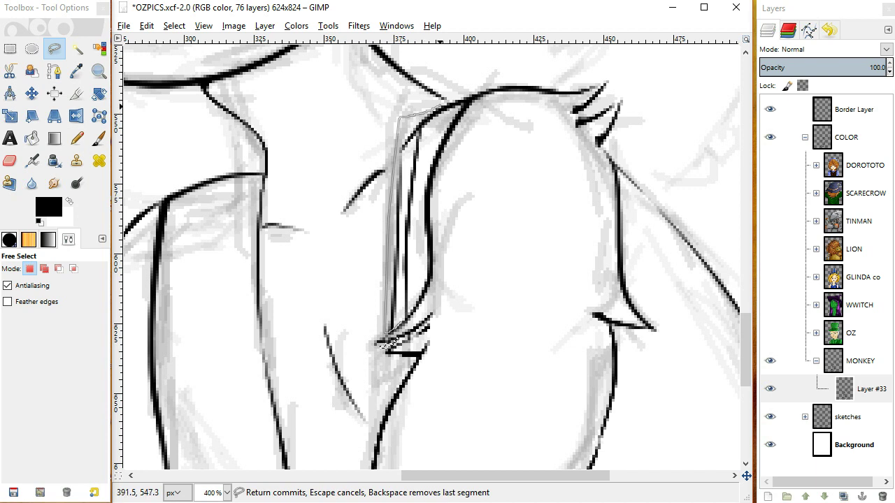
click(405, 169)
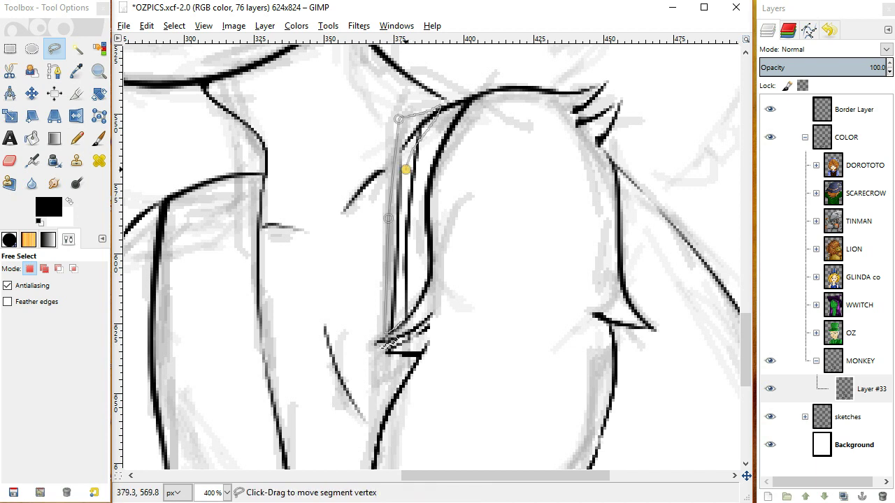
click(404, 202)
click(402, 239)
click(400, 287)
double_click(385, 328)
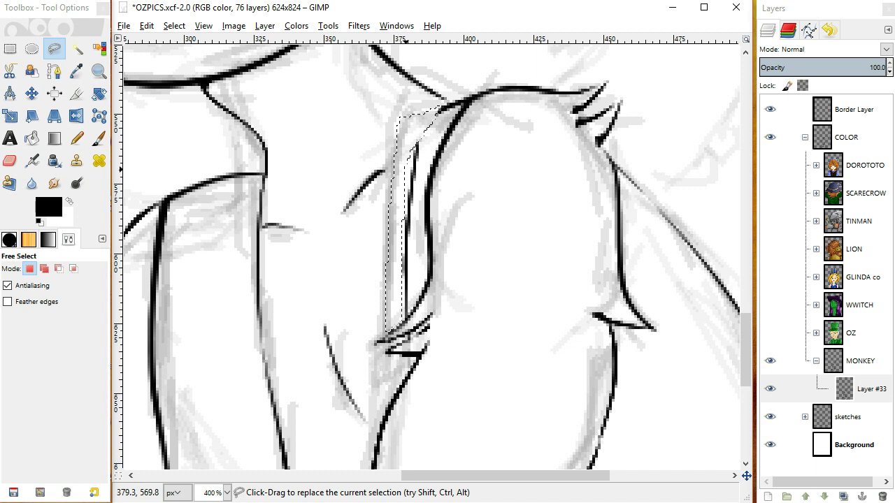
key(ctrl+shift)
key(ctrl+shift+a)
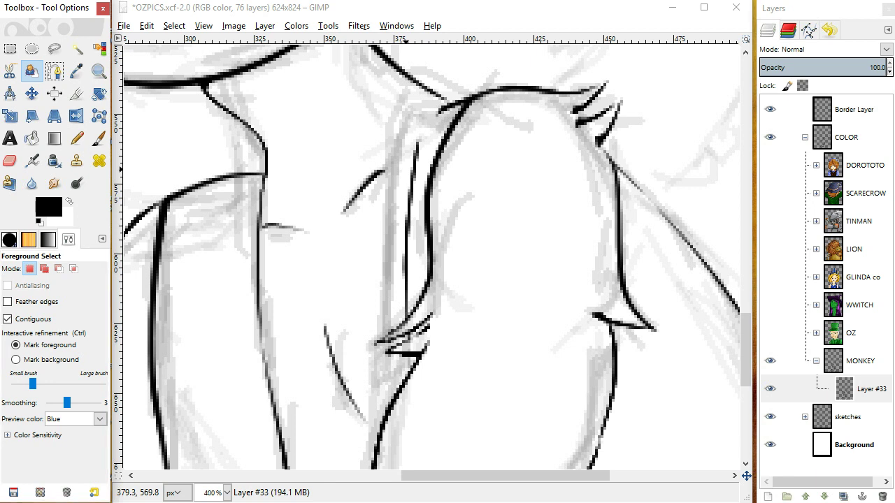
Draw a short curved path from the shoulder at about (395, 547) to the arm line at (383, 565), select it and paint it black.
key(b)
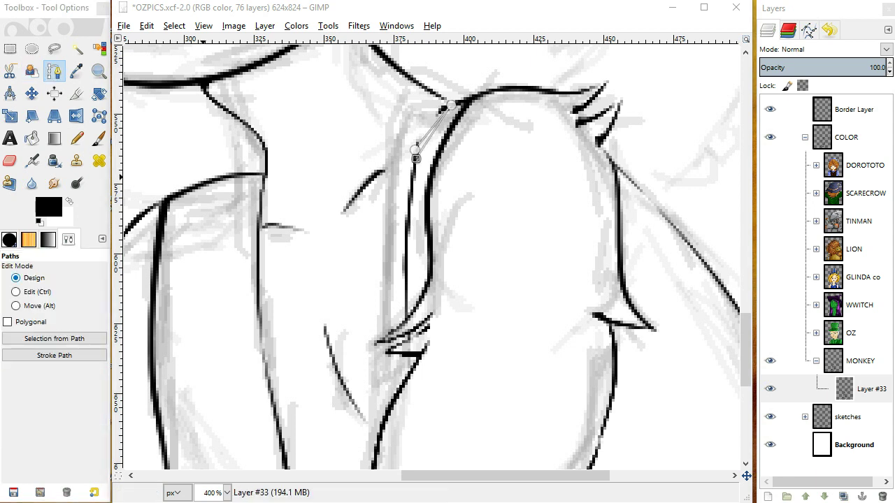
click(16, 291)
click(436, 117)
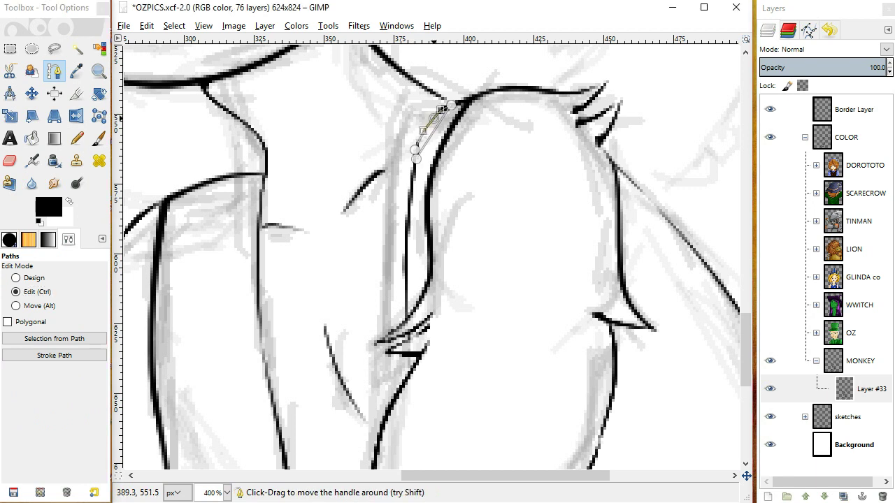
key(ctrl+z)
drag(434, 122, 431, 123)
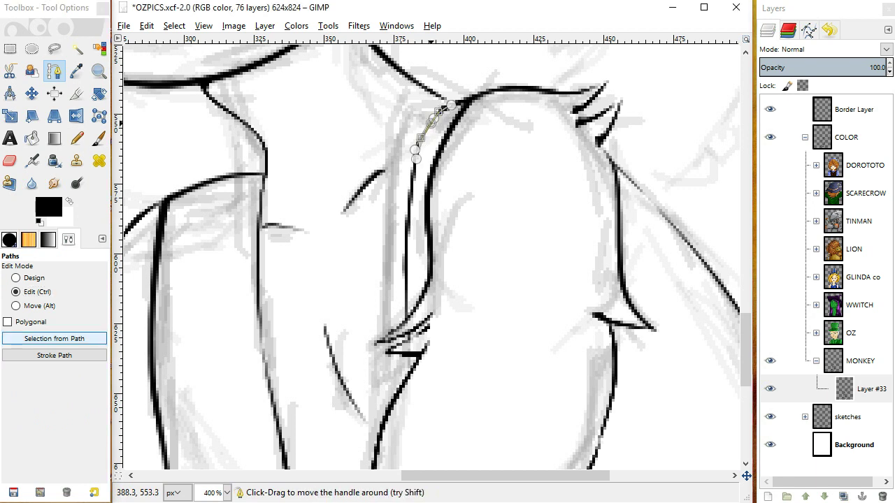
click(55, 338)
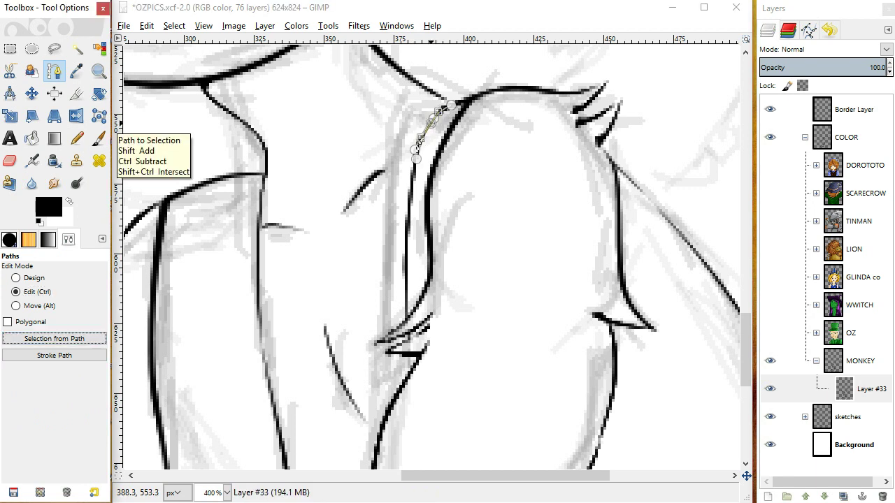
key(p)
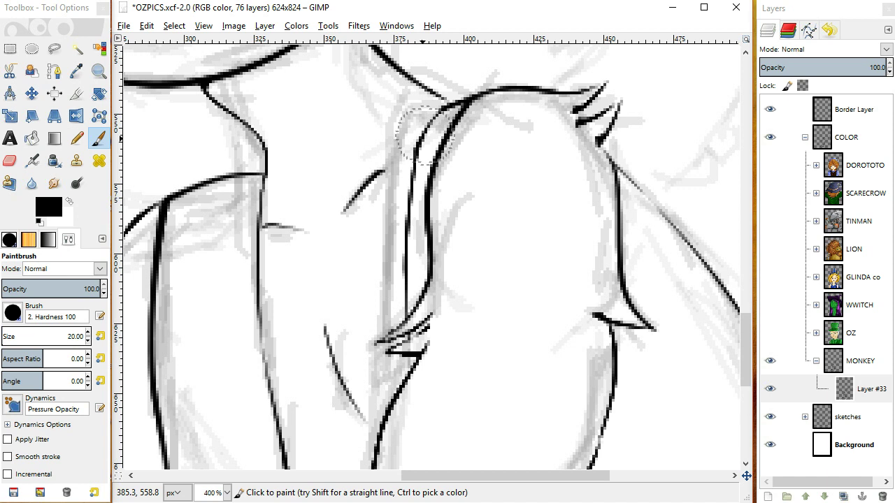
Hide the sketches layer group to review the inked line art across the whole canvas.
click(227, 493)
click(213, 394)
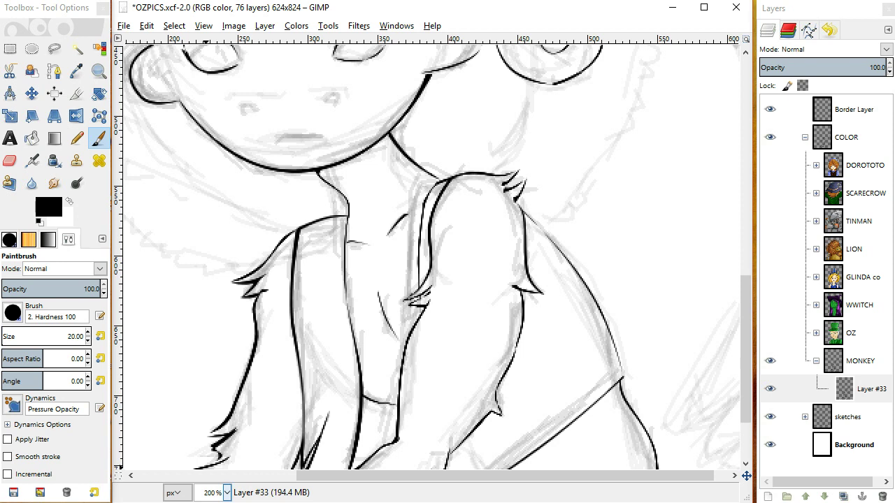
click(226, 493)
click(214, 410)
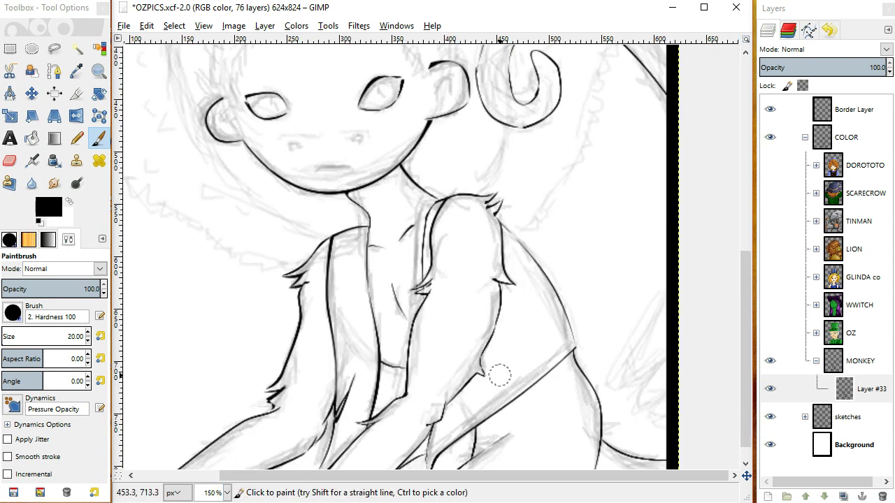
click(226, 493)
click(221, 426)
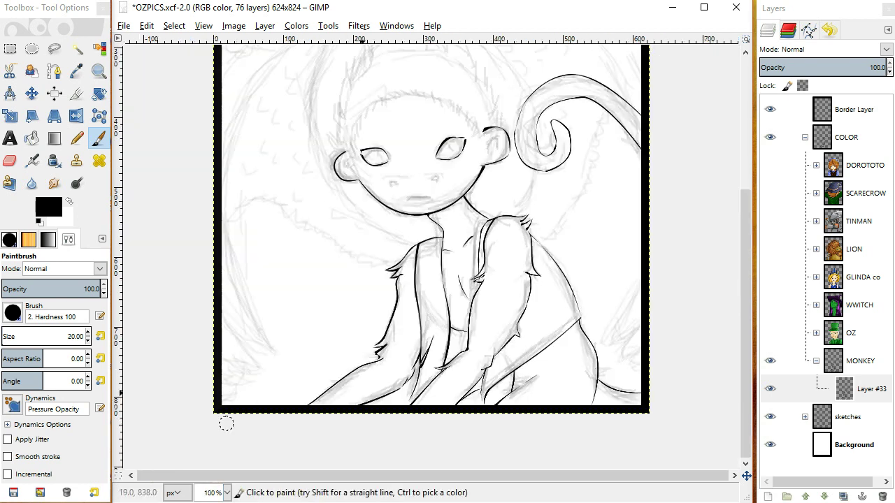
click(770, 417)
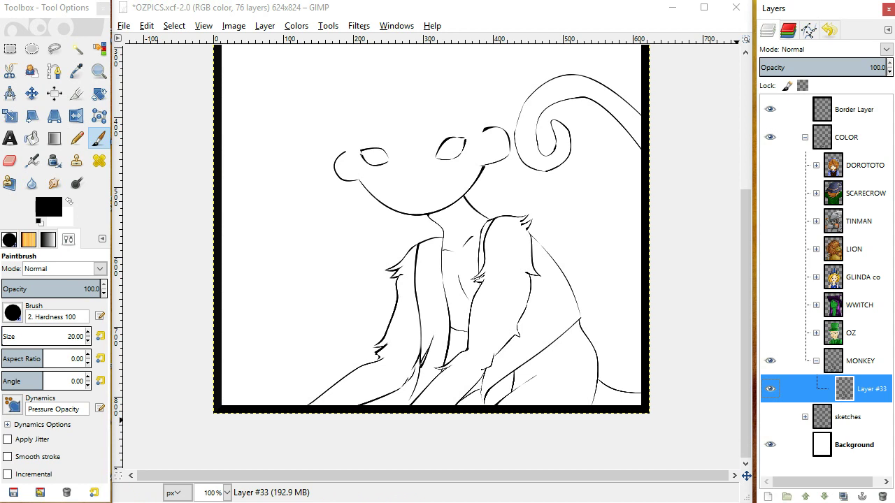
Show the sketches layer group again and save the image.
click(769, 416)
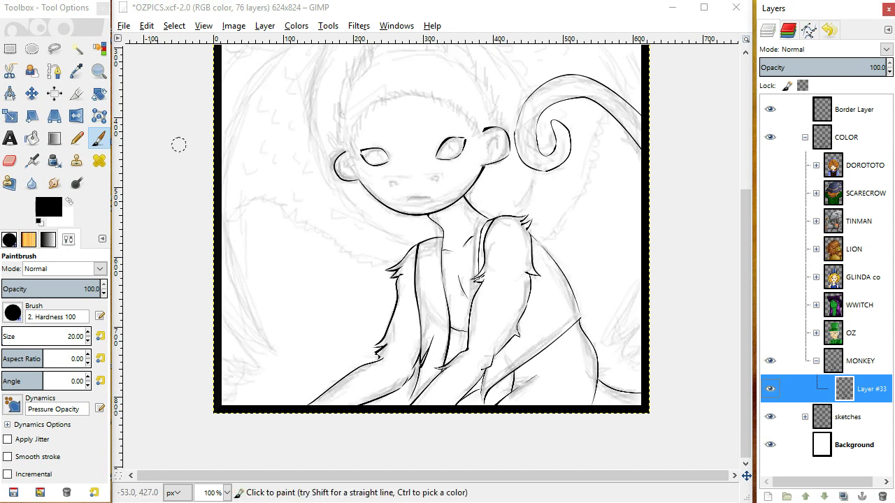
key(z)
click(416, 172)
click(416, 171)
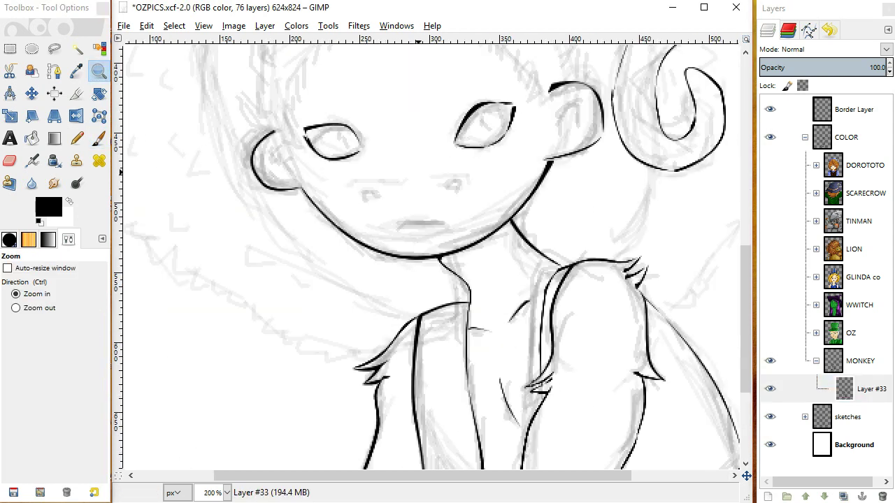
click(416, 172)
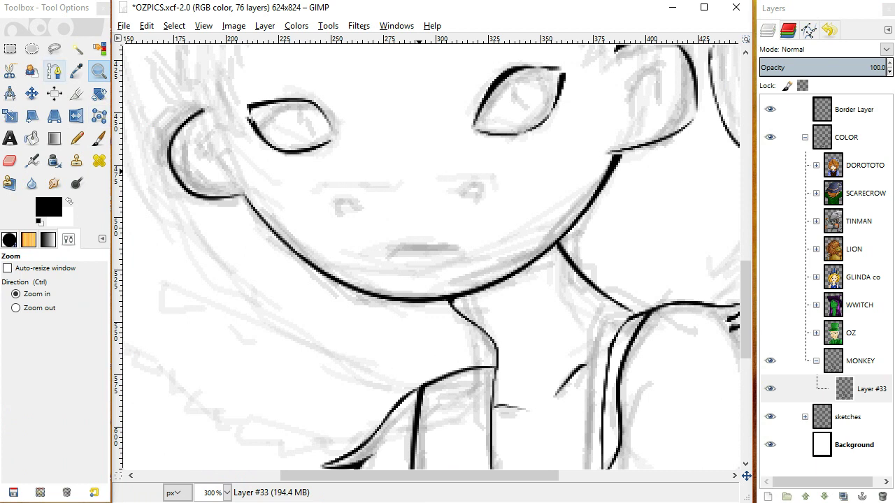
click(54, 71)
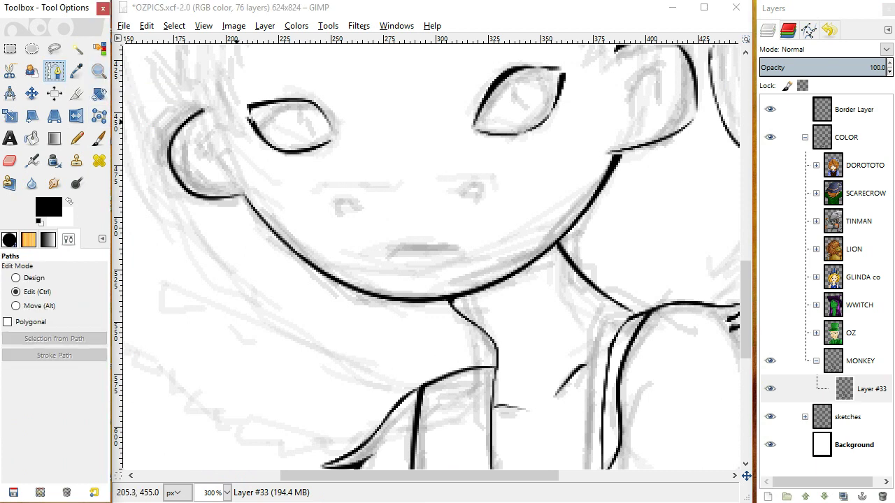
key(ctrl+s)
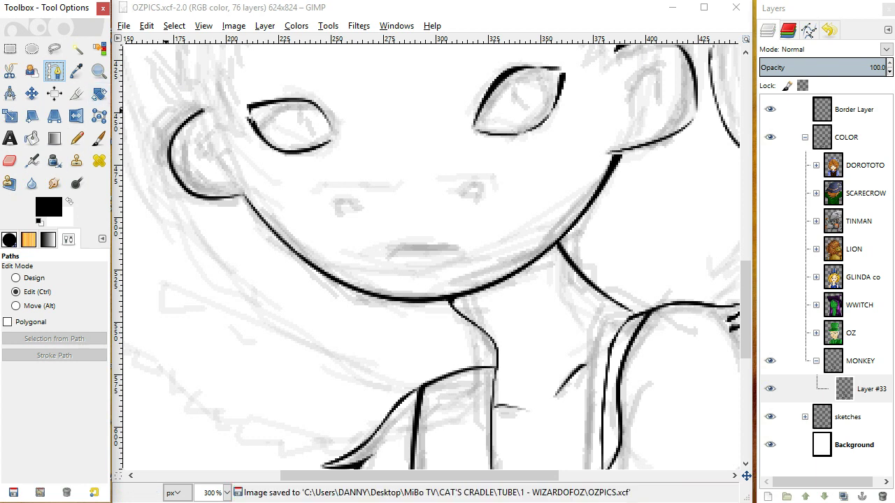
Draw a thin curved path over the sketched mouth from about (278, 517) to (315, 514).
click(15, 278)
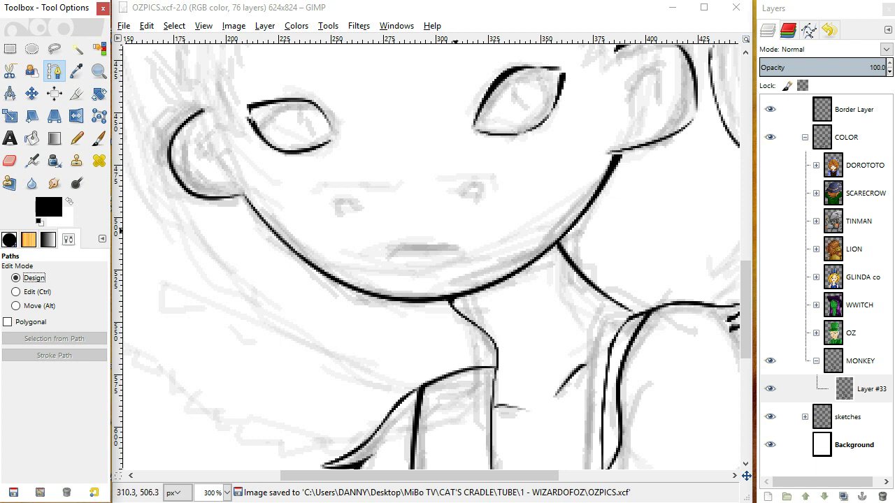
click(453, 245)
click(389, 253)
key(ctrl)
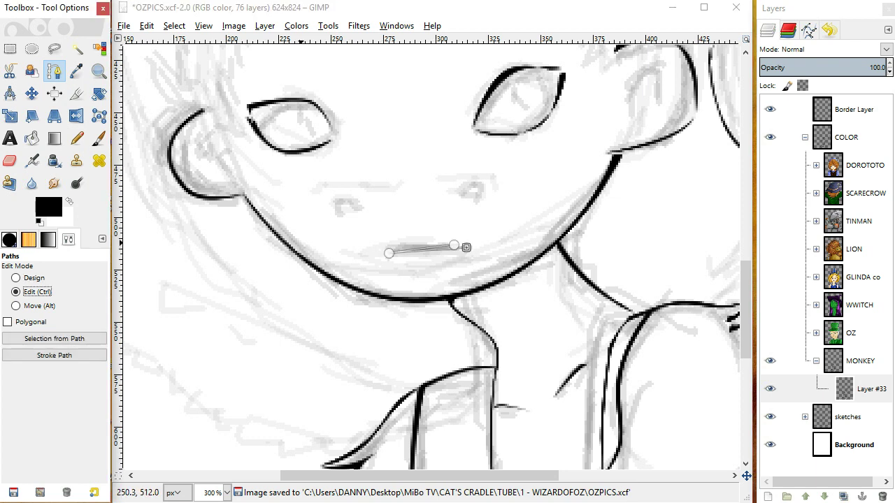
ctrl+click(404, 246)
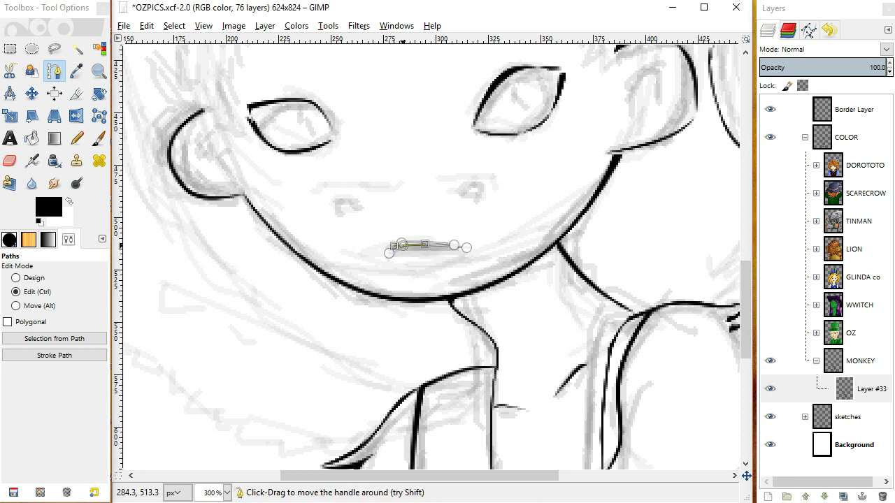
click(437, 245)
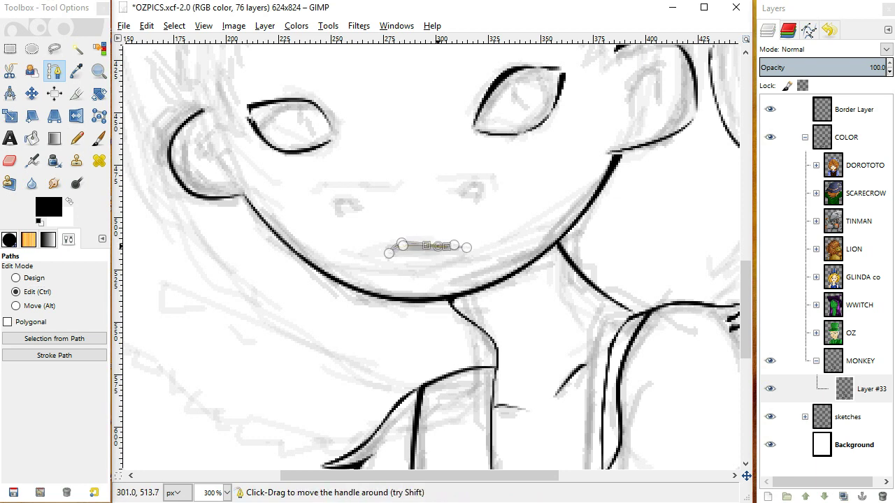
Add a thin hooked path component over each sketched nostril, peaking at about (321, 483) and (253, 491).
click(27, 278)
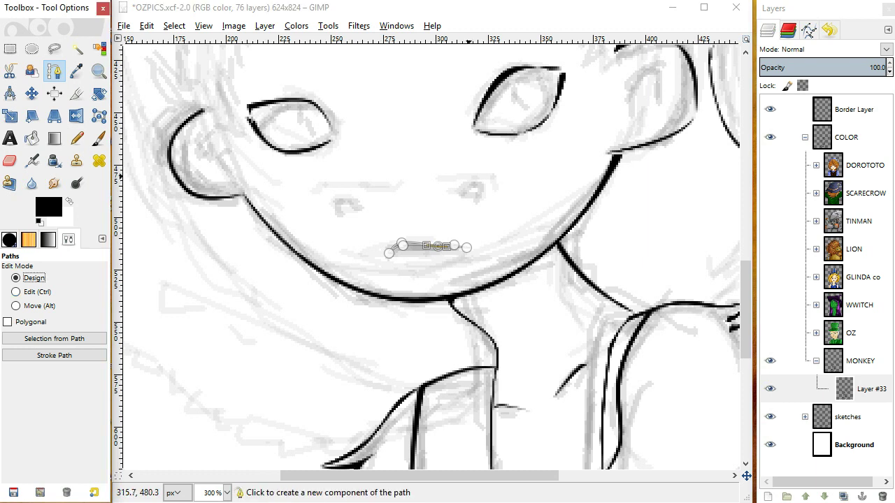
click(462, 191)
drag(462, 191, 481, 182)
click(26, 291)
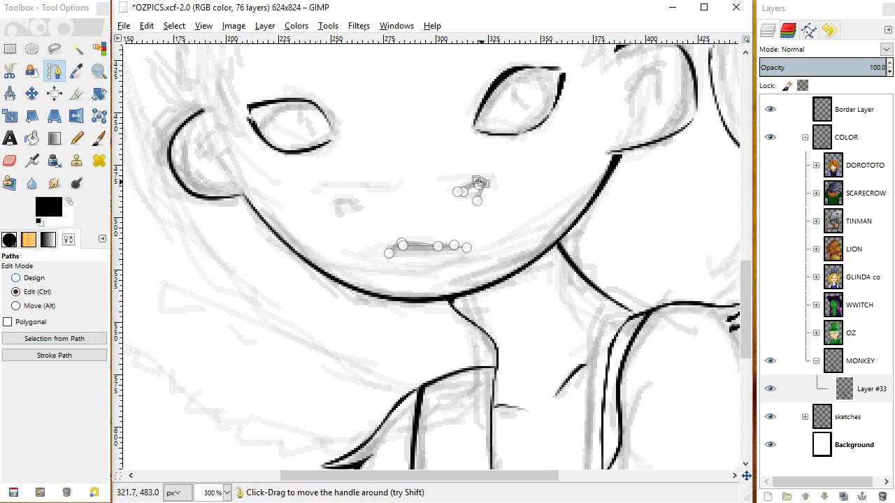
click(21, 278)
drag(355, 201, 333, 213)
key(ctrl)
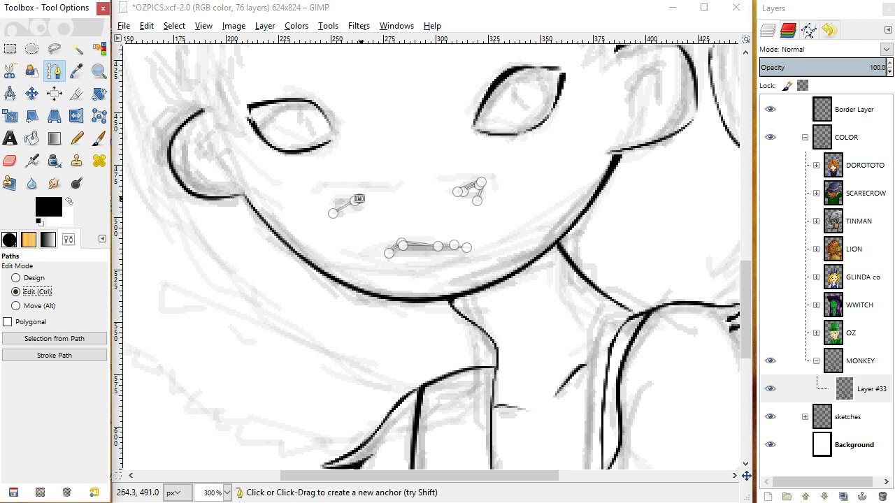
drag(358, 200, 341, 195)
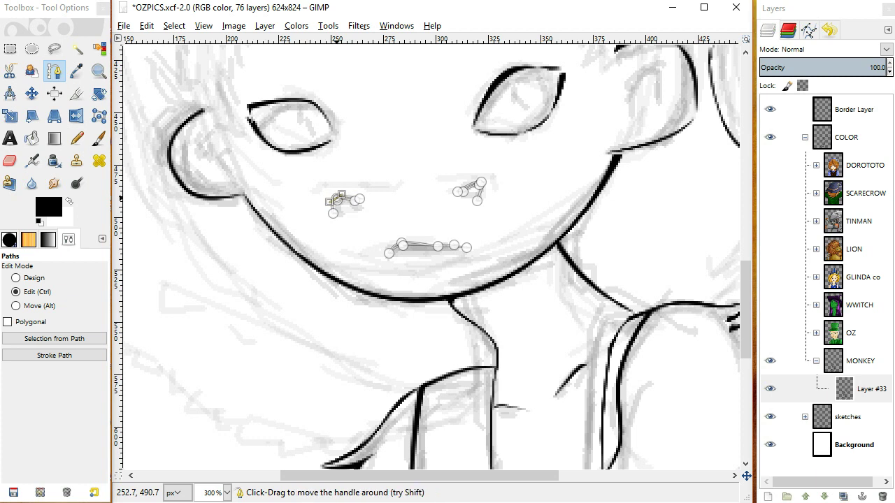
Add an arched path component around the outside of the nostril beneath the larger eye, from about (315, 480) to (327, 489).
click(16, 277)
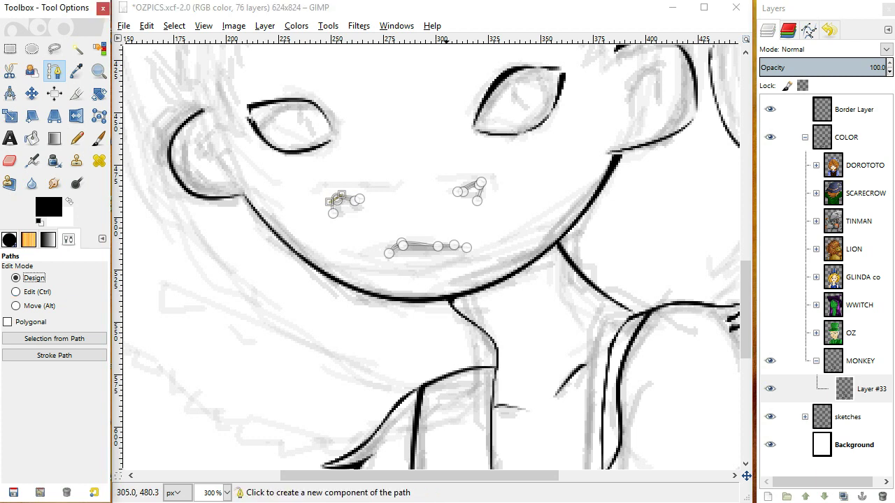
click(459, 179)
click(492, 192)
click(457, 169)
key(ctrl)
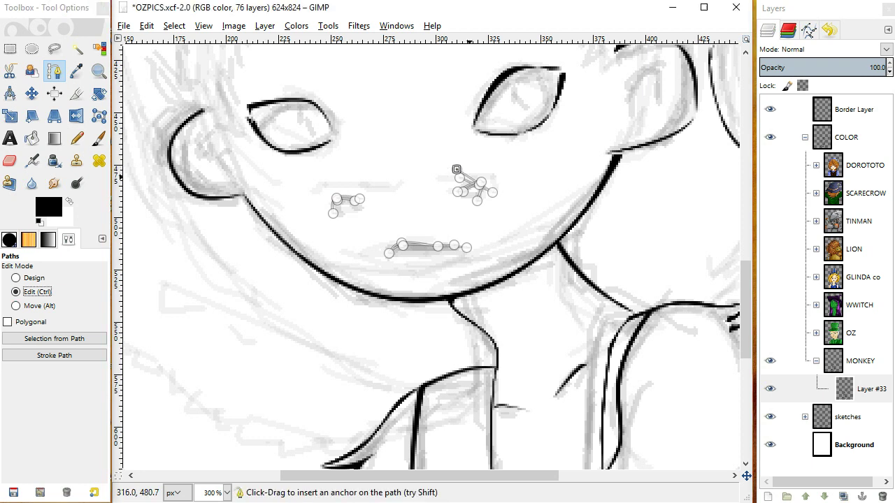
drag(472, 178, 489, 173)
click(24, 278)
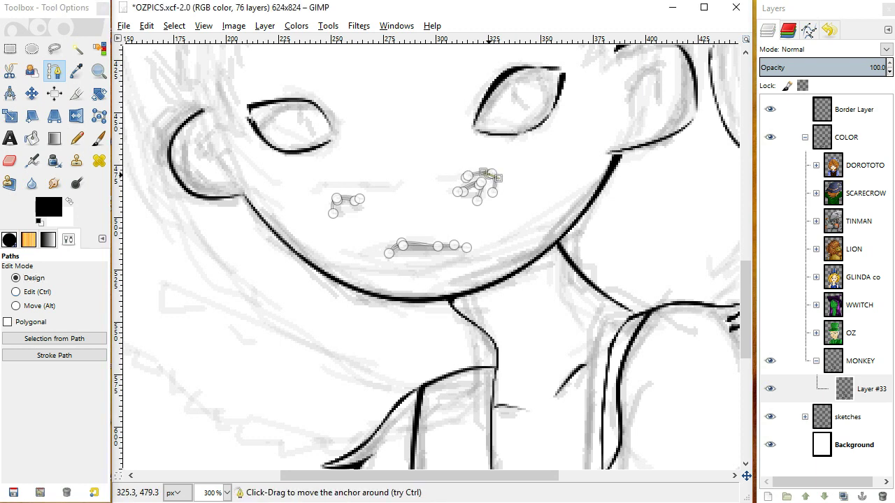
drag(488, 175, 491, 194)
key(ctrl)
key(ctrl+z)
Add an arched path component around the other nostril, from about (259, 486) to (246, 496).
click(16, 278)
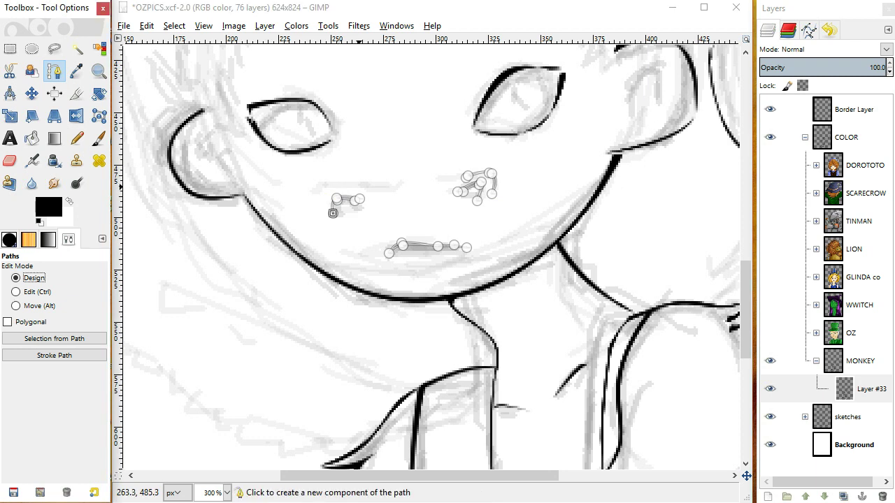
click(355, 187)
click(323, 207)
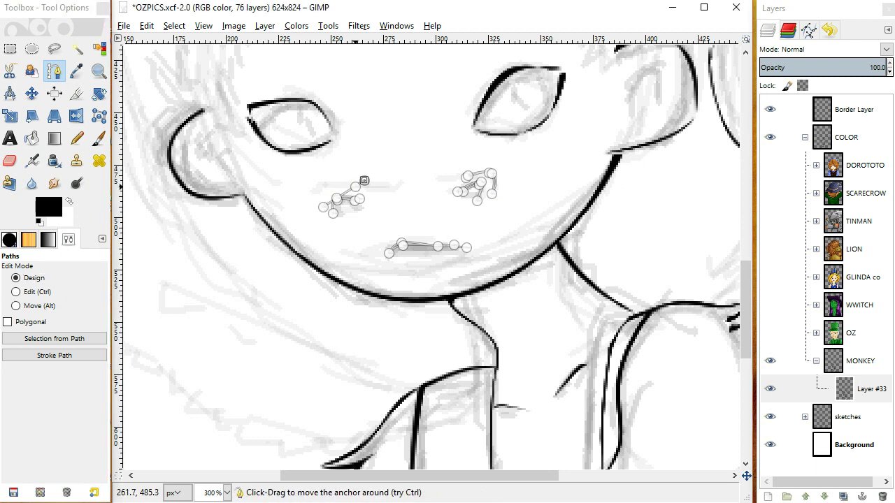
key(ctrl)
mouse_move(348, 190)
mouse_down()
mouse_move(329, 190)
mouse_move(348, 187)
mouse_up()
click(343, 196)
click(28, 278)
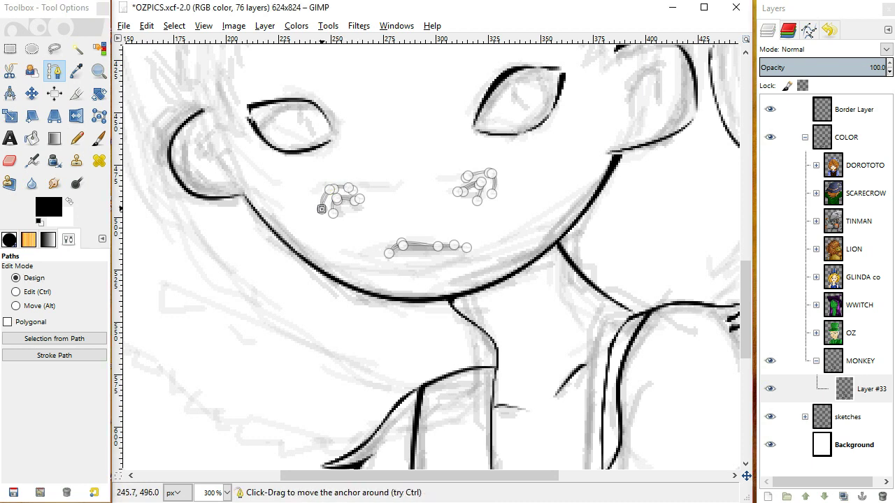
click(324, 210)
Convert the mouth and nostril path to a selection, paint it black and clear the selection.
click(56, 338)
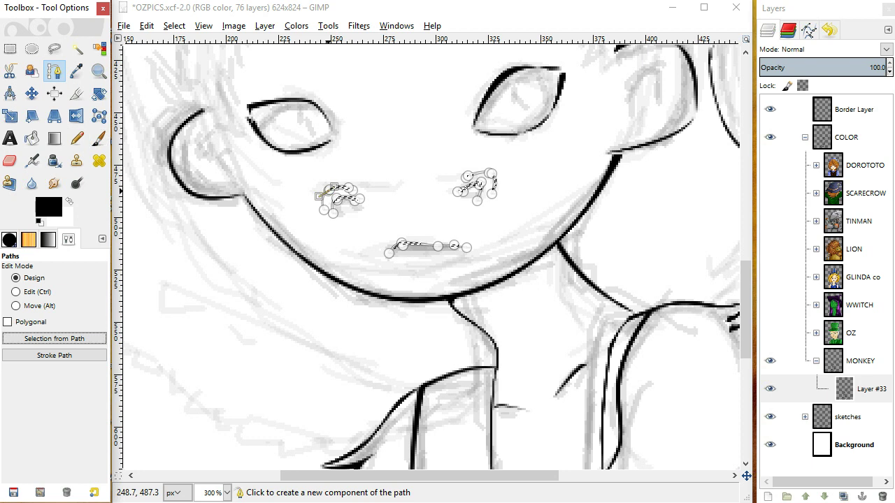
click(99, 138)
drag(447, 190, 487, 196)
drag(316, 206, 497, 183)
drag(465, 246, 391, 245)
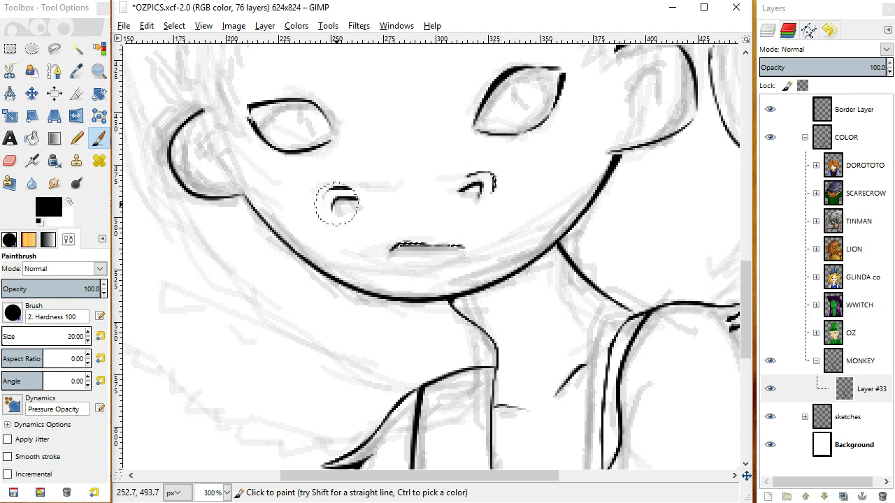
key(ctrl+shift+a)
Draw a thin curved inner-ear path in the ear near the tail, from about (393, 451) over (403, 429) to (409, 440).
drag(745, 310, 745, 279)
click(54, 71)
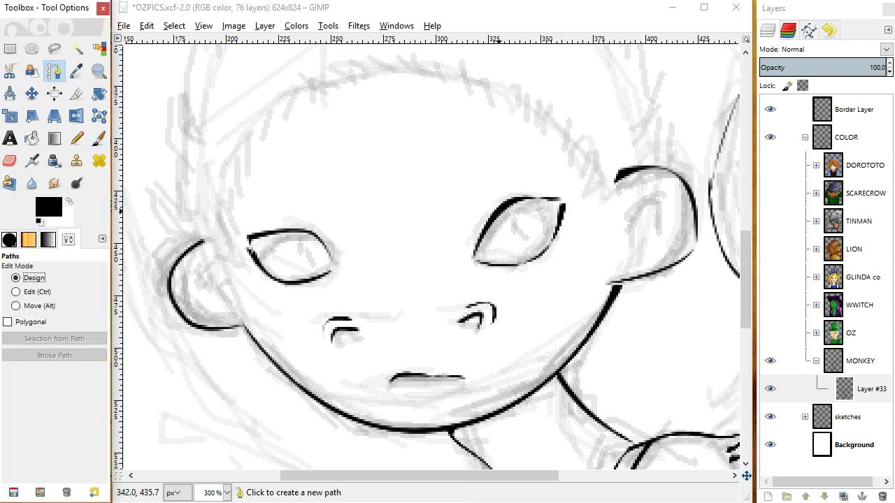
click(629, 244)
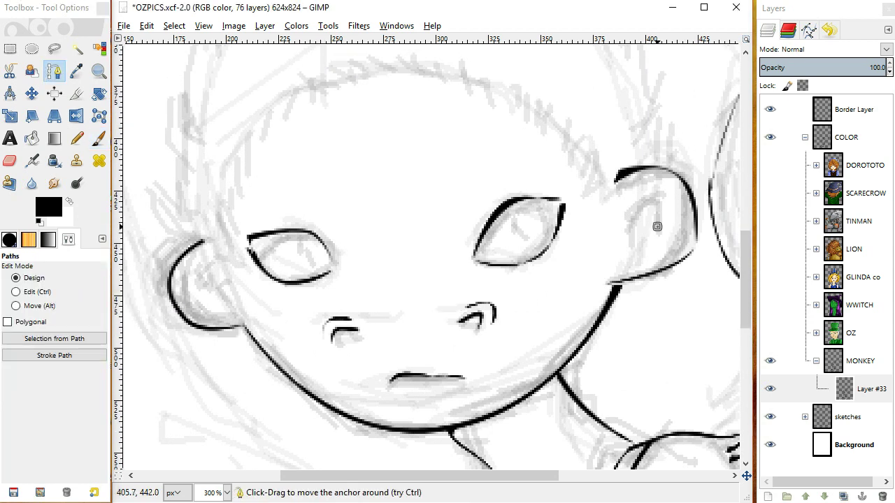
key(ctrl)
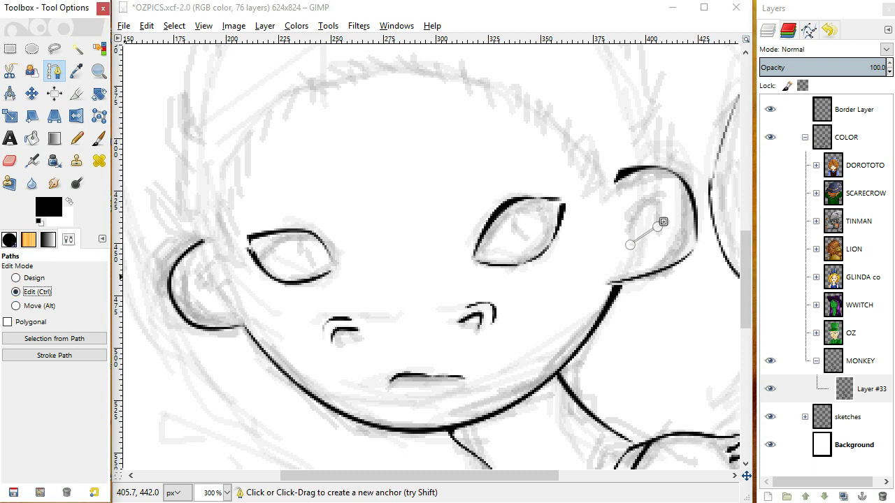
drag(645, 233, 651, 201)
click(15, 277)
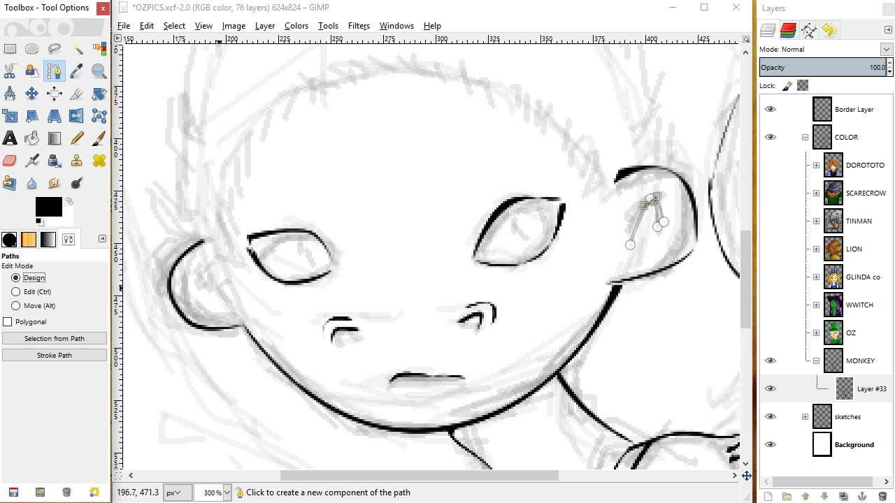
Add a curved inner-ear component in the opposite ear from about (185, 477) to (195, 472), and refine the curves in both ears.
click(213, 286)
click(193, 301)
click(216, 290)
click(15, 291)
drag(216, 290, 196, 281)
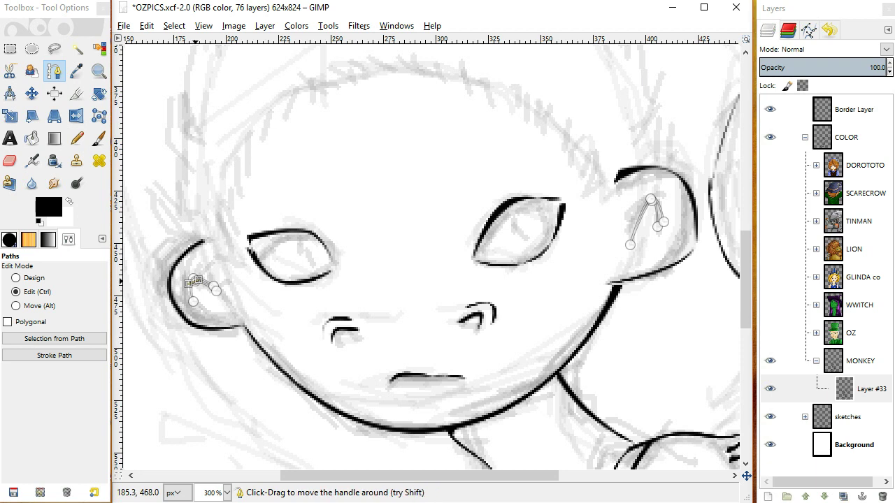
click(638, 211)
click(202, 277)
Convert the inner-ear path to a selection and paint both ear curves black.
click(70, 338)
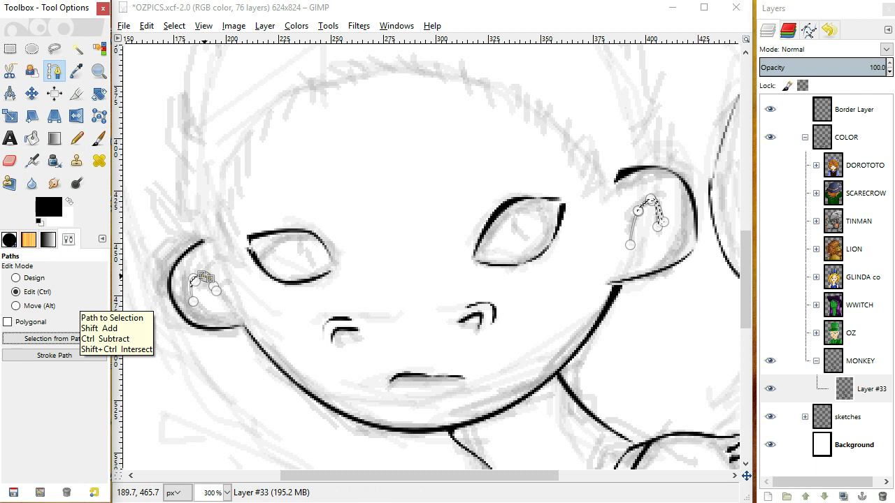
click(52, 339)
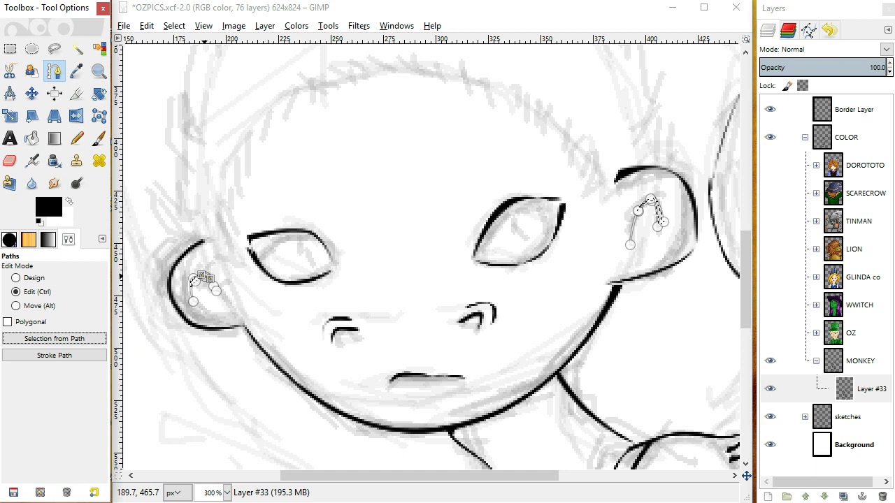
key(p)
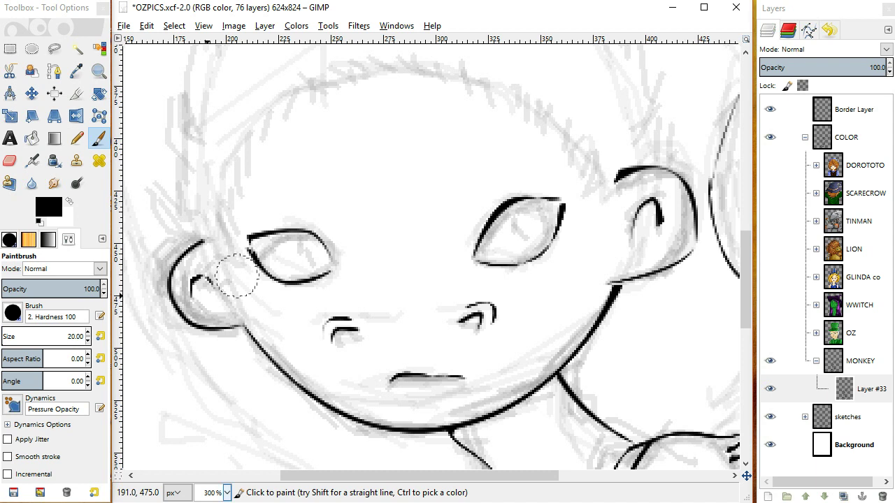
Review the inked line art with the sketches group briefly hidden, restore the sketches and save the image.
click(217, 492)
click(221, 423)
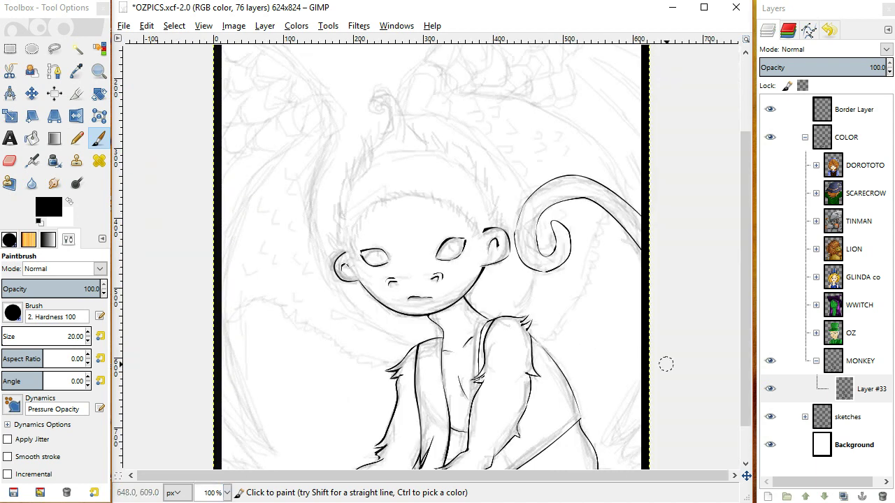
drag(745, 338, 745, 369)
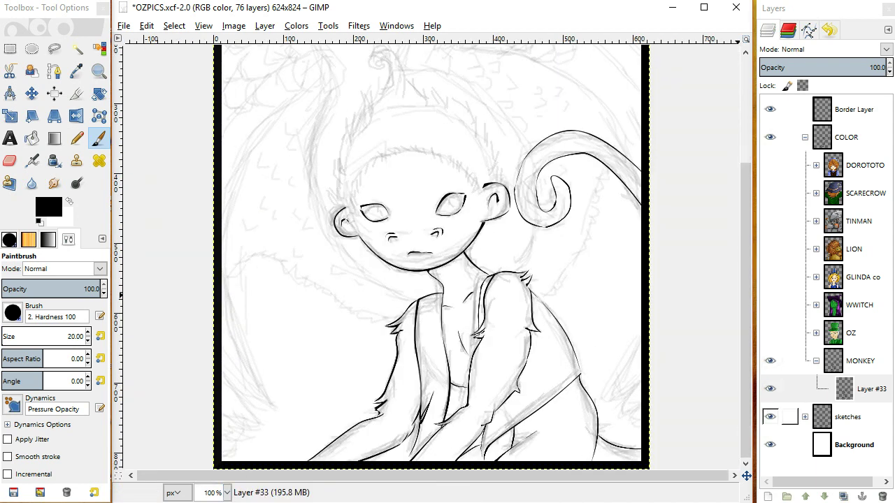
click(770, 417)
click(860, 388)
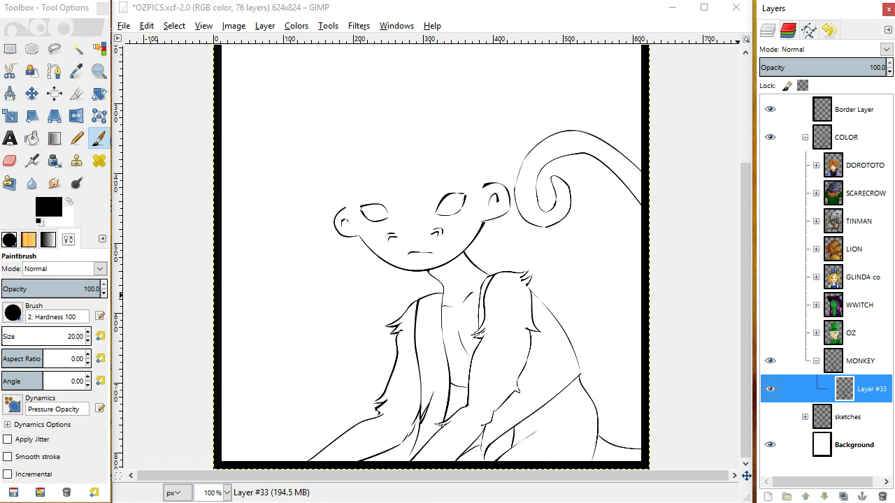
click(769, 417)
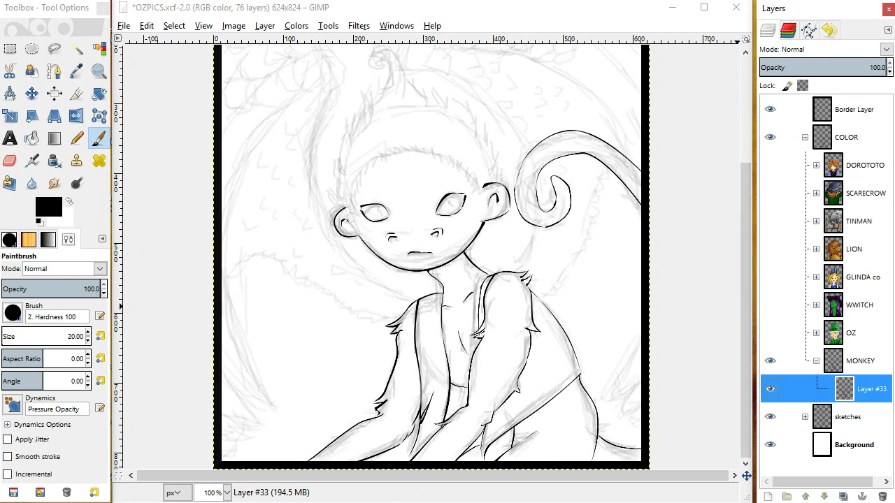
drag(756, 306, 755, 306)
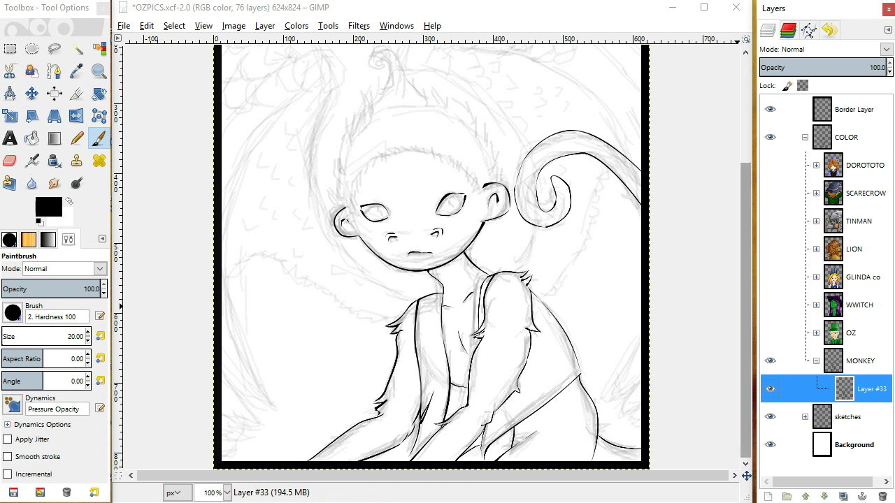
scroll(431, 257, up, 5)
key(ctrl+s)
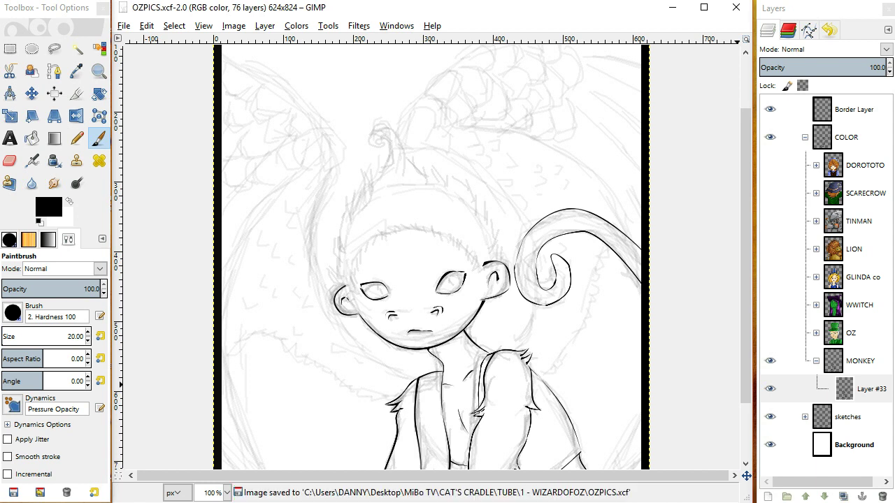
Draw a thin path for the wing's inner edge from the shoulder at about (292, 582) to (167, 230), curved through about (160, 456).
click(98, 71)
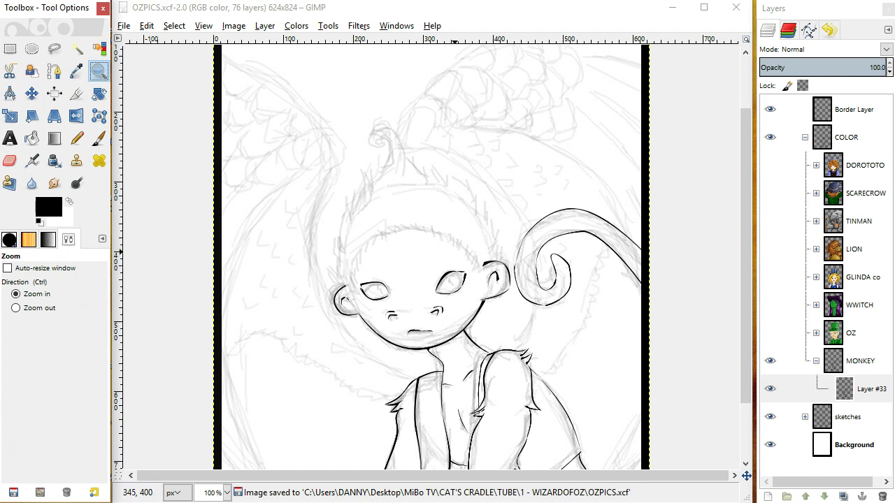
click(54, 71)
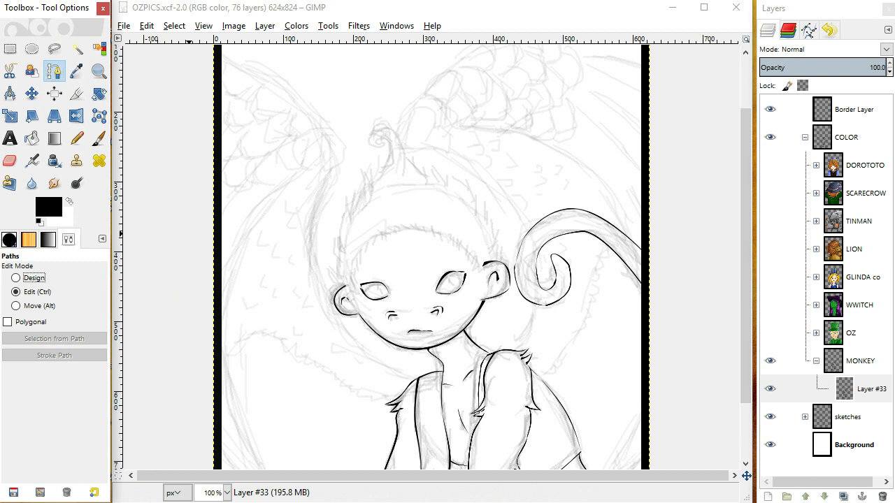
key(ctrl+s)
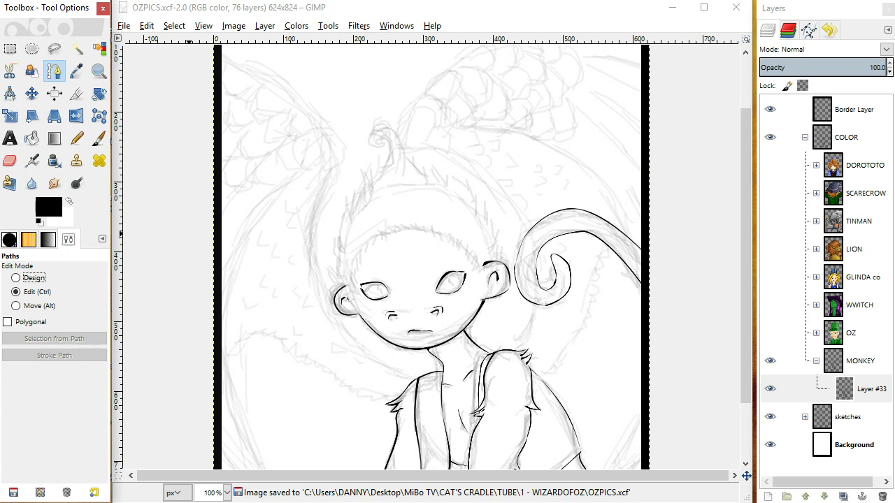
key(ctrl)
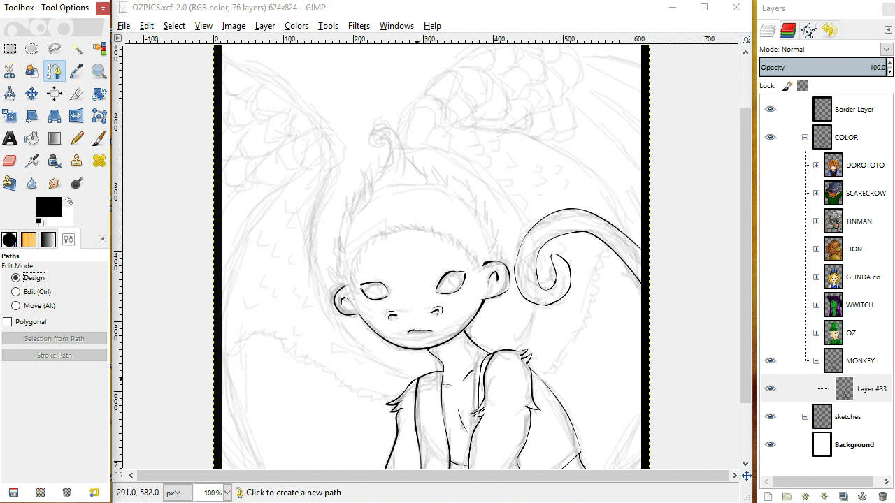
click(416, 378)
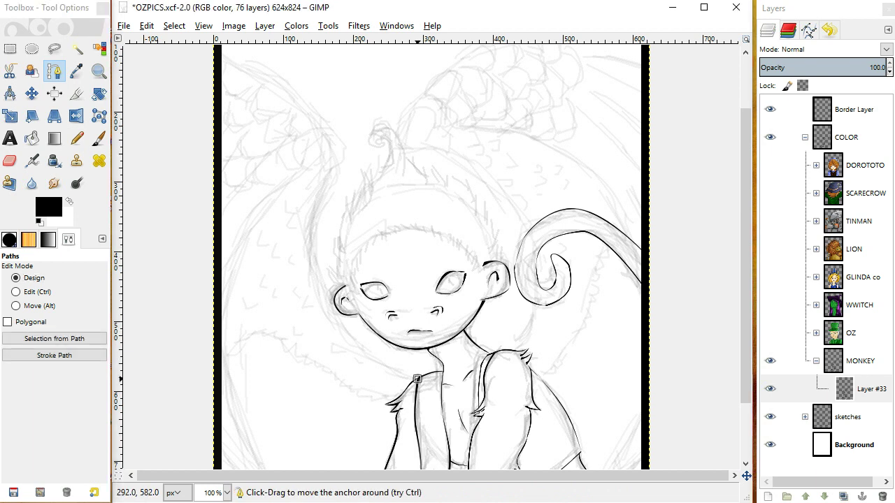
click(330, 133)
click(422, 375)
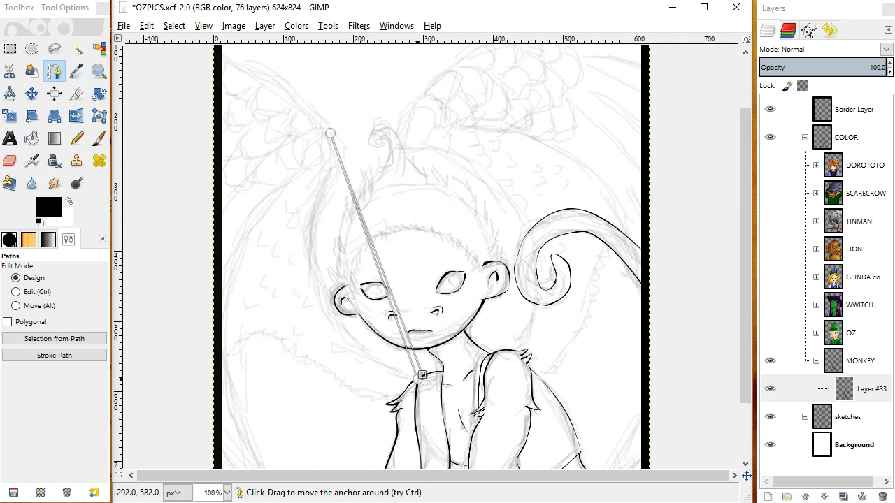
click(15, 292)
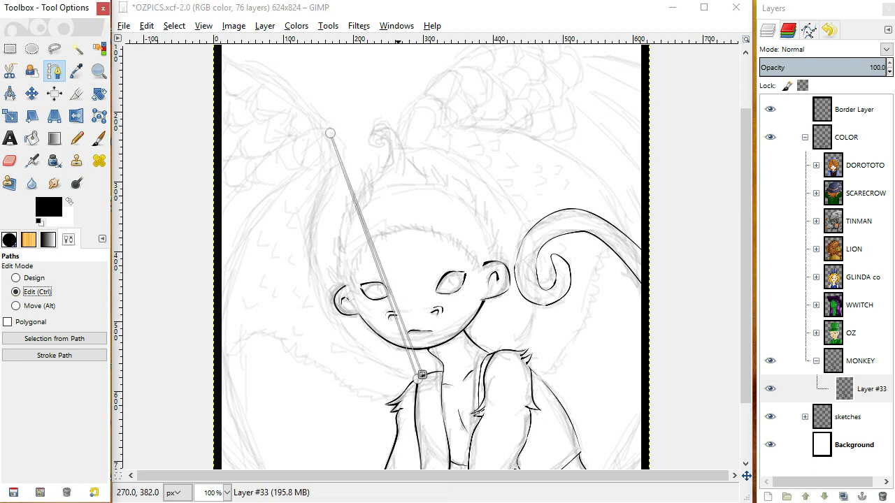
drag(381, 266, 328, 293)
drag(387, 284, 325, 291)
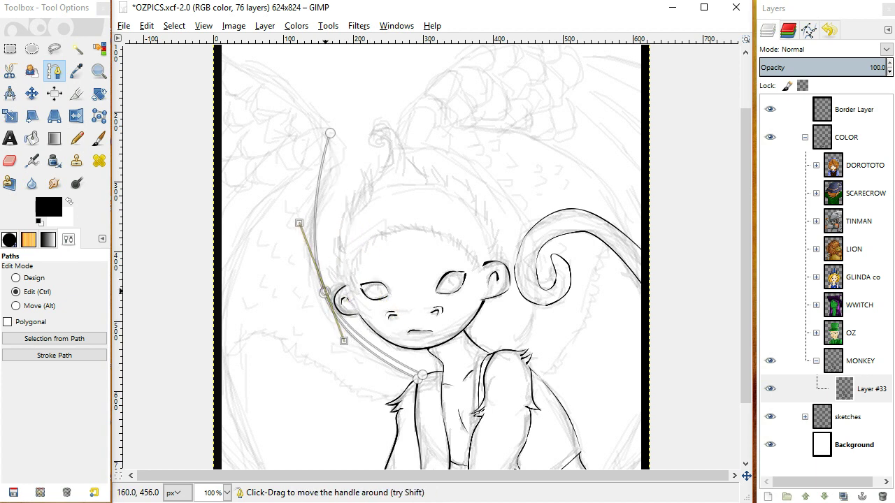
Bend the wing path's upper end around an added anchor, and refine the shoulder end and the curve beside the ear.
click(340, 152)
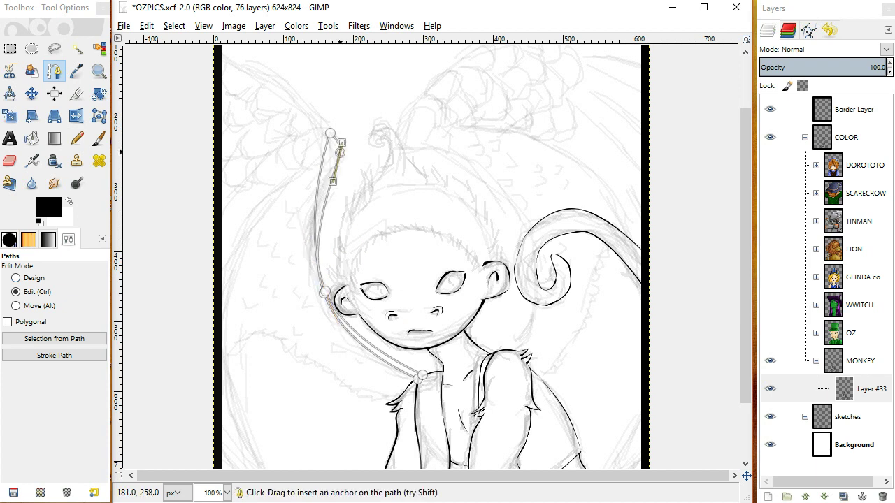
mouse_move(340, 152)
mouse_down()
mouse_move(341, 166)
mouse_move(323, 166)
mouse_move(337, 166)
mouse_up()
click(15, 278)
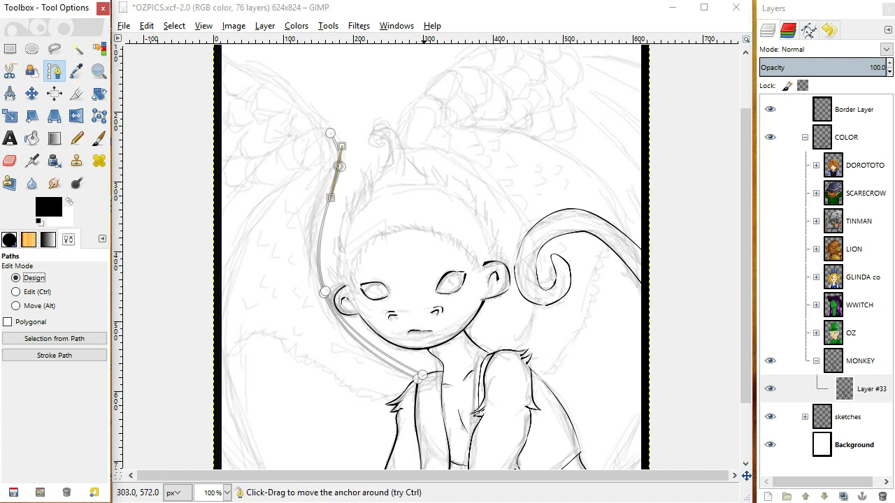
click(423, 377)
drag(422, 378, 421, 376)
click(325, 292)
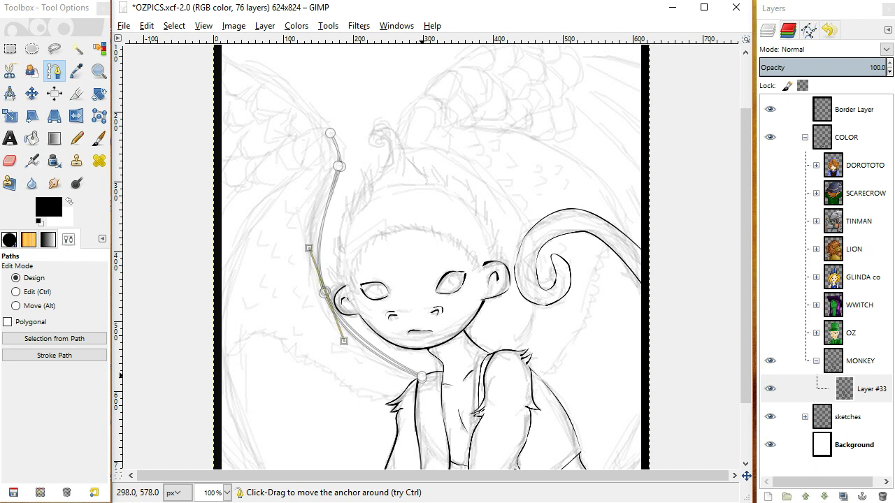
drag(343, 341, 340, 341)
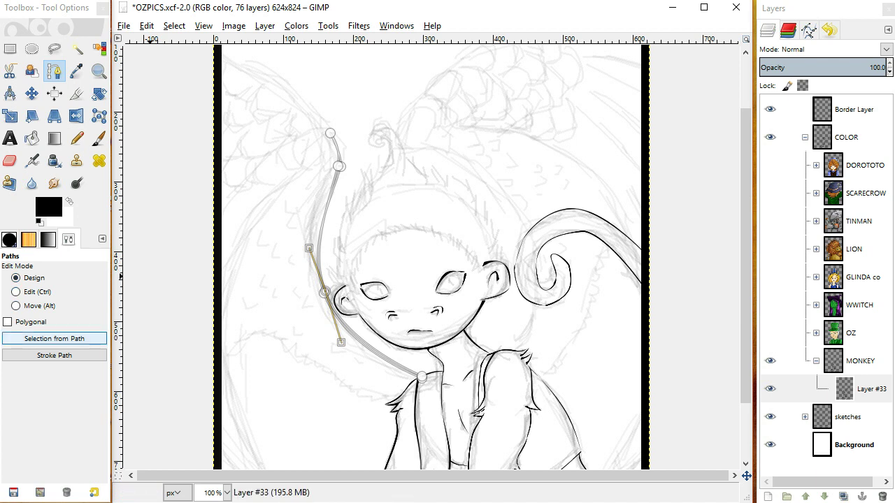
Convert the wing path to a selection, paint it black, deselect and save the image.
click(70, 339)
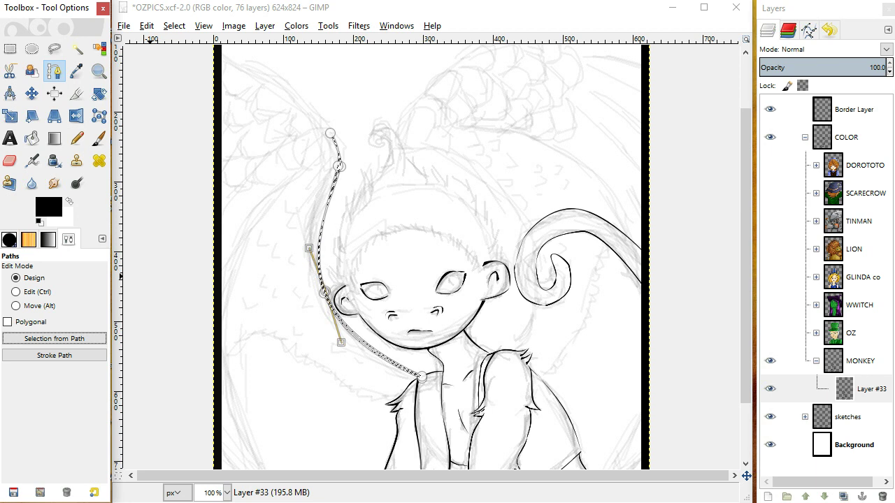
key(p)
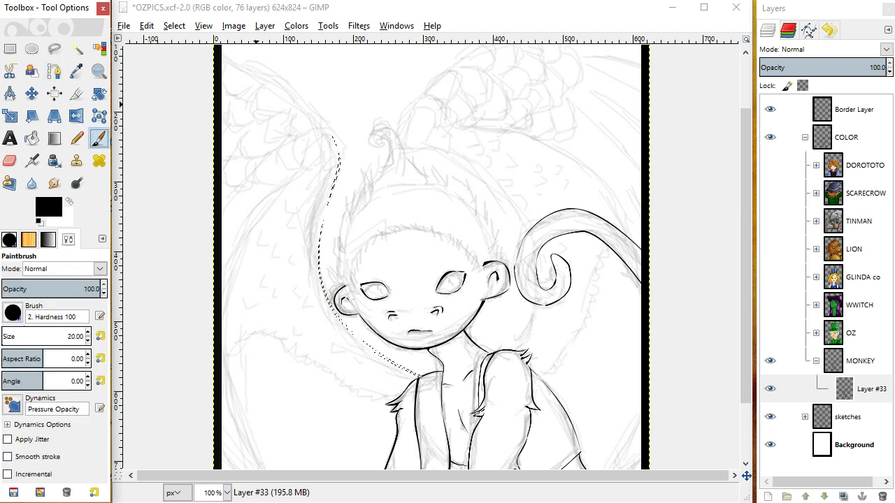
mouse_move(333, 137)
mouse_down()
mouse_move(336, 188)
mouse_move(320, 285)
mouse_up()
mouse_move(319, 254)
mouse_down()
mouse_move(375, 355)
mouse_move(438, 381)
mouse_move(375, 358)
mouse_move(324, 266)
mouse_move(325, 223)
mouse_up()
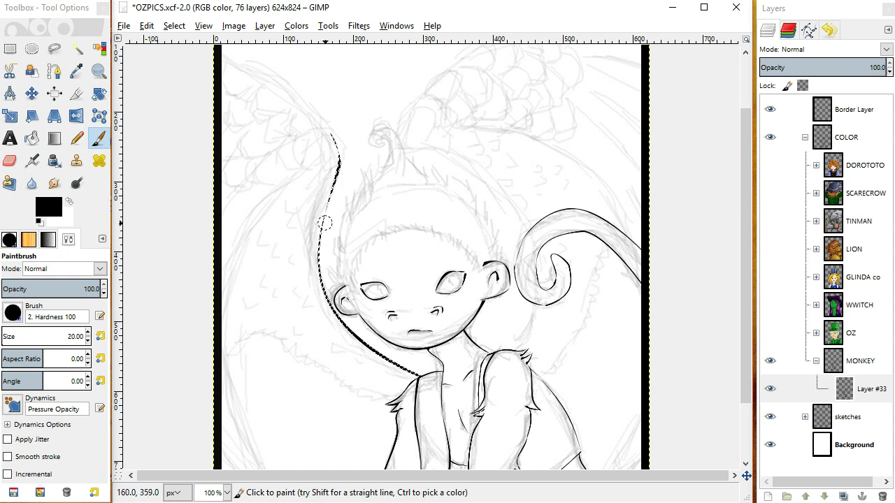
mouse_move(329, 129)
mouse_down()
mouse_move(340, 170)
mouse_move(316, 285)
mouse_up()
key(ctrl+shift+a)
key(ctrl+s)
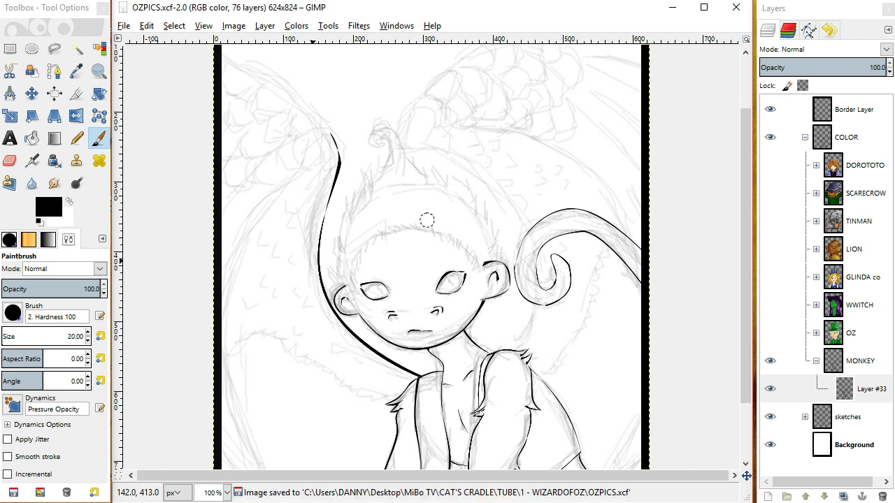
Draw the opposite wing's inner-edge path from the shoulder at about (434, 540), curved through (454, 381) and (280, 244), to above the head.
click(54, 71)
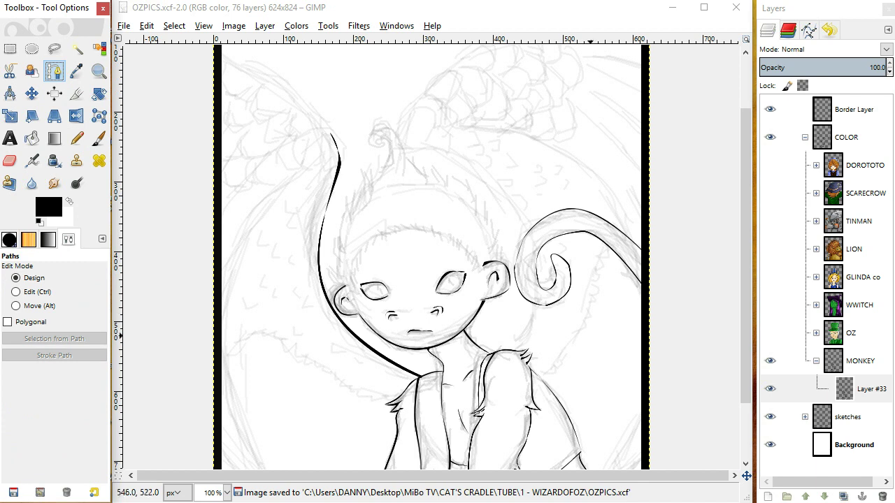
click(516, 349)
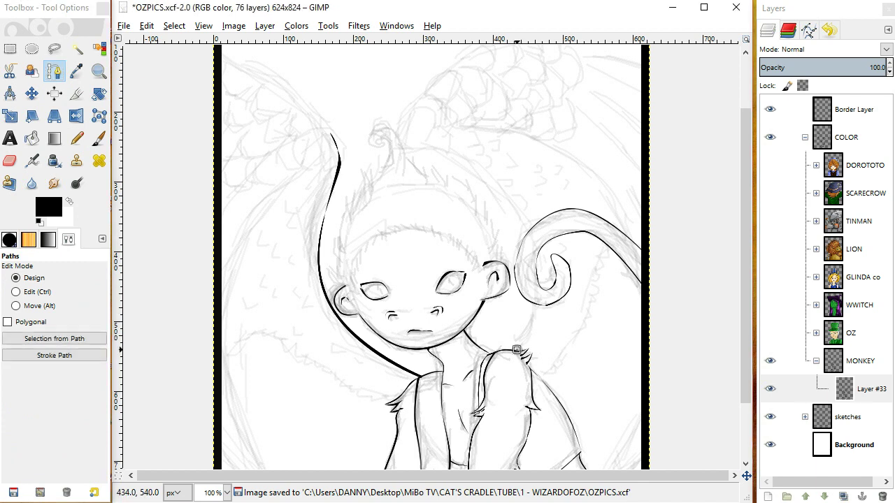
click(402, 113)
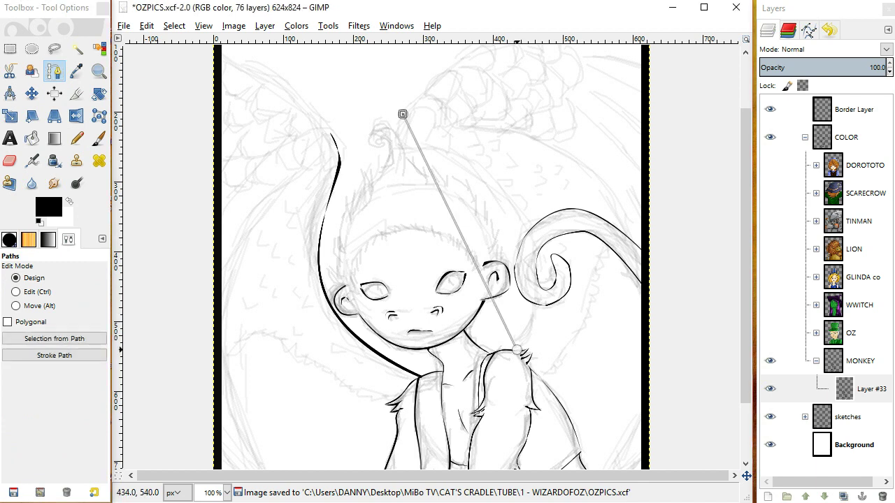
click(516, 349)
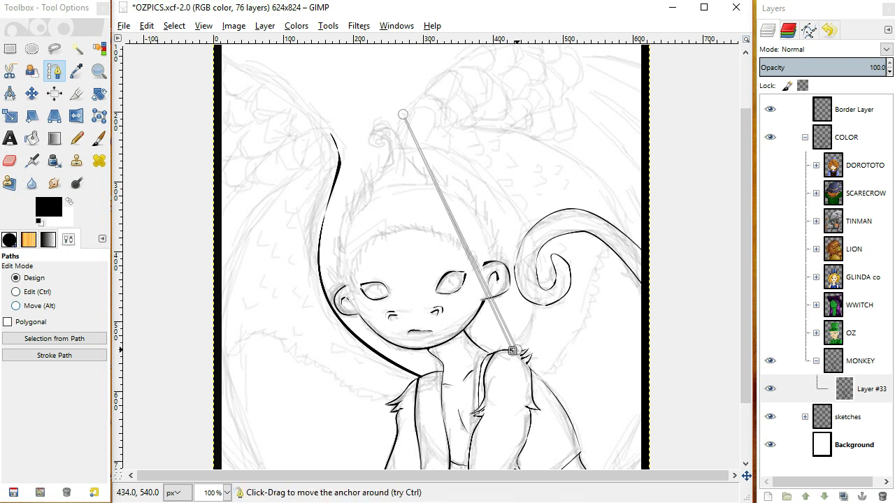
click(15, 292)
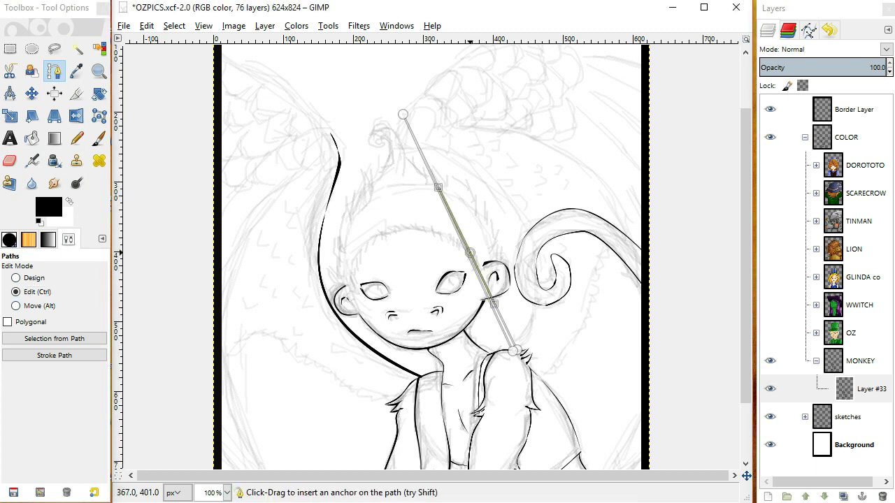
drag(472, 251, 530, 238)
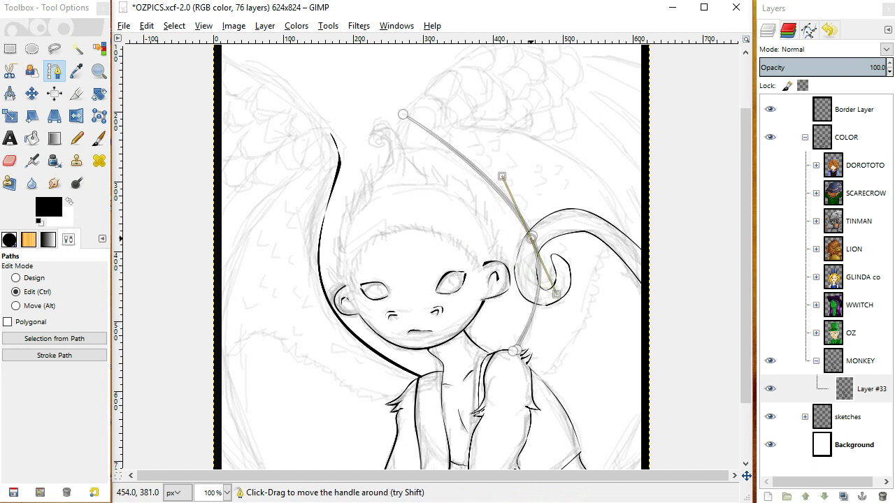
drag(425, 129, 409, 143)
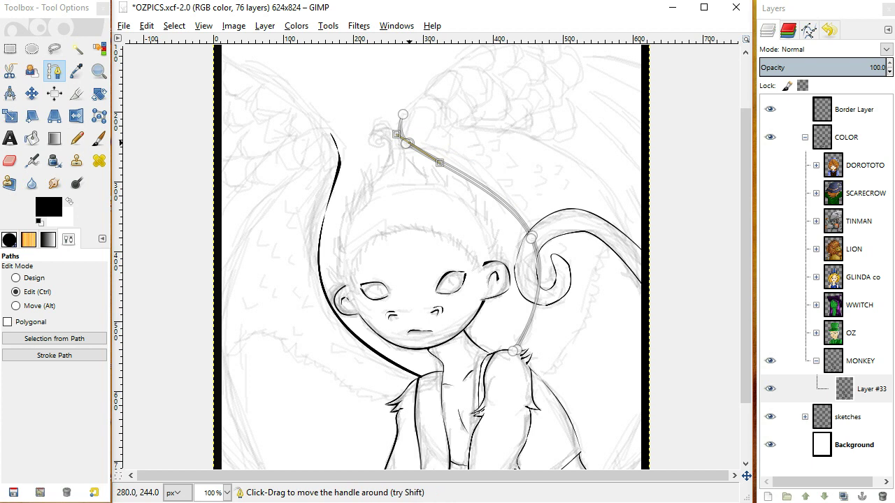
Convert the opposite wing's path to a selection, paint the line black and clear the selection.
click(56, 338)
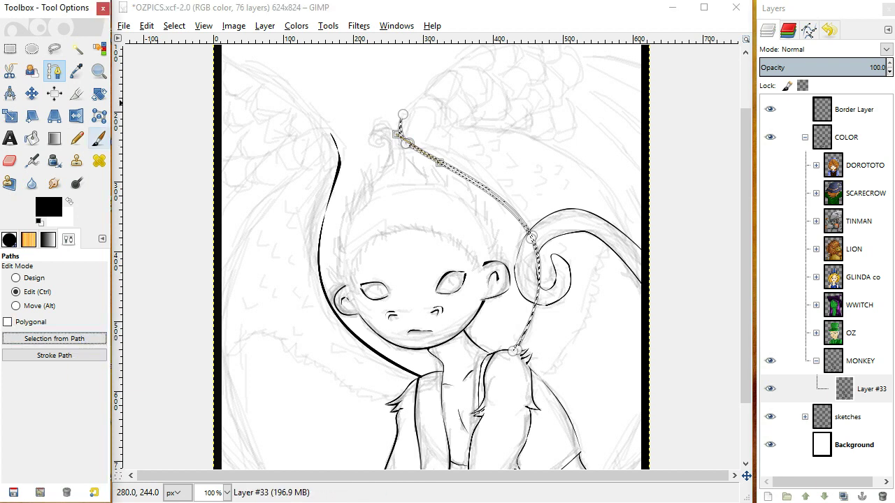
click(99, 139)
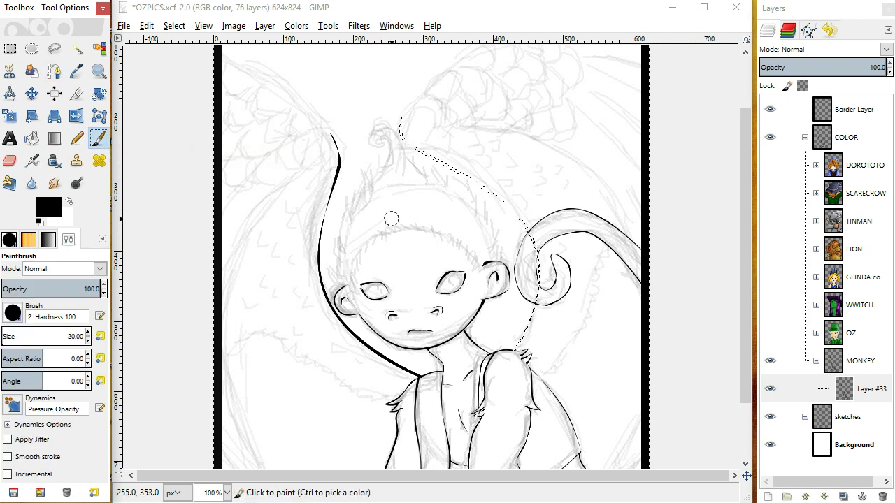
mouse_move(400, 115)
mouse_down()
mouse_move(431, 150)
mouse_move(508, 204)
mouse_up()
mouse_move(432, 159)
mouse_down()
mouse_move(493, 187)
mouse_move(535, 222)
mouse_move(538, 278)
mouse_move(513, 358)
mouse_up()
key(ctrl+z)
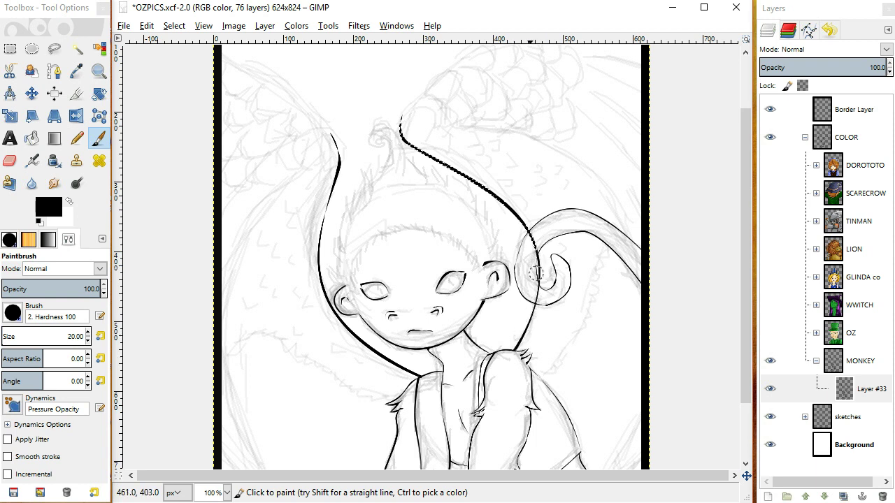
key(ctrl+y)
Select the wing line's segments crossing the curled tail with Free Select, delete them, deselect and save the image.
click(99, 71)
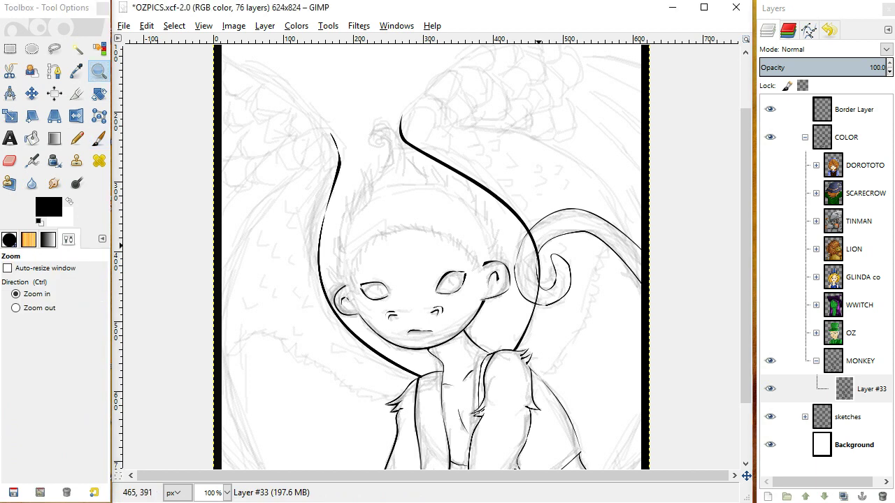
click(538, 242)
click(538, 242)
drag(539, 246, 504, 214)
click(55, 48)
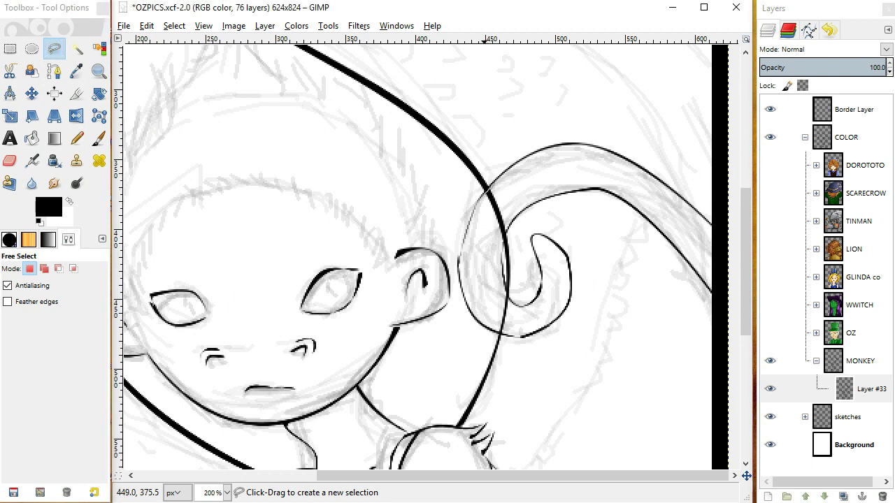
mouse_move(483, 197)
mouse_down()
mouse_move(492, 240)
mouse_move(511, 198)
mouse_move(495, 183)
mouse_up()
click(493, 184)
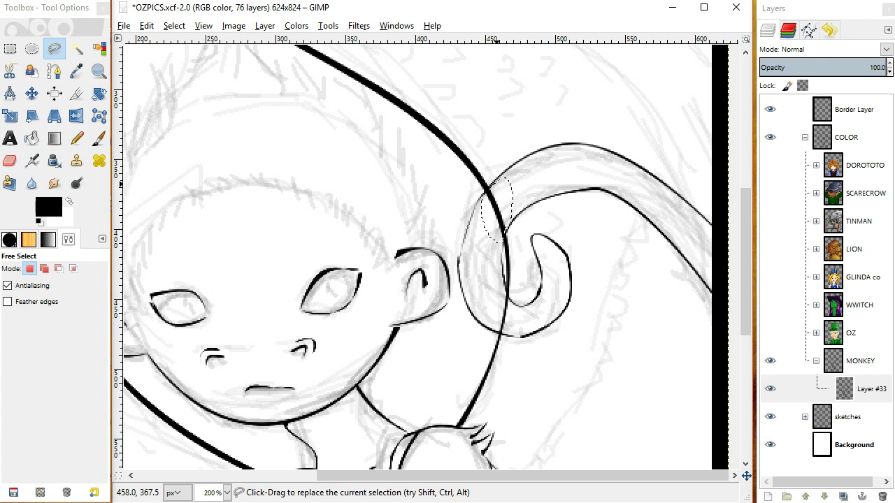
key(shift)
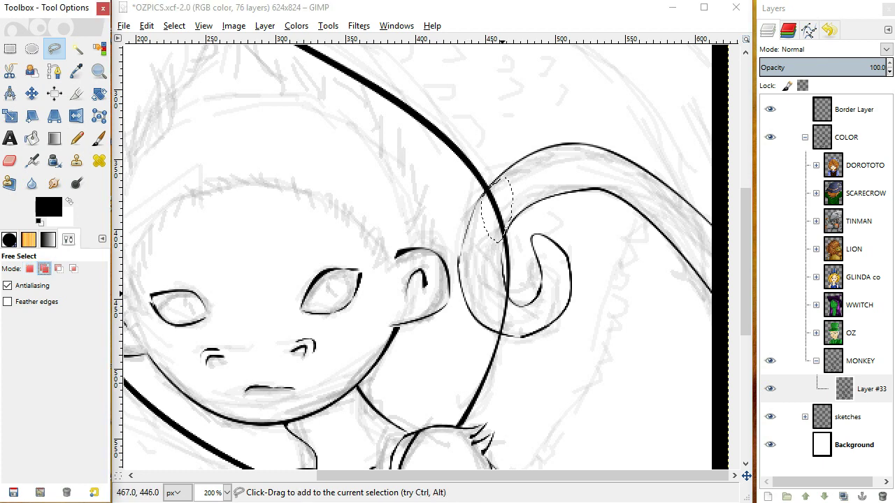
mouse_move(501, 288)
mouse_down()
mouse_move(520, 304)
mouse_move(516, 328)
mouse_move(506, 332)
mouse_move(502, 289)
mouse_up()
key(Delete)
key(ctrl+shift+a)
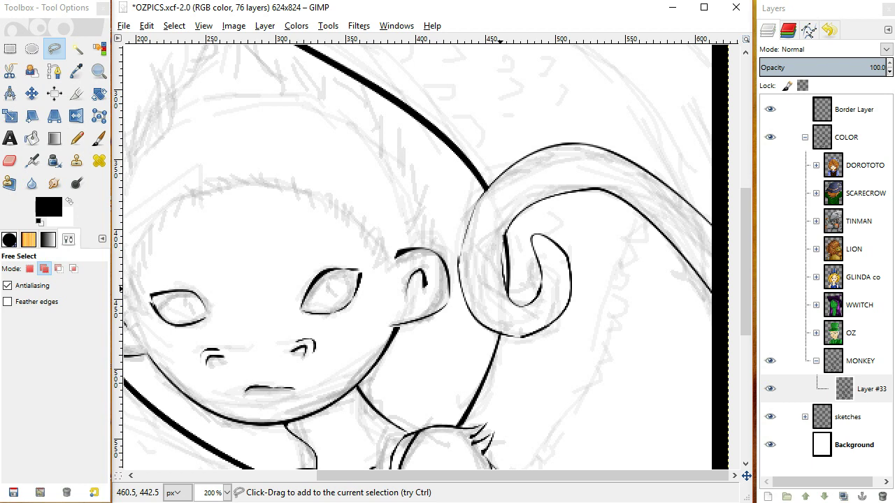
key(ctrl+s)
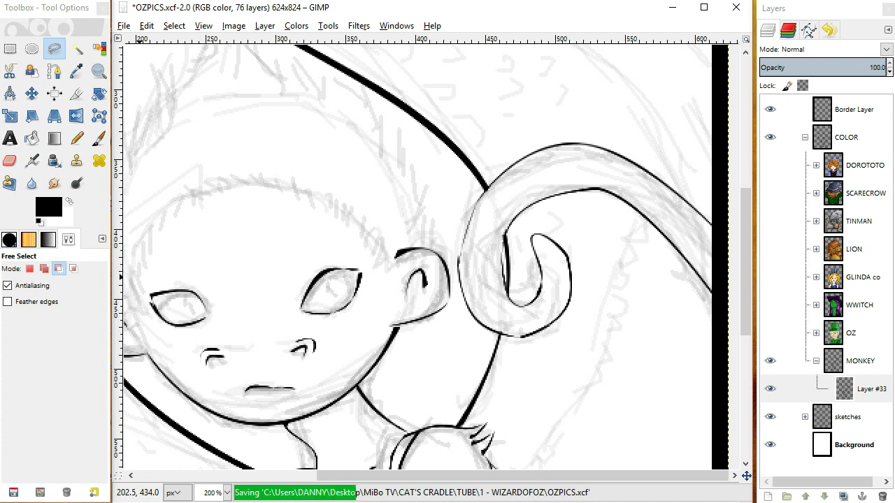